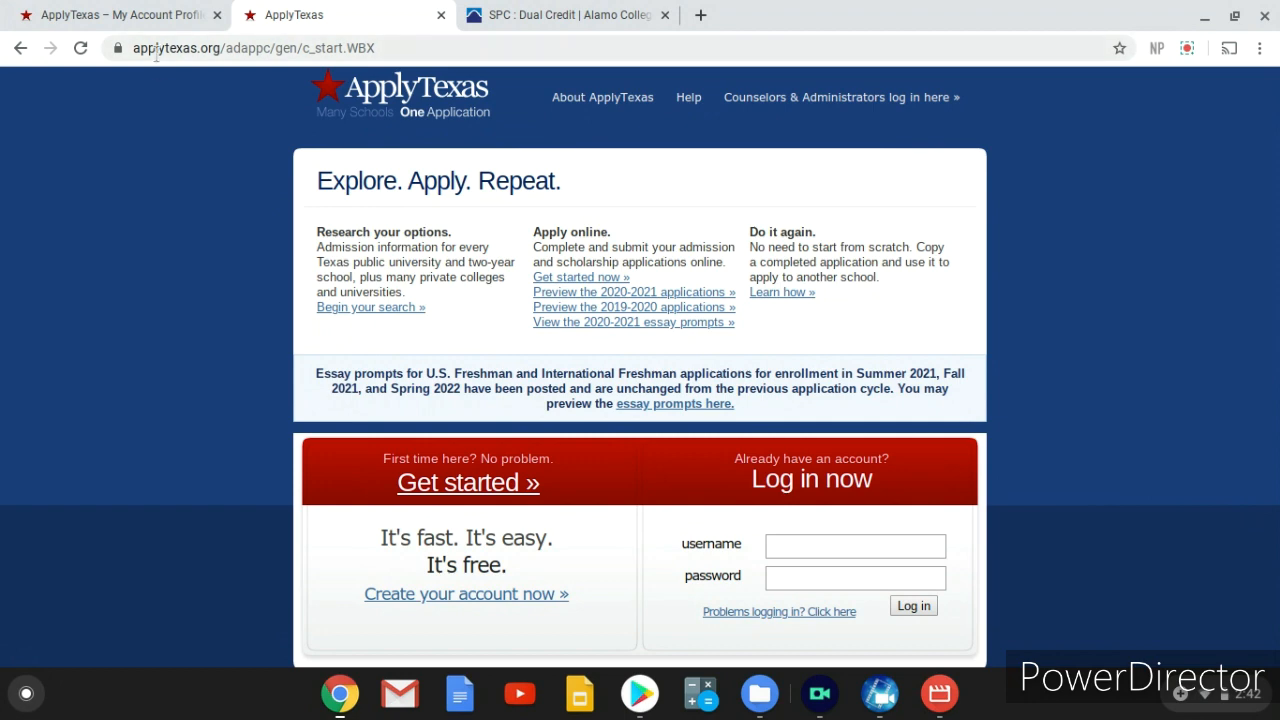
- Start creating a new ApplyTexas account and agree to the privacy policy on the profile form
scroll(207, 207, down, 2)
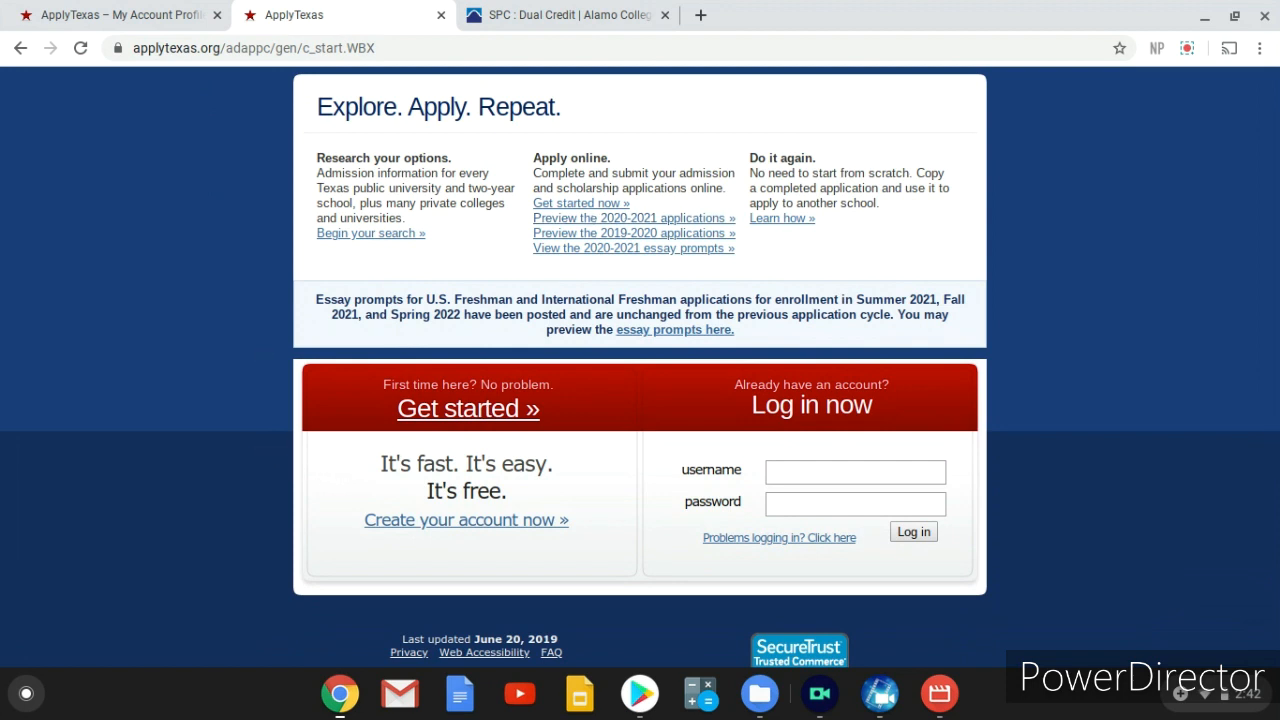
click(403, 522)
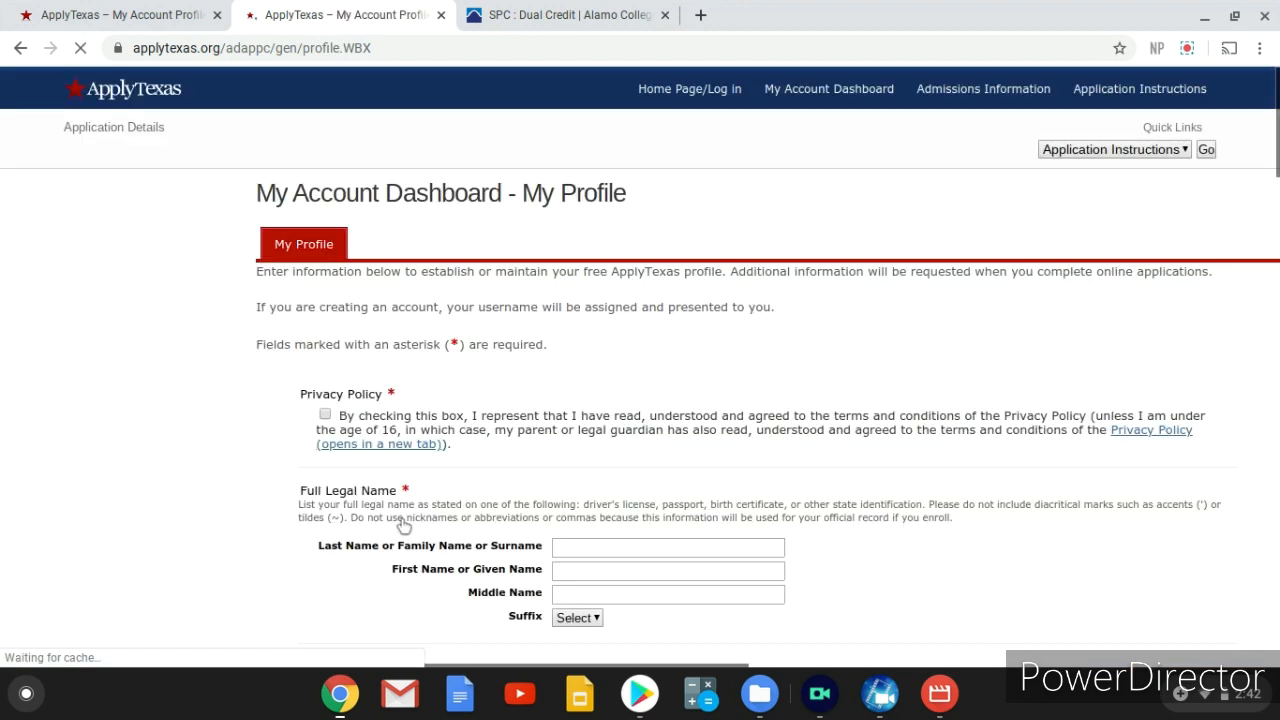
click(324, 416)
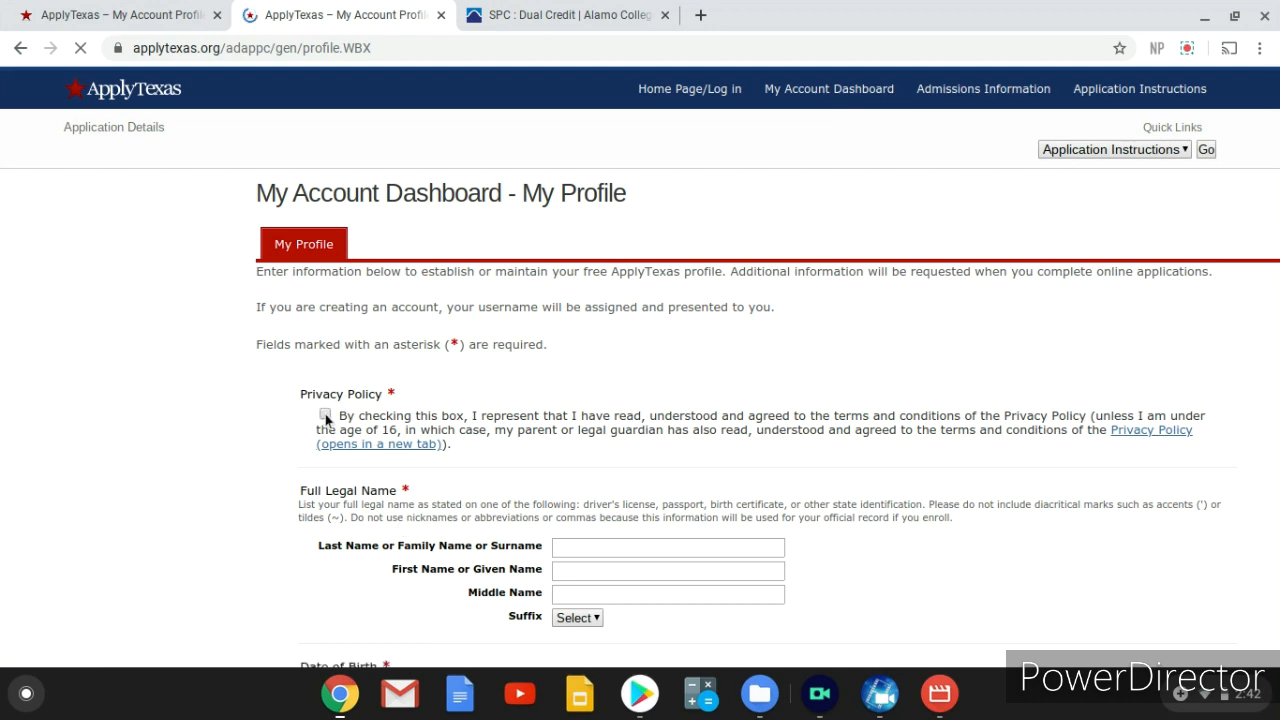
- Review the blank profile form from legal name through addresses, phone numbers, emergency contact, ethnicity, gender and password to the save option
scroll(325, 420, down, 1)
scroll(325, 412, down, 2)
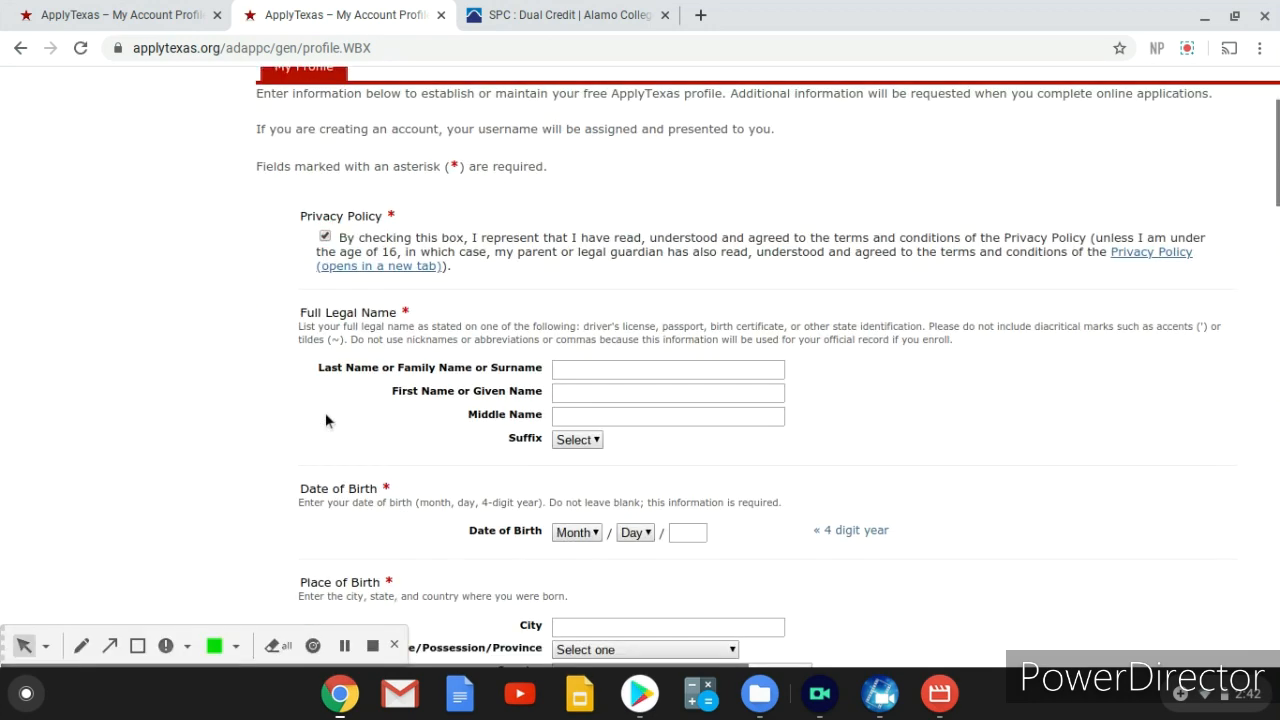
click(395, 650)
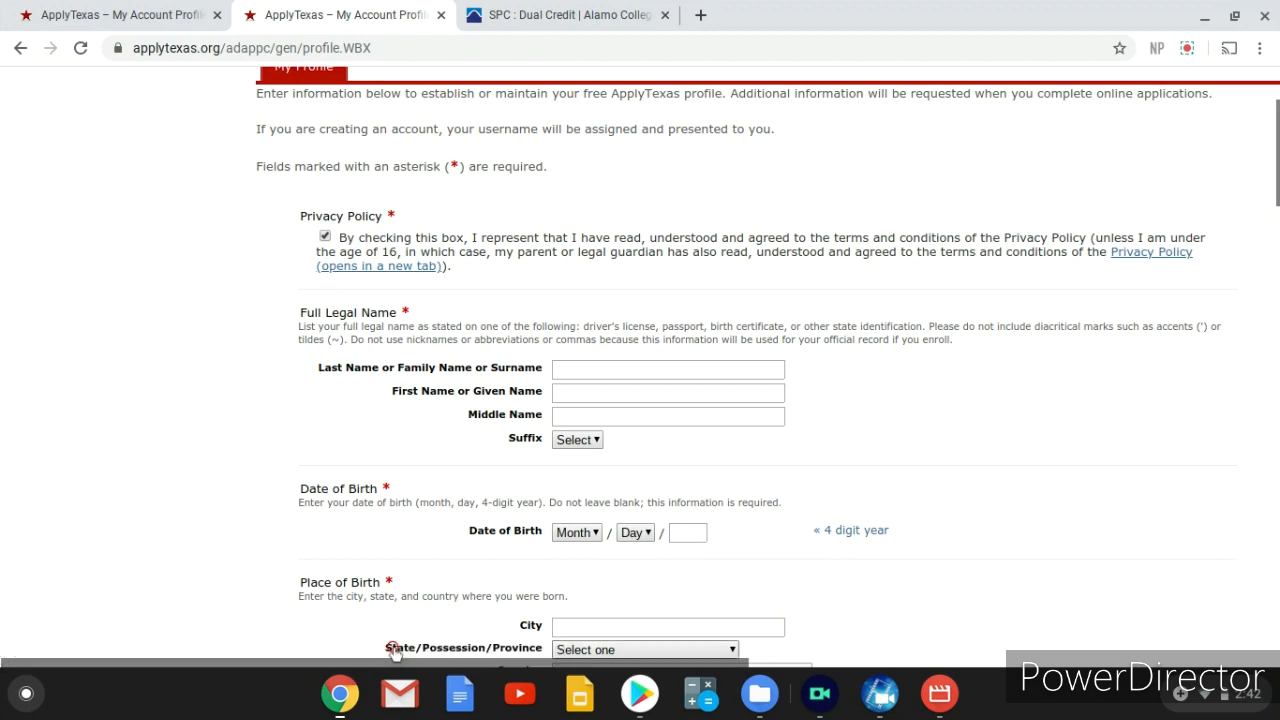
scroll(577, 328, down, 5)
scroll(577, 328, down, 7)
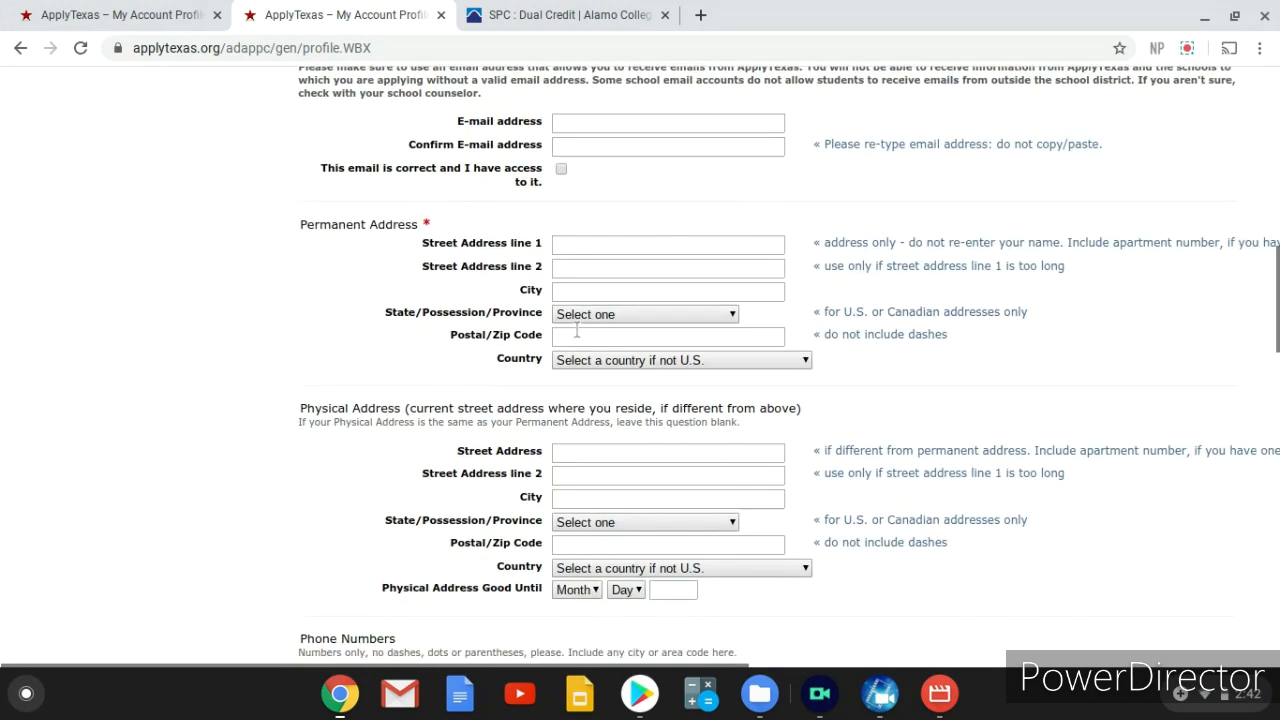
scroll(577, 328, up, 10)
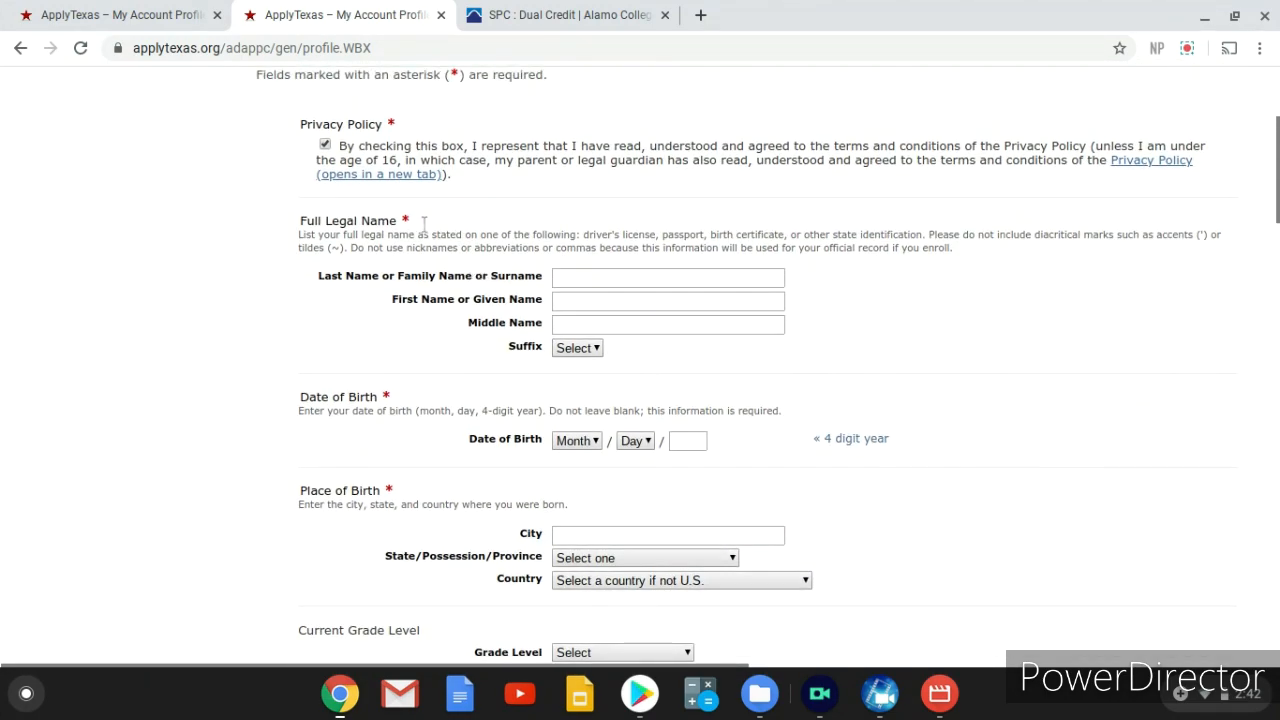
scroll(422, 225, down, 4)
scroll(422, 225, down, 10)
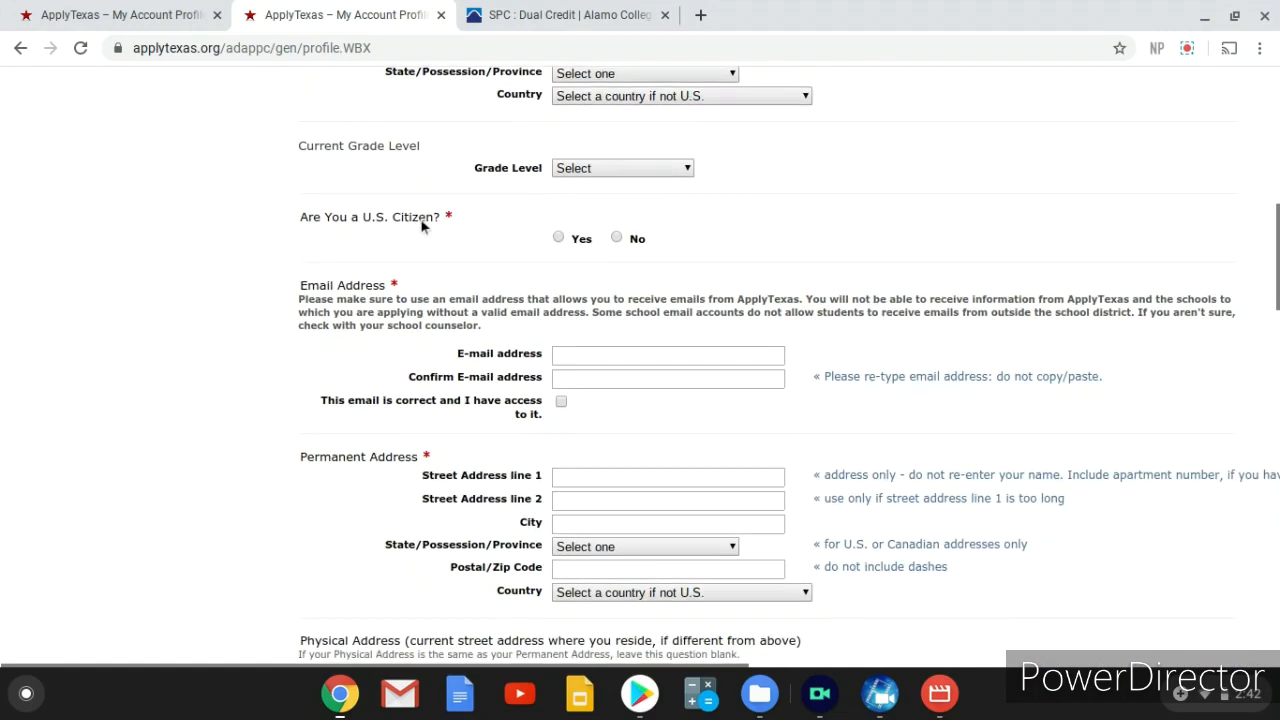
scroll(473, 373, down, 1)
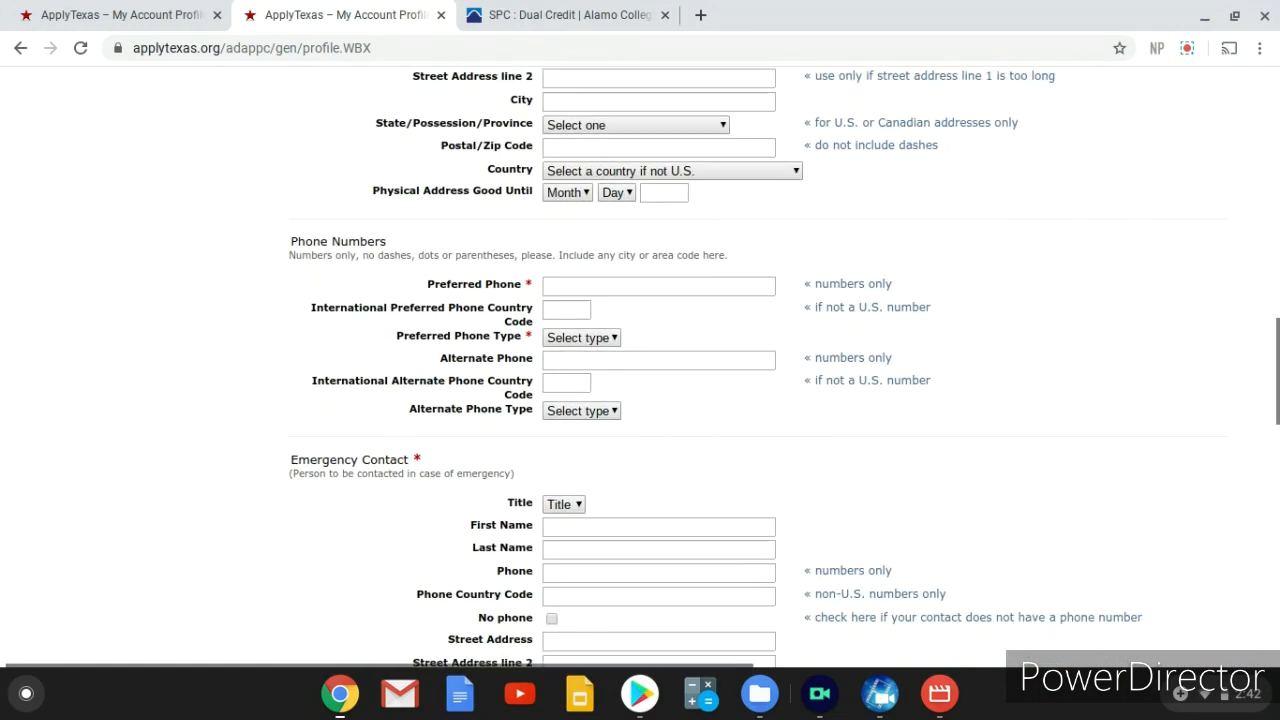
scroll(473, 373, up, 3)
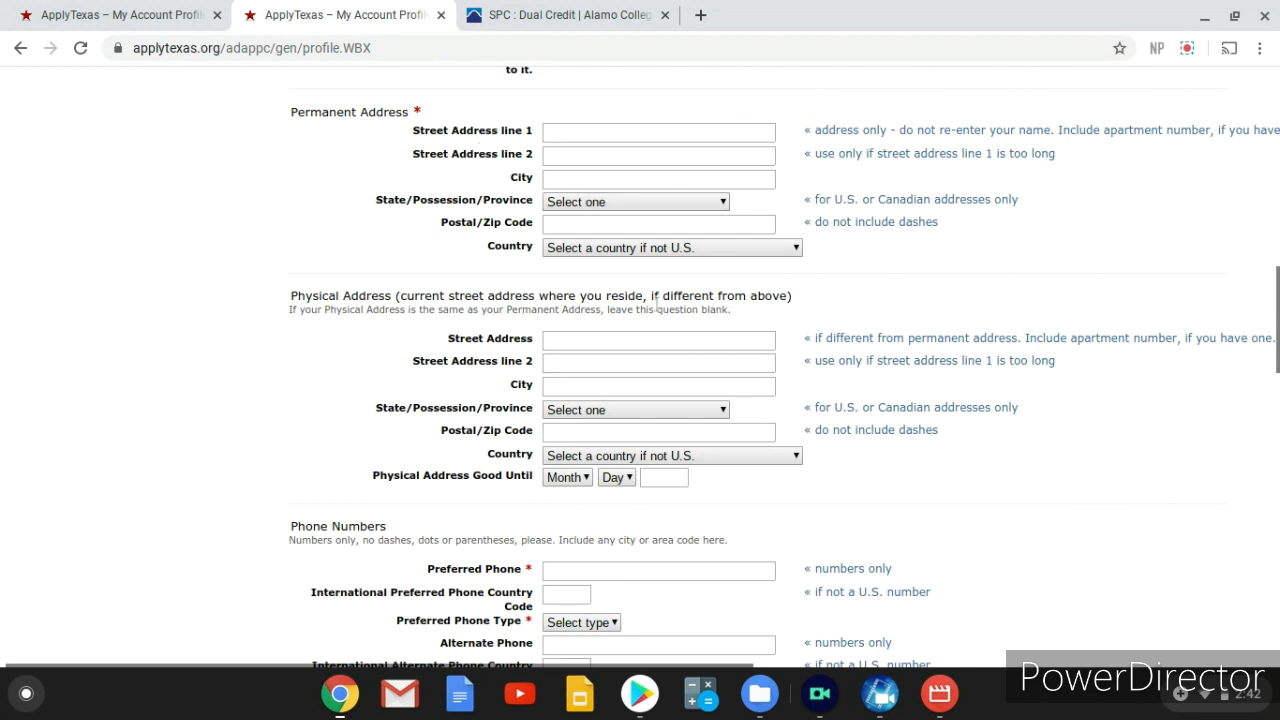
scroll(544, 203, down, 4)
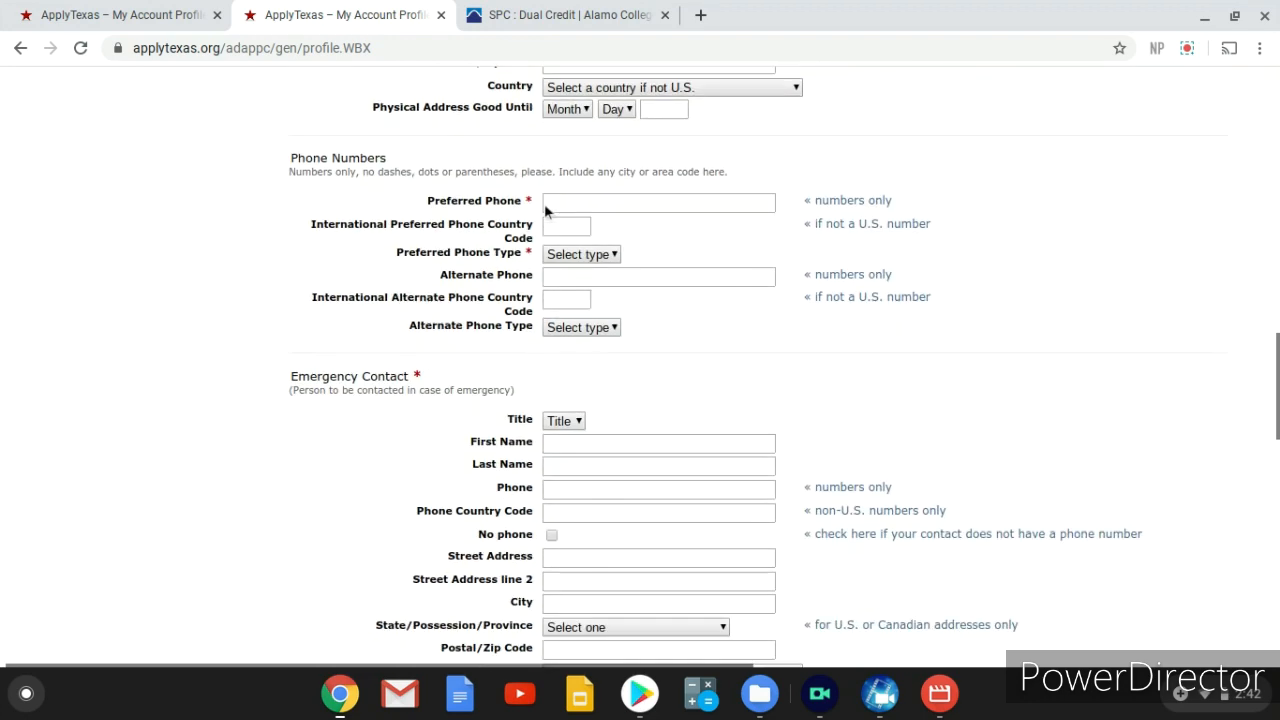
scroll(544, 203, down, 2)
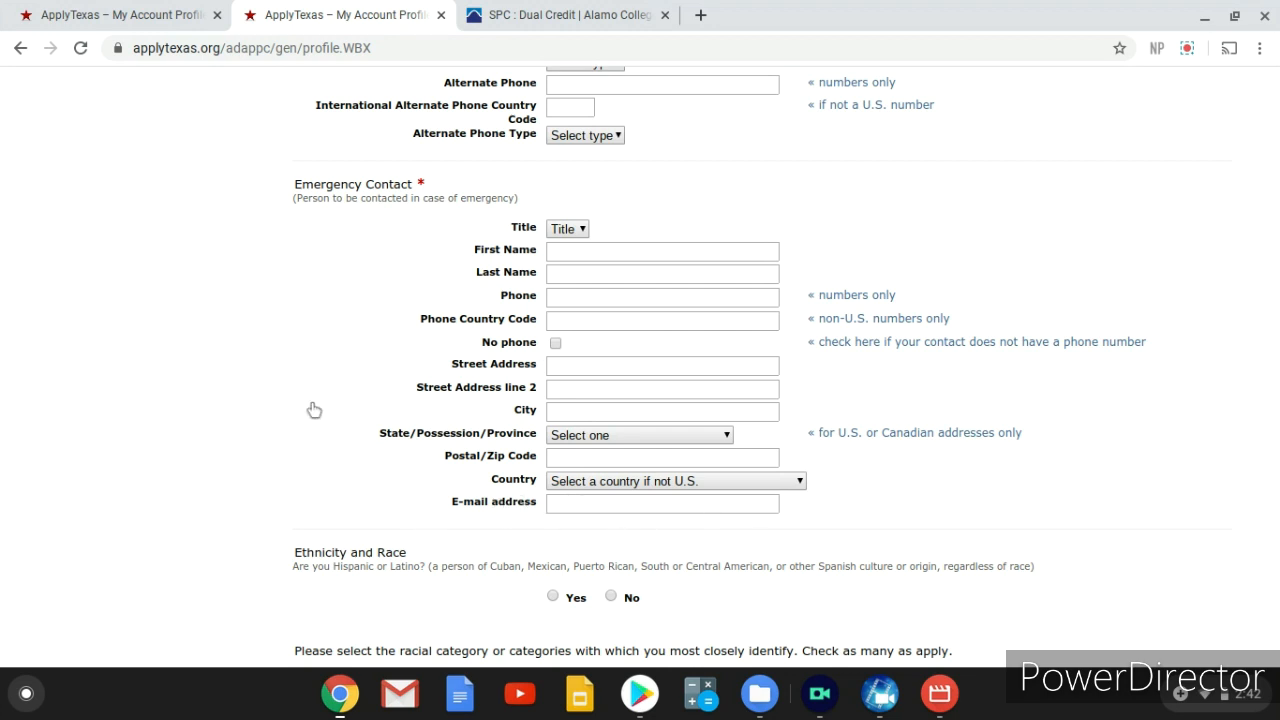
scroll(248, 410, down, 5)
scroll(248, 410, down, 10)
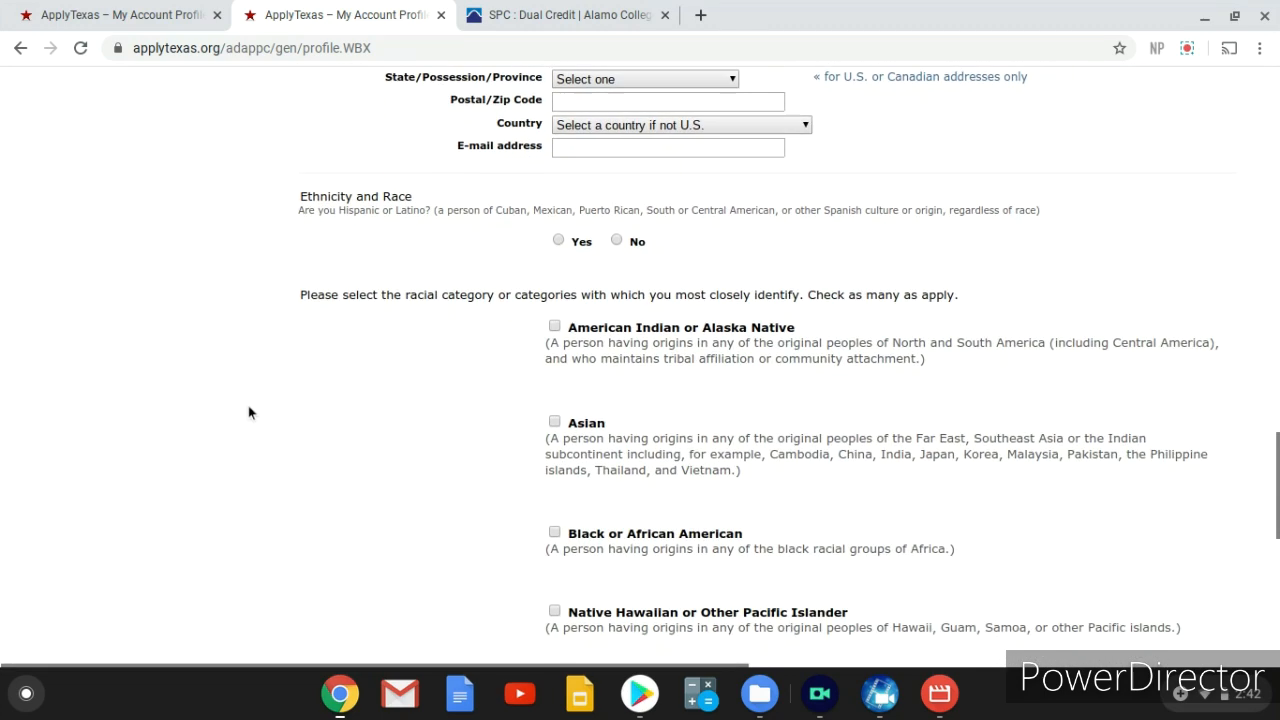
scroll(526, 255, down, 2)
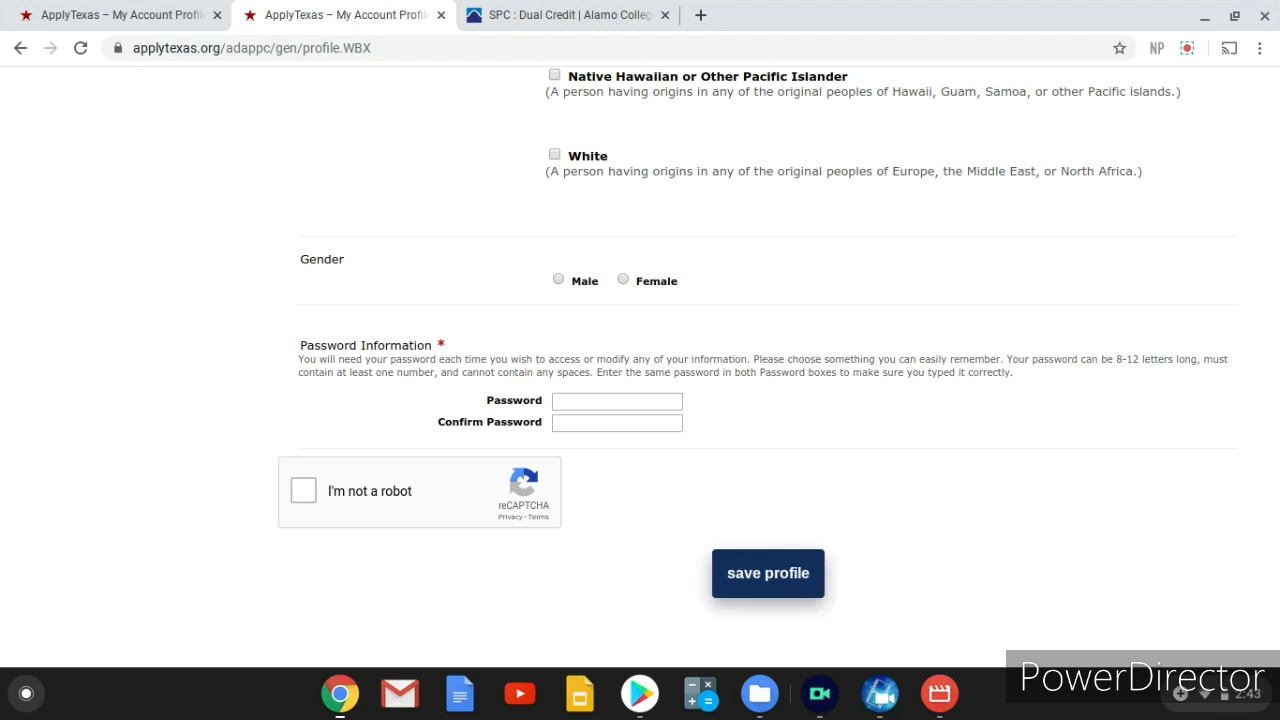
click(794, 575)
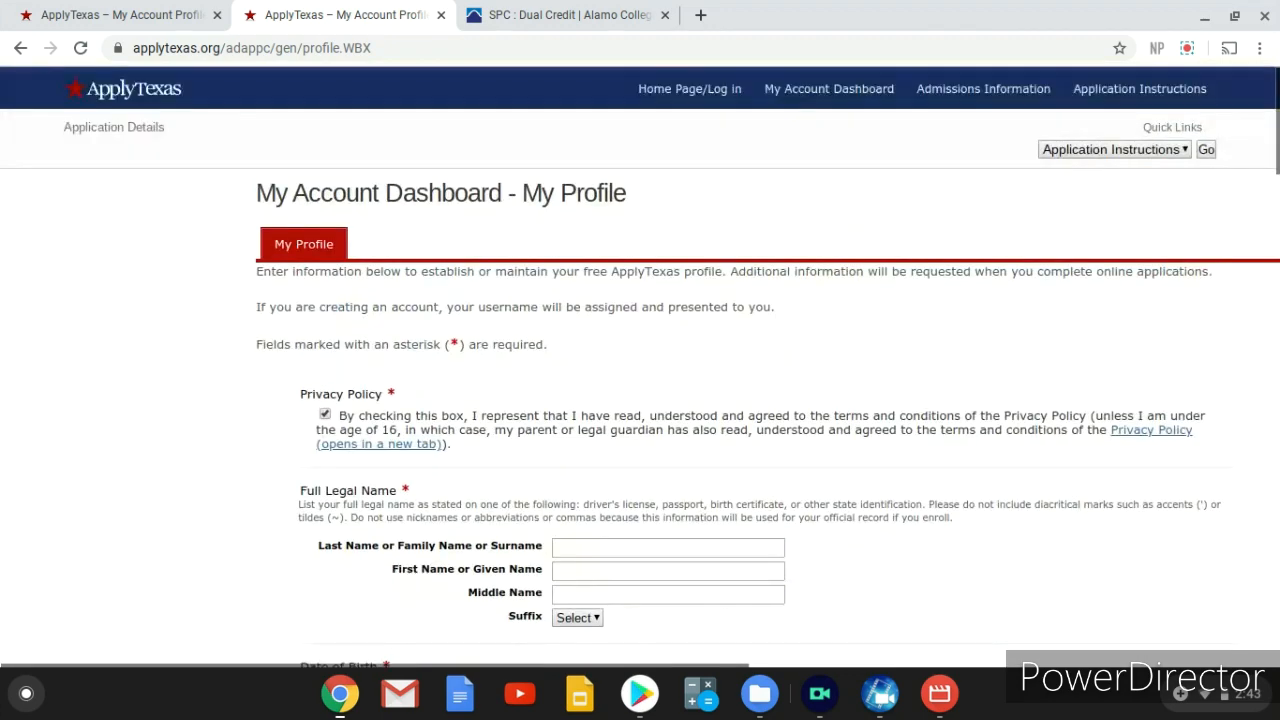
- Switch to the already logged-in account and create a new 2 year college admissions application from its applications listing
click(160, 15)
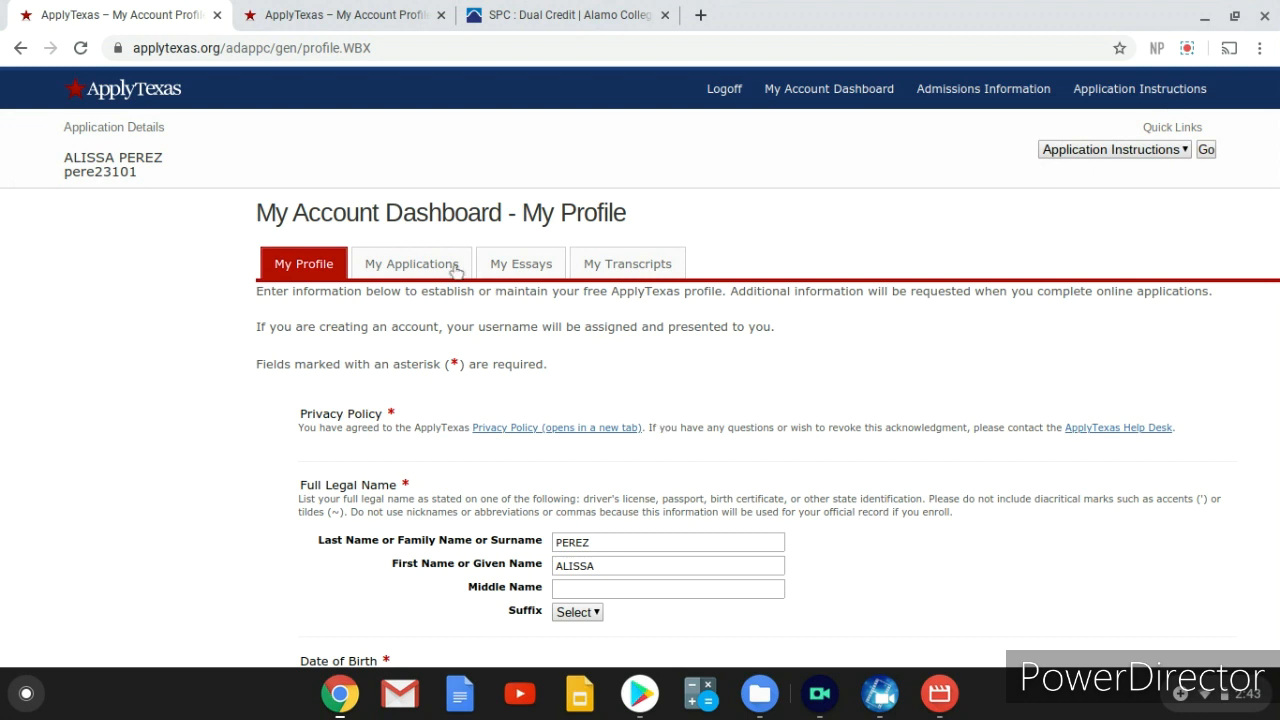
click(403, 263)
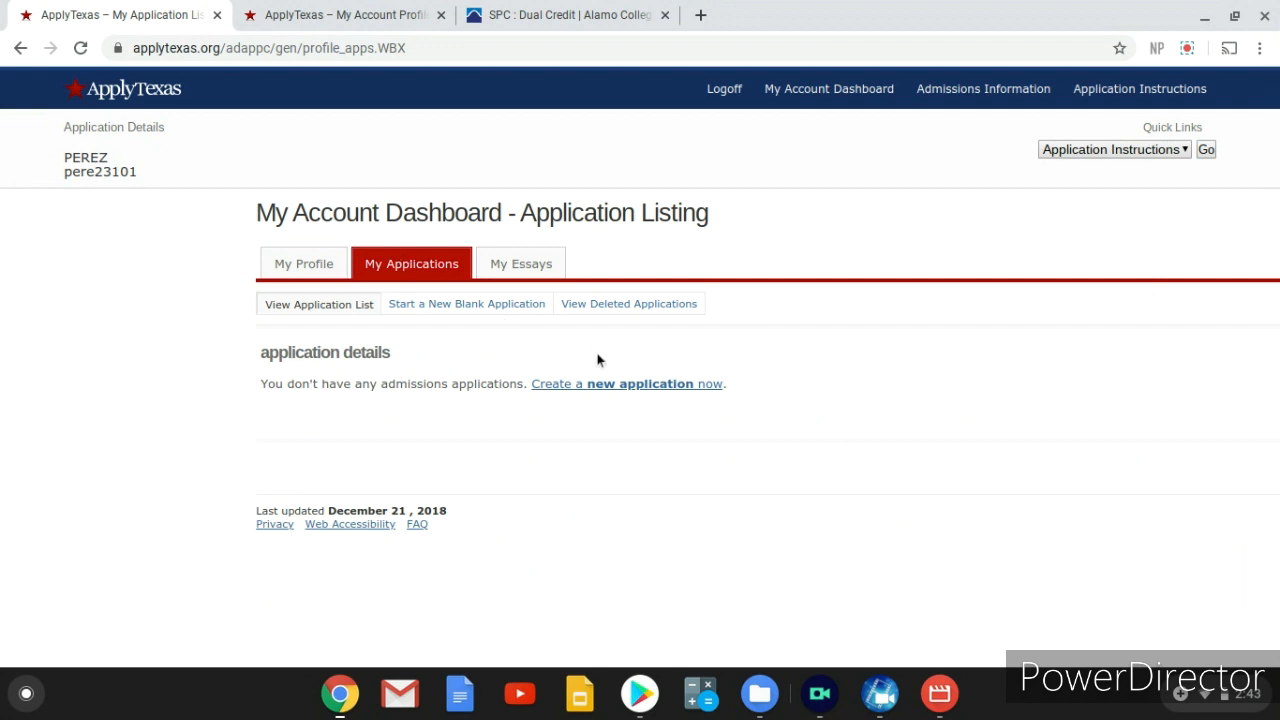
click(600, 383)
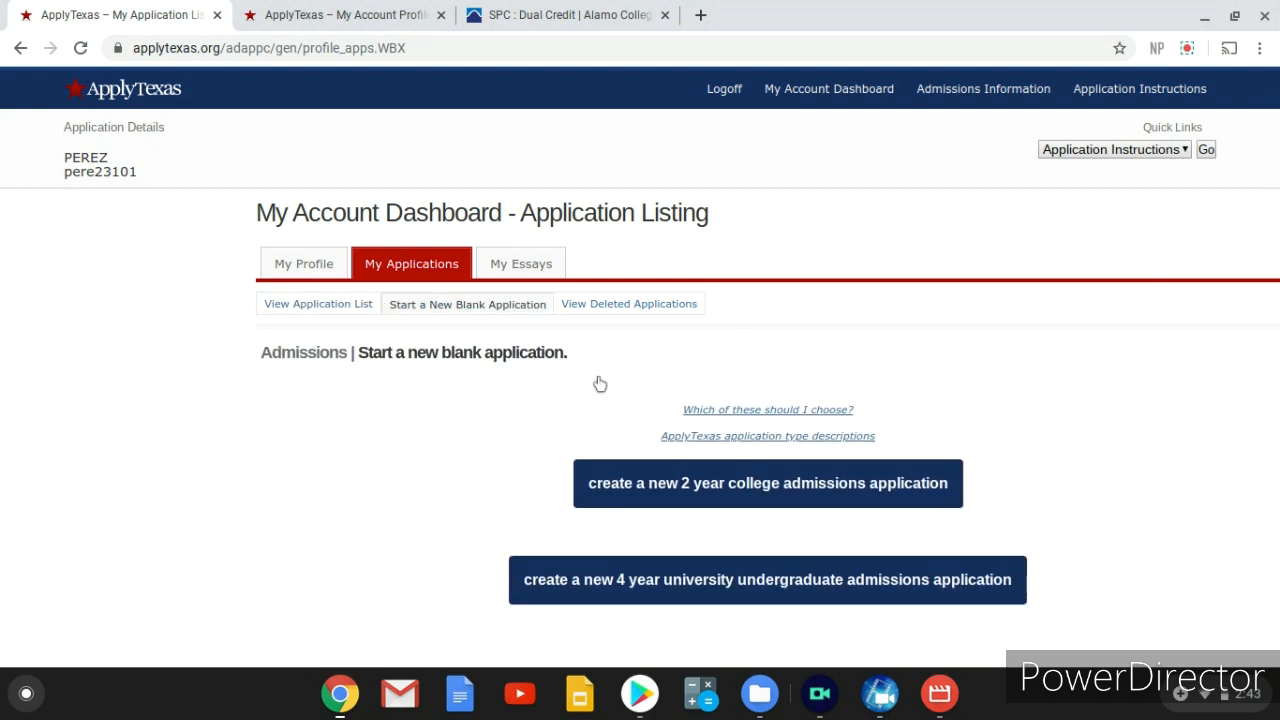
click(676, 502)
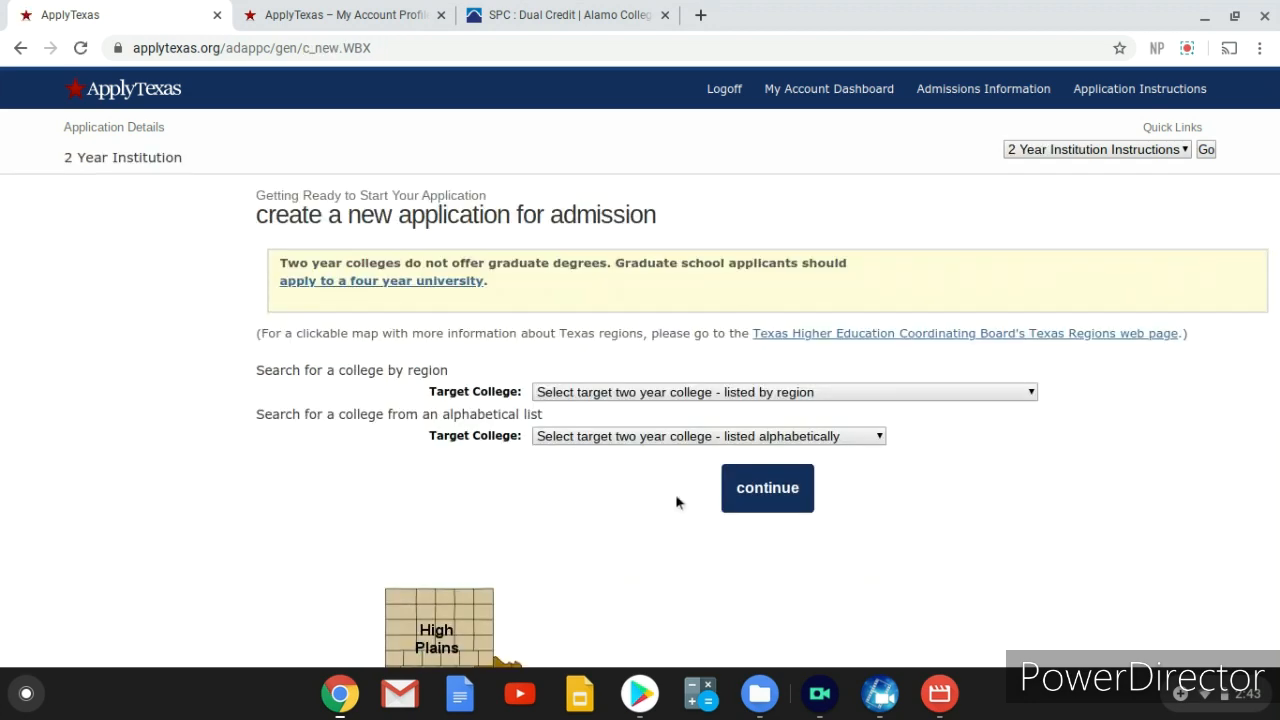
- Choose St. Philip's College (San Antonio) from the alphabetical list as the target college and continue
click(610, 440)
scroll(634, 236, down, 1)
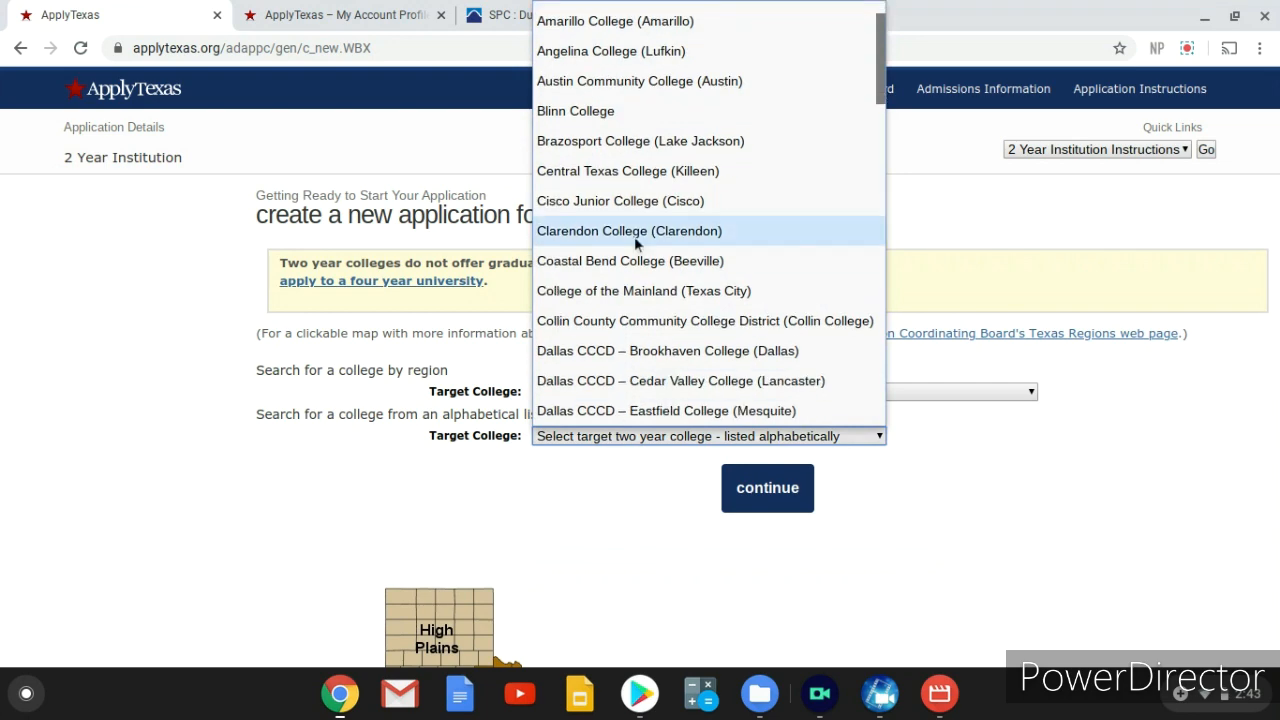
scroll(634, 175, down, 1)
scroll(634, 180, down, 11)
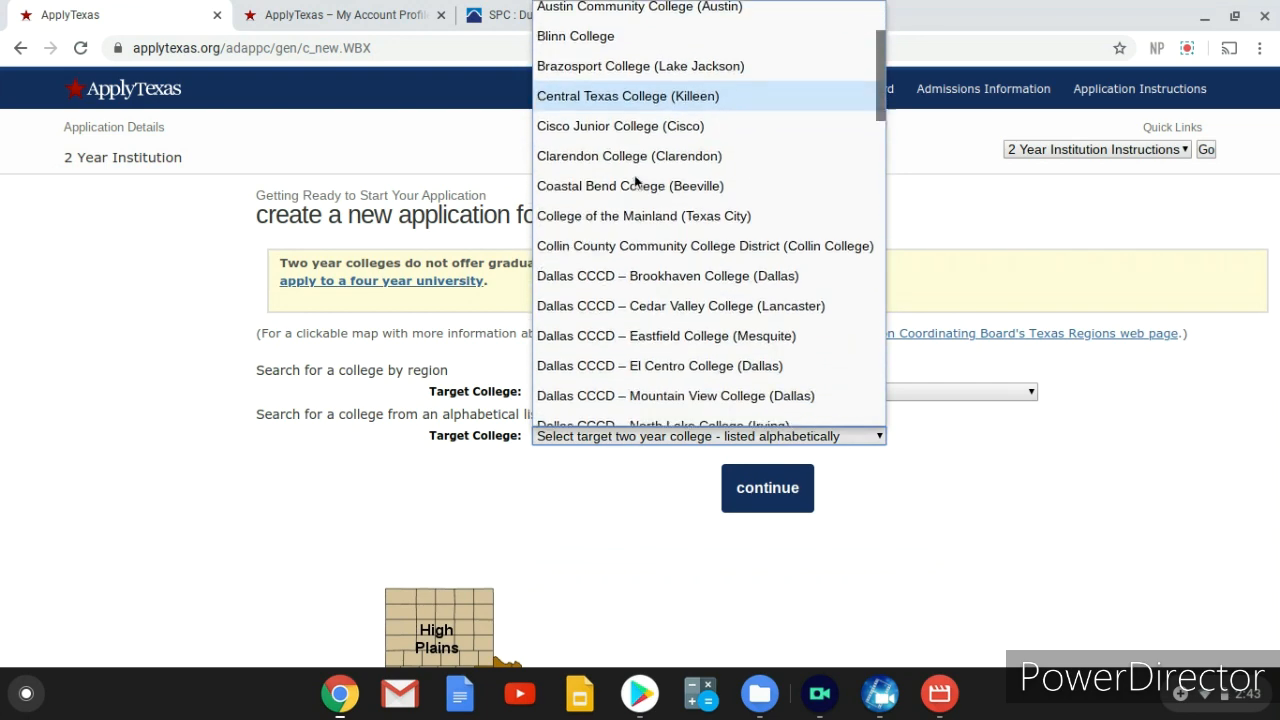
scroll(605, 259, down, 3)
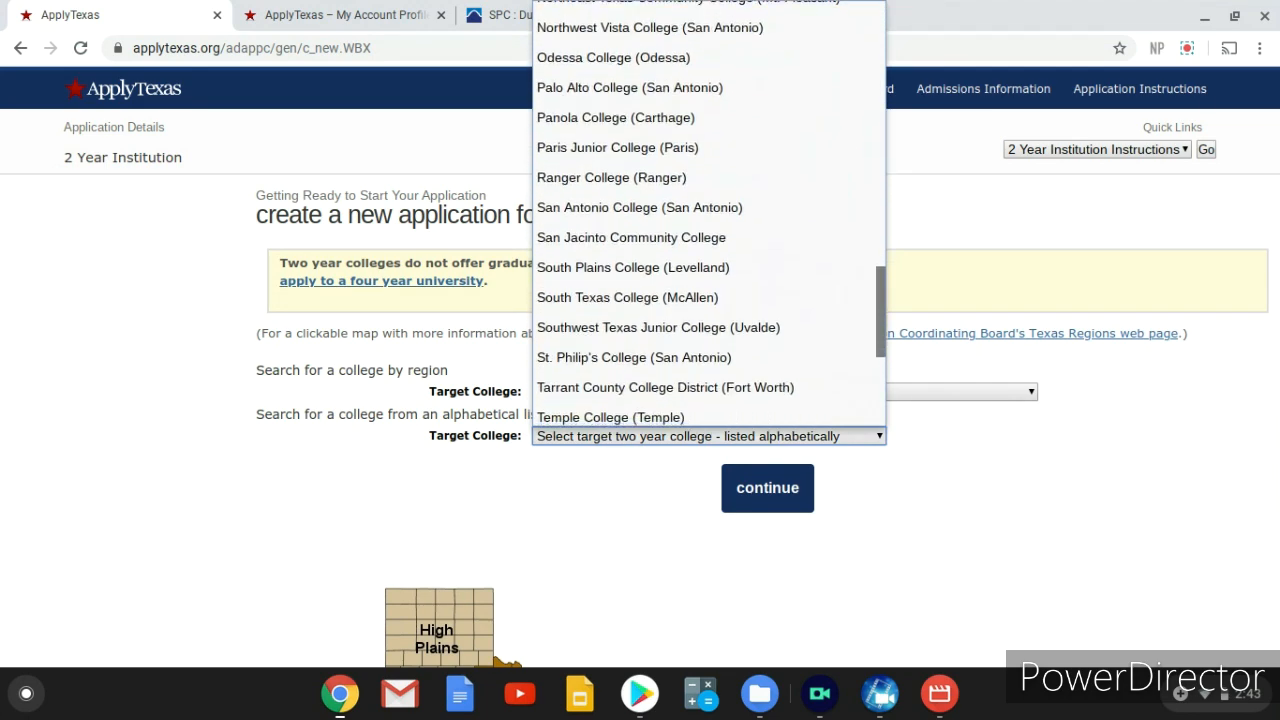
click(604, 252)
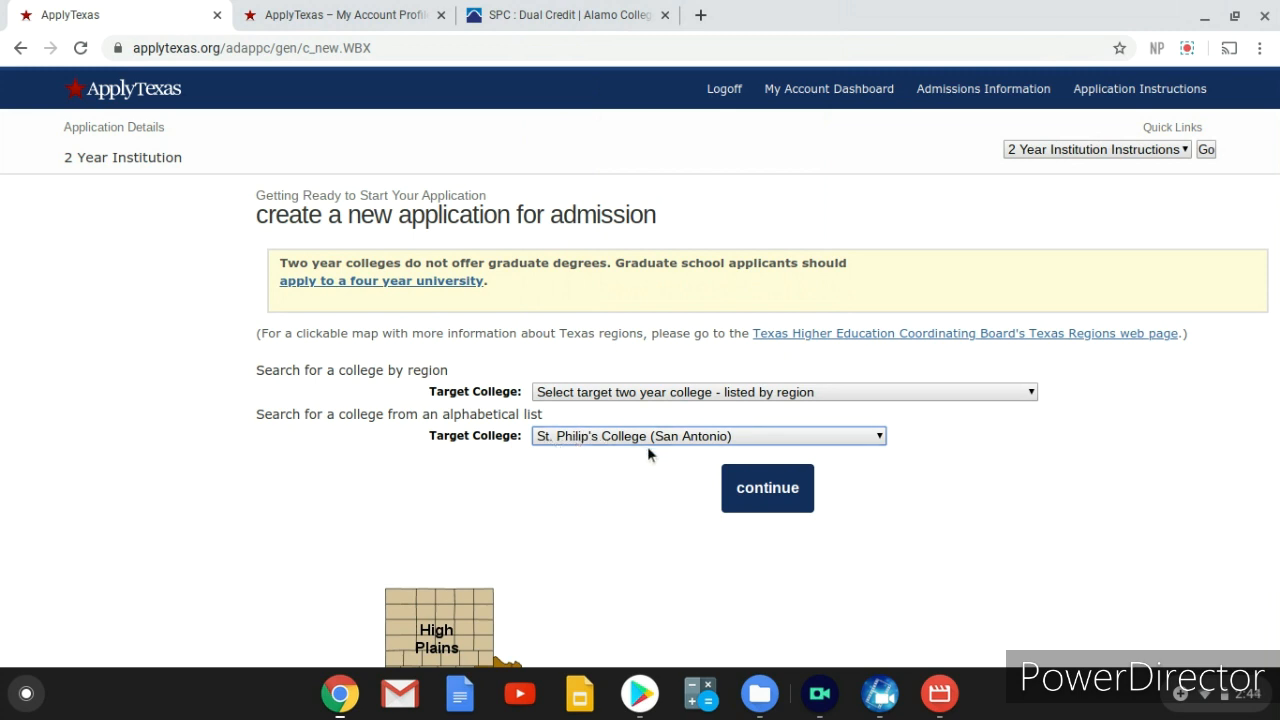
click(762, 494)
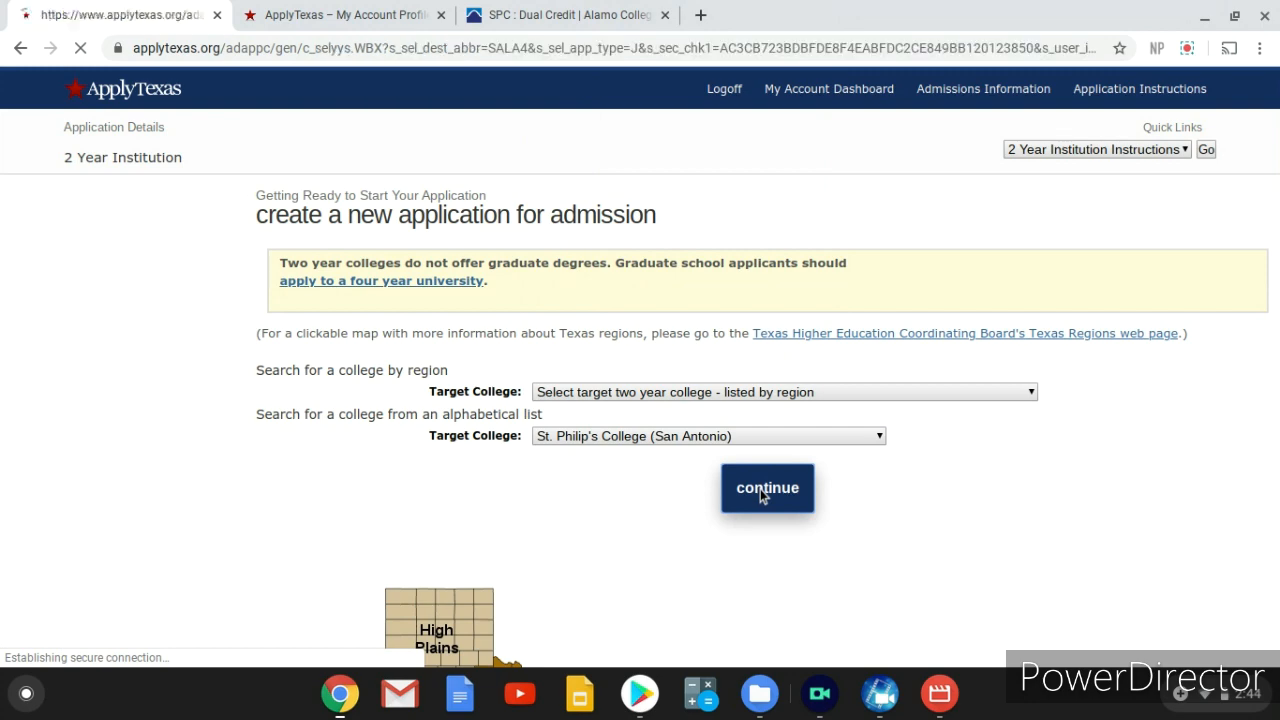
- Set the semester of entry to Fall (Aug - Dec) 2020 with the regular Two Year Institution deadline (10/05/2020) and continue
click(558, 272)
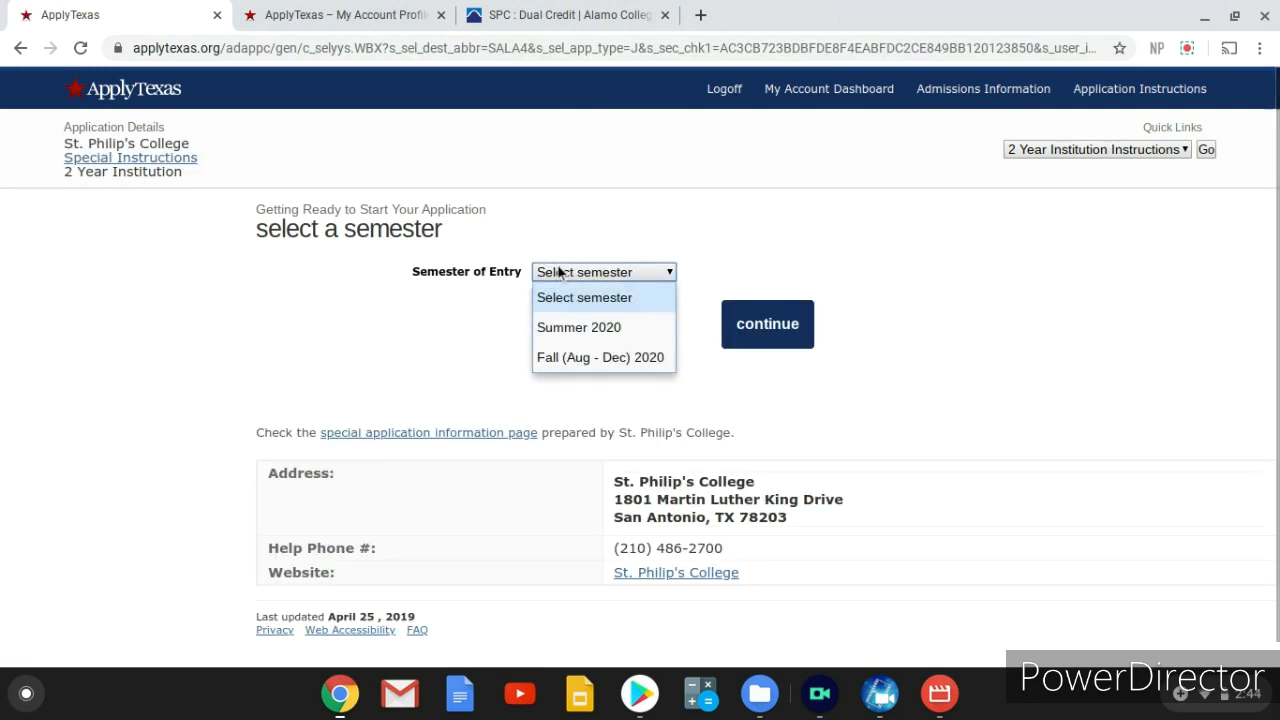
click(561, 358)
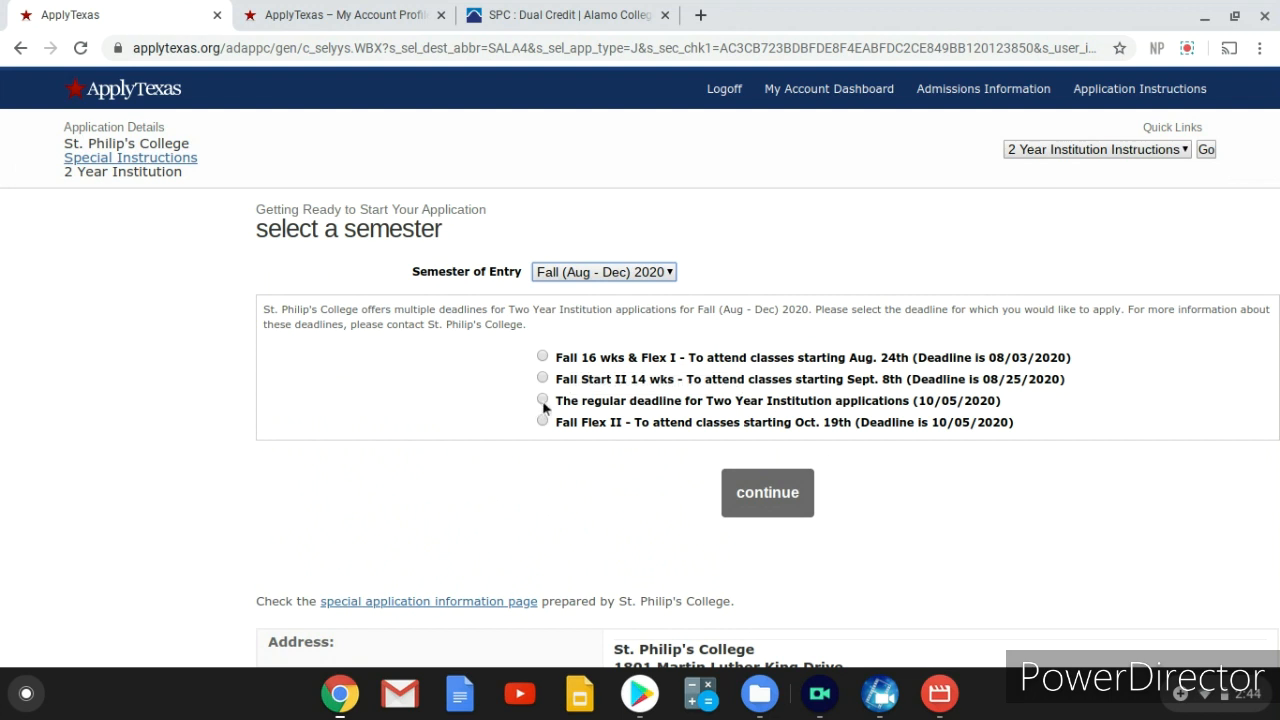
click(542, 400)
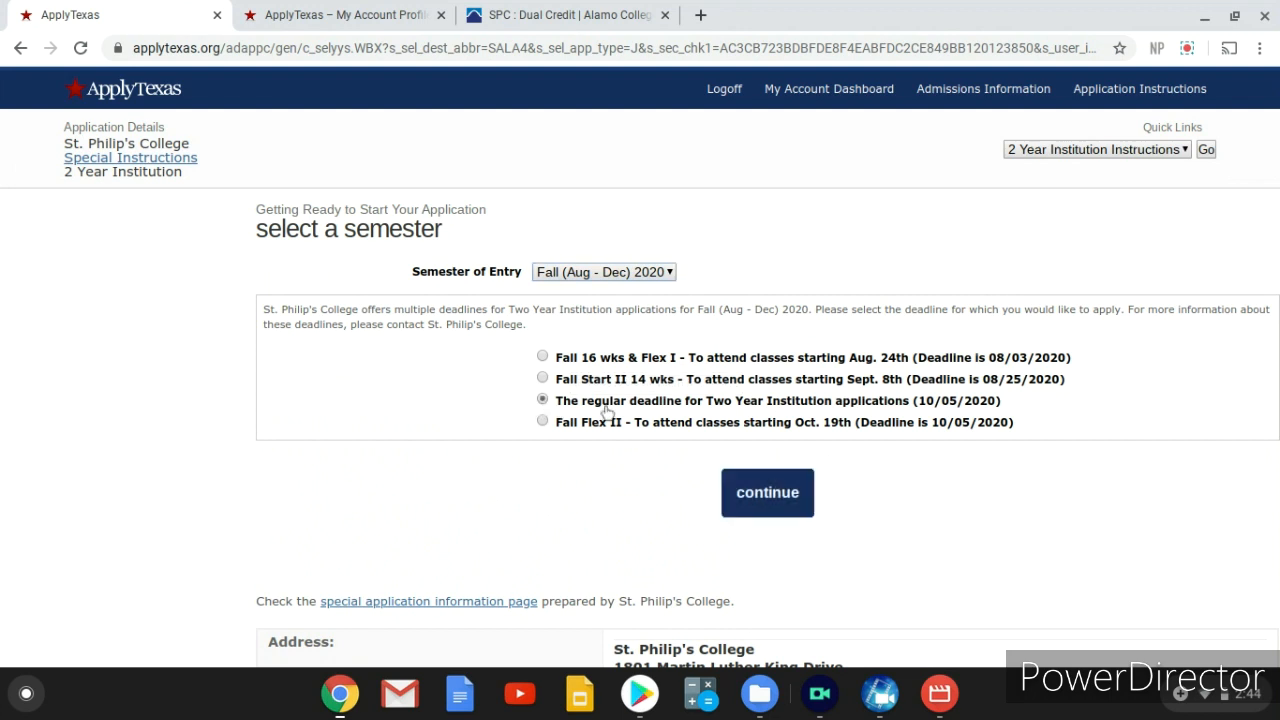
click(765, 502)
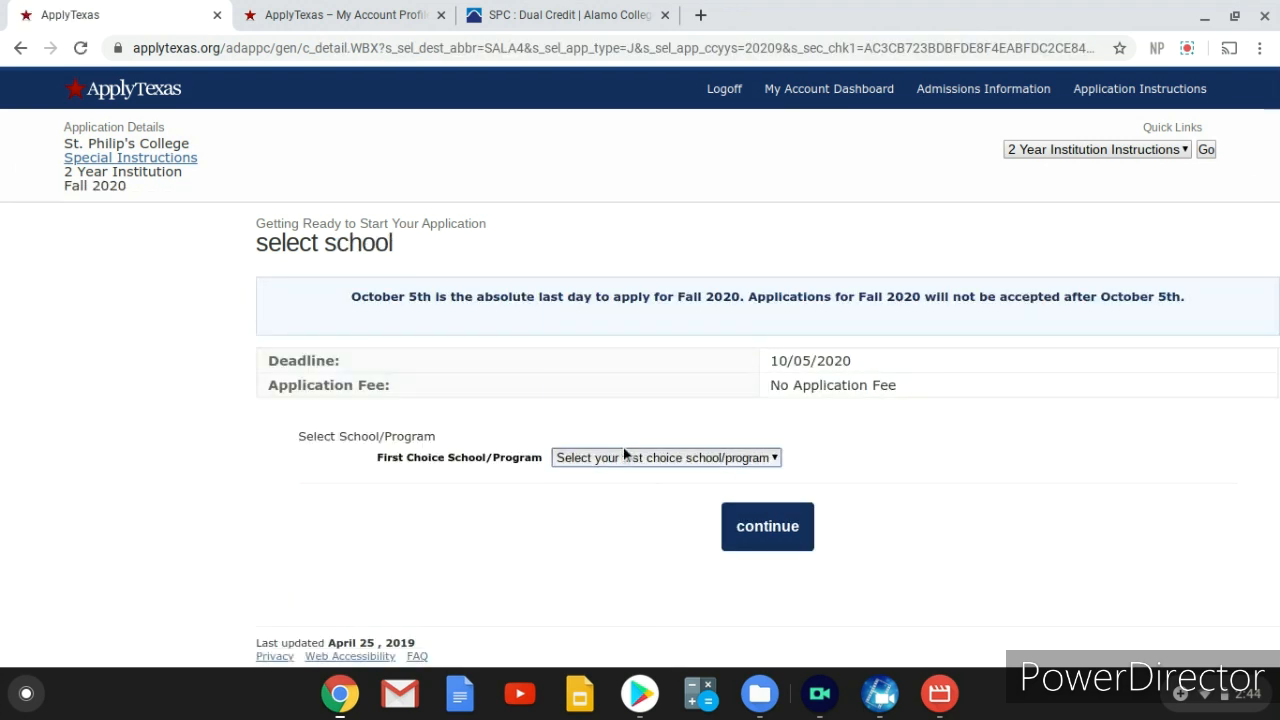
- Select Public Service as the first choice school/program and continue to the major selection
click(625, 457)
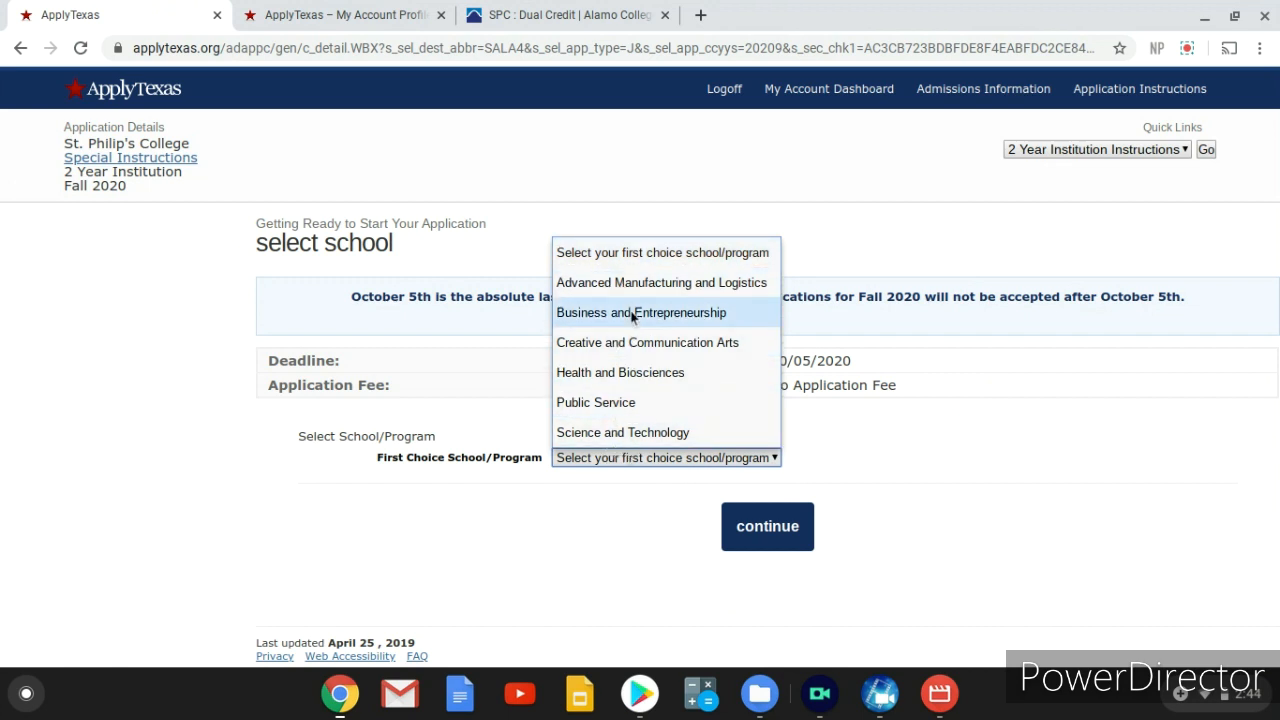
click(677, 412)
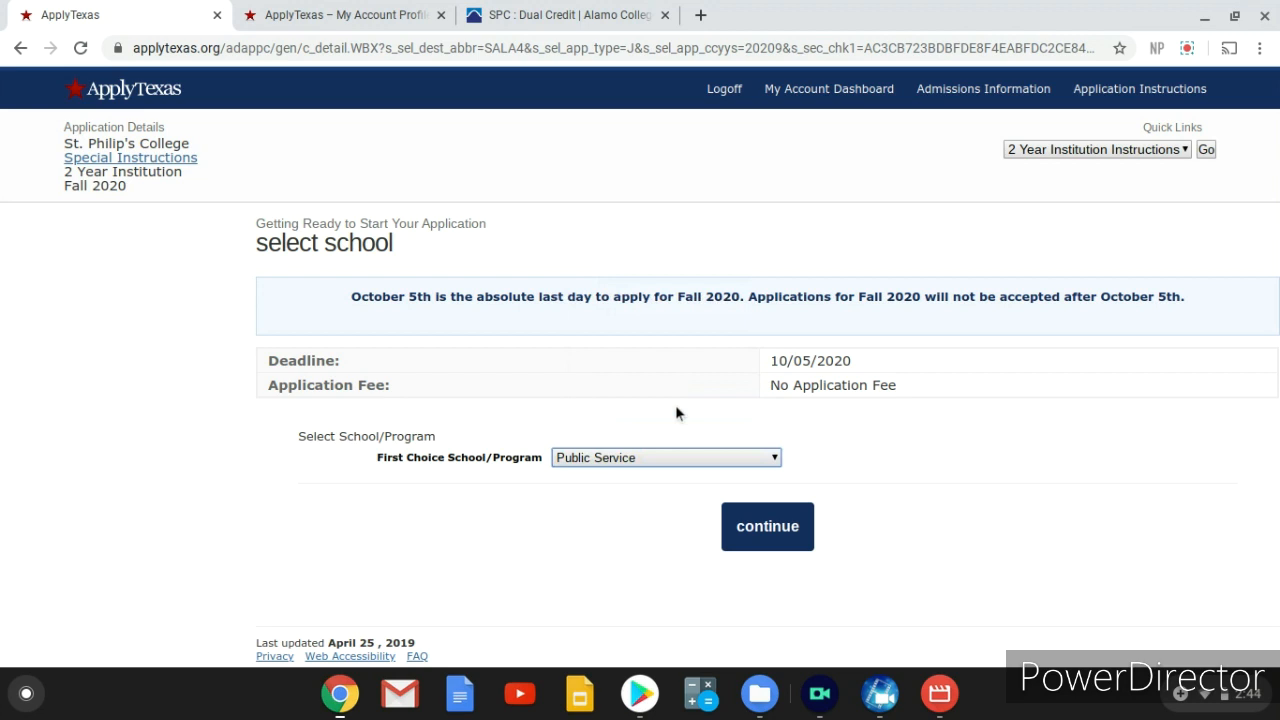
click(767, 528)
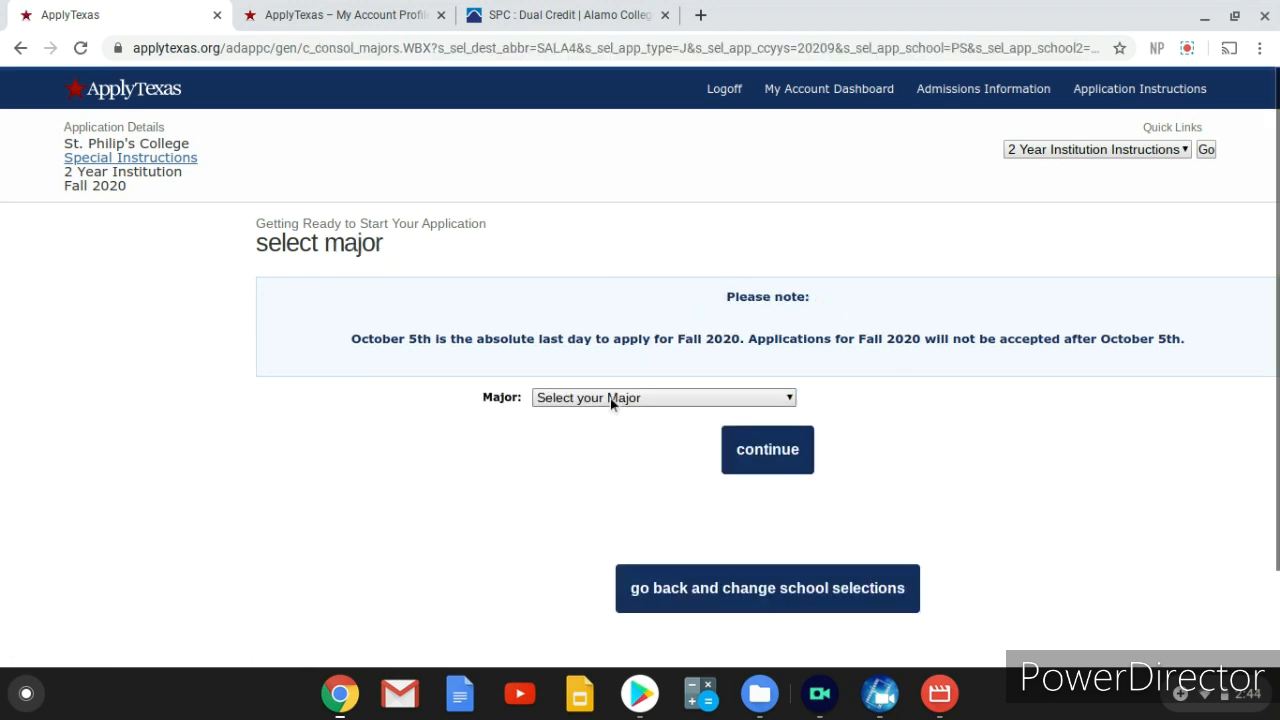
- Select Dual Credit as the major and continue past the checklist to the application
click(610, 398)
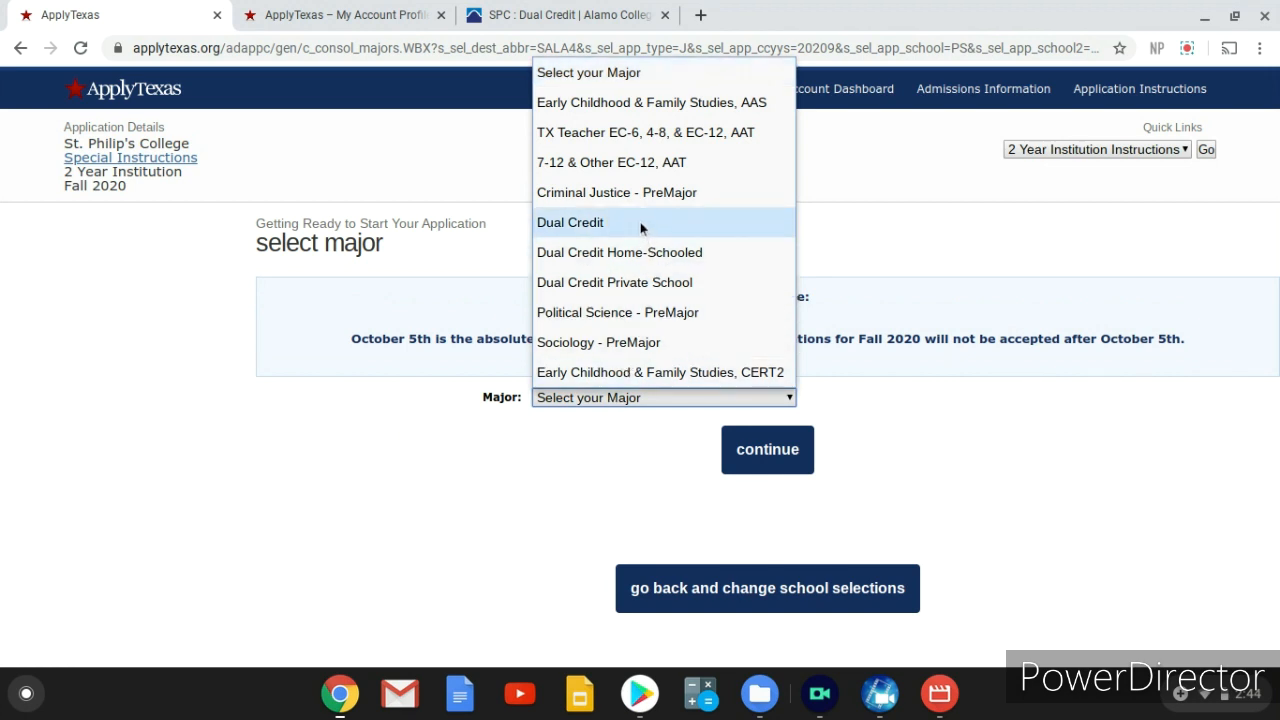
click(572, 224)
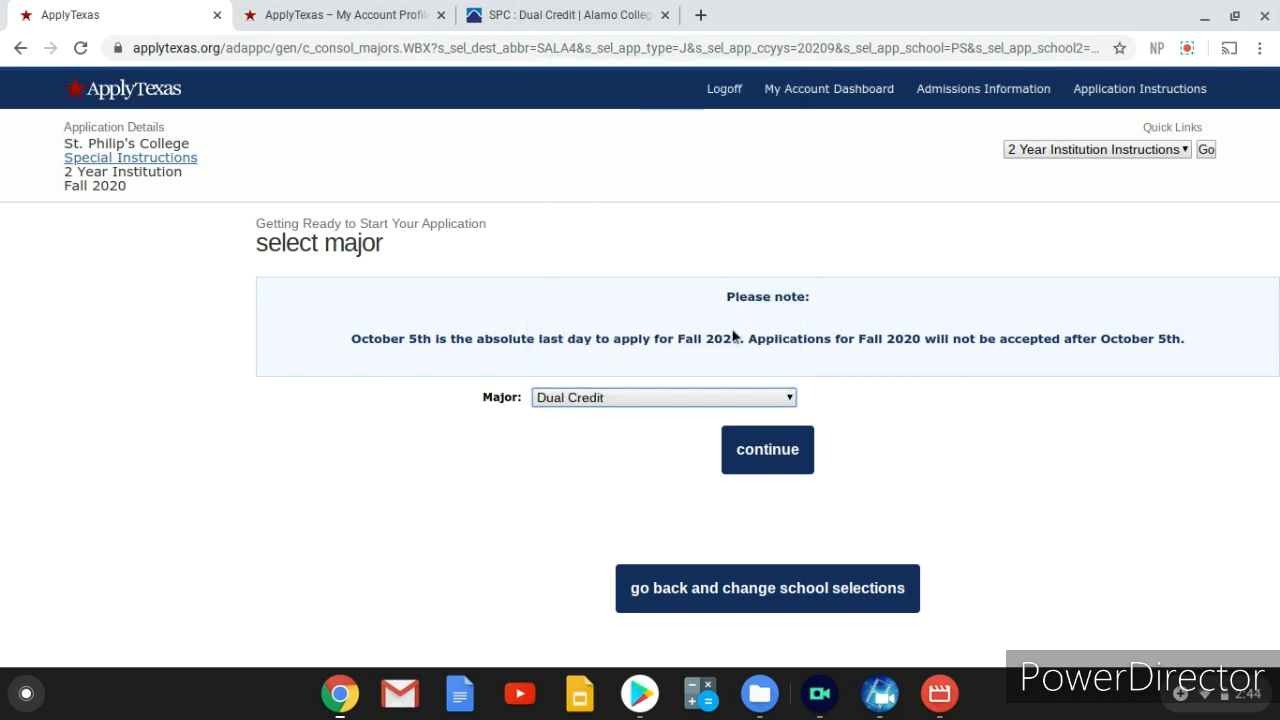
click(743, 467)
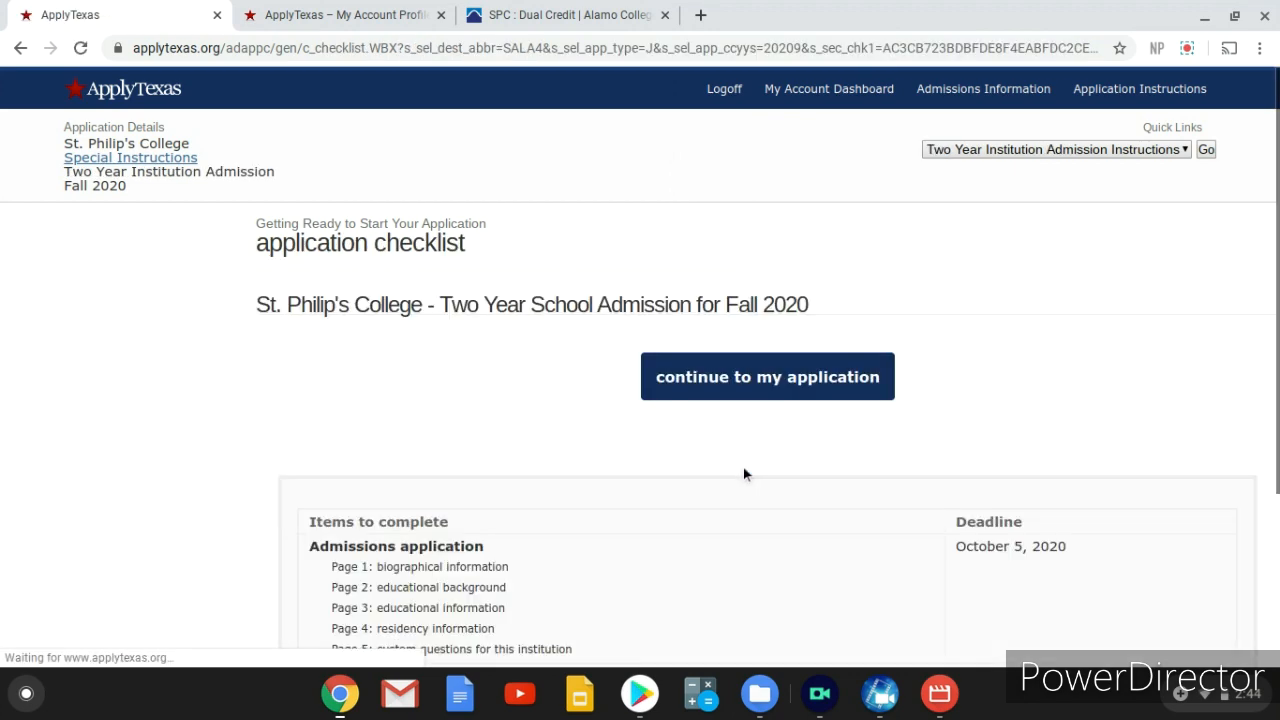
click(722, 388)
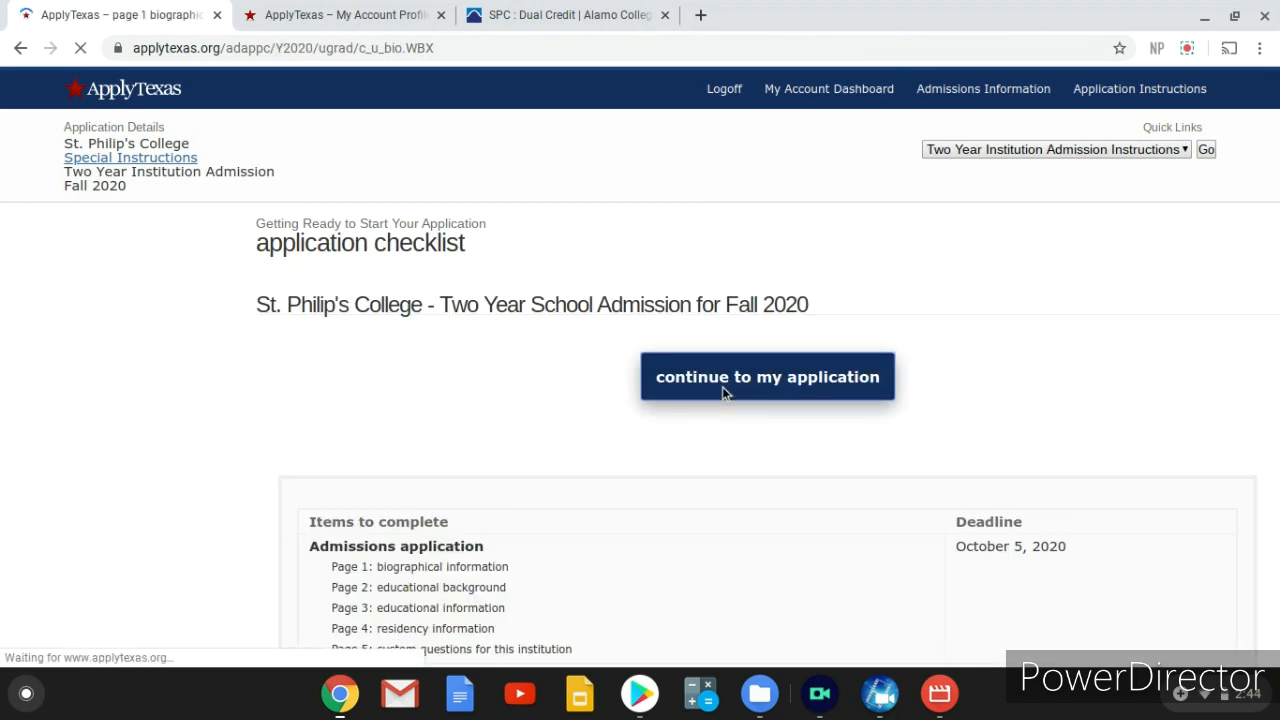
scroll(722, 393, down, 5)
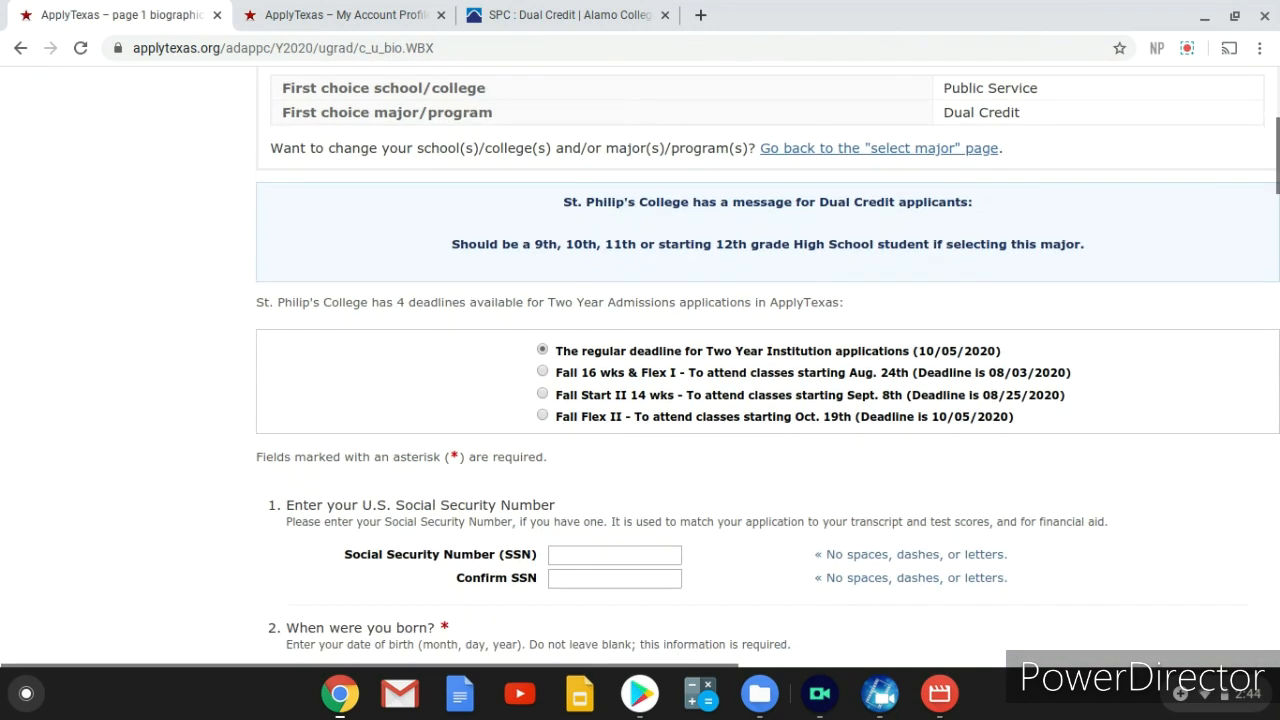
scroll(768, 366, down, 1)
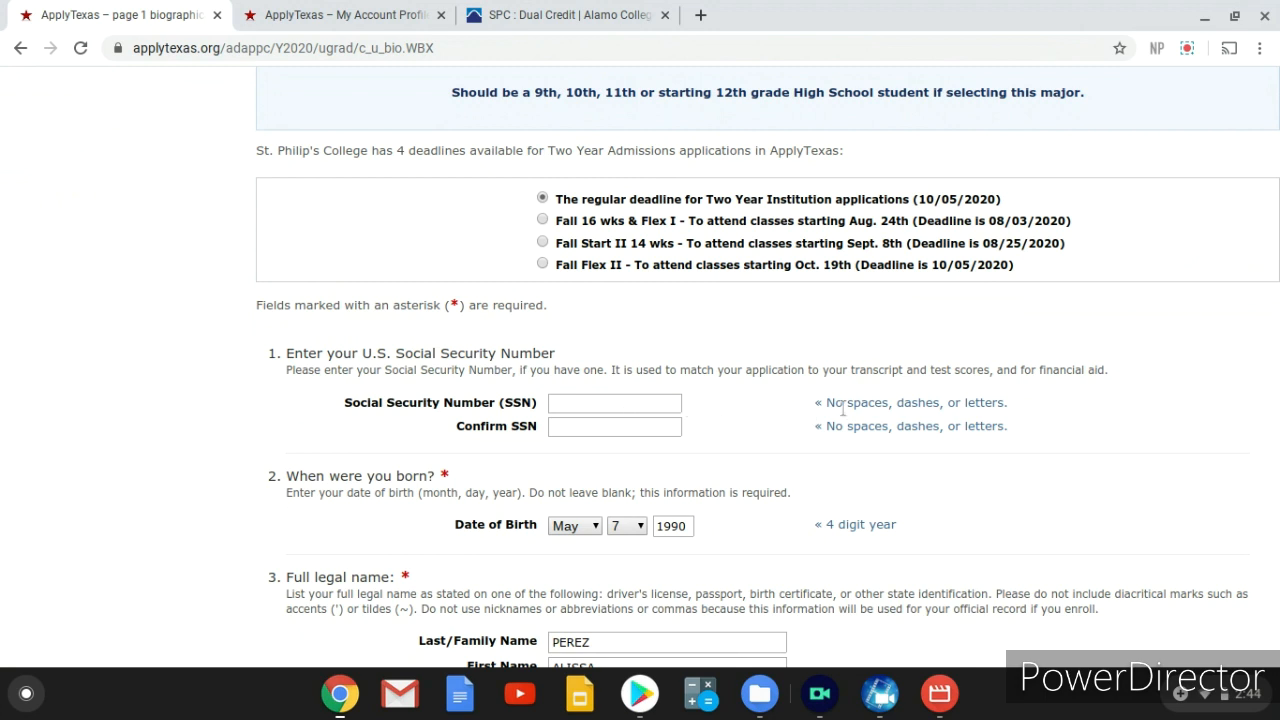
click(628, 403)
text(••)
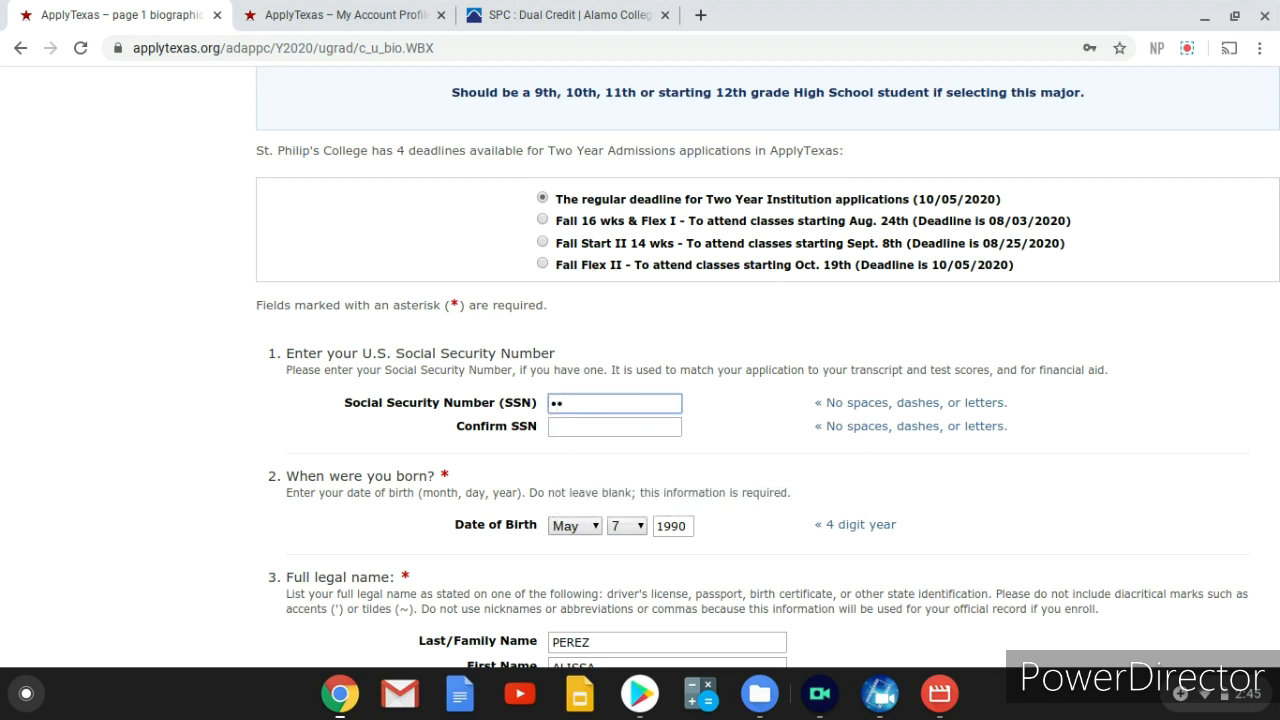
key(BackSpace)
key(BackSpace)
click(738, 390)
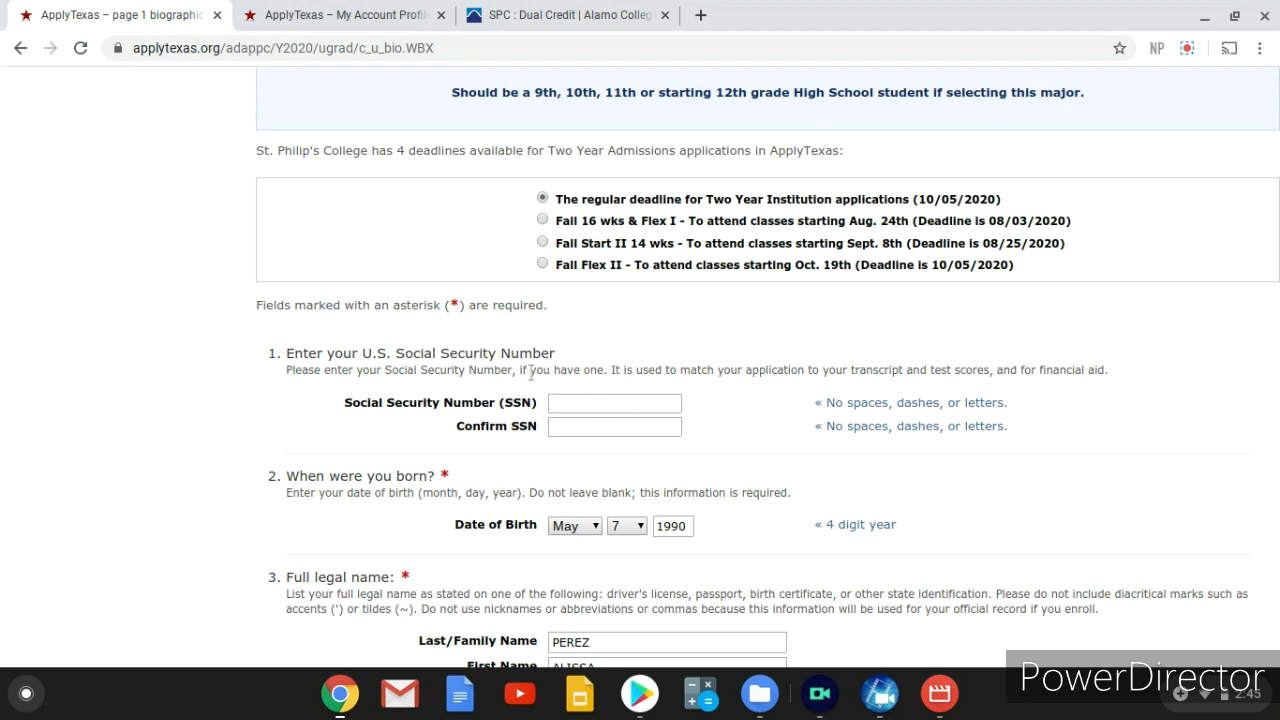
- Review the prefilled biographical information, from birth date and legal name through addresses, contacts, family education, ethnicity and gender
scroll(752, 414, down, 1)
scroll(752, 414, down, 5)
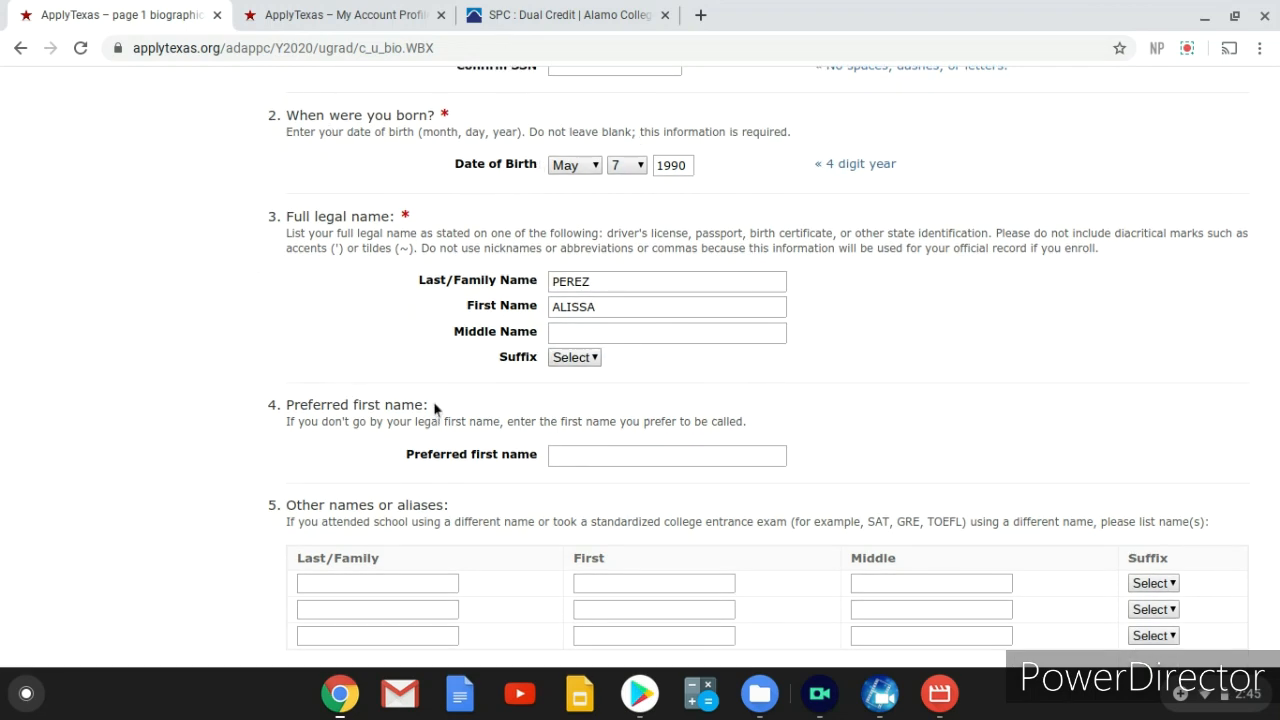
scroll(436, 466, down, 3)
scroll(436, 466, down, 2)
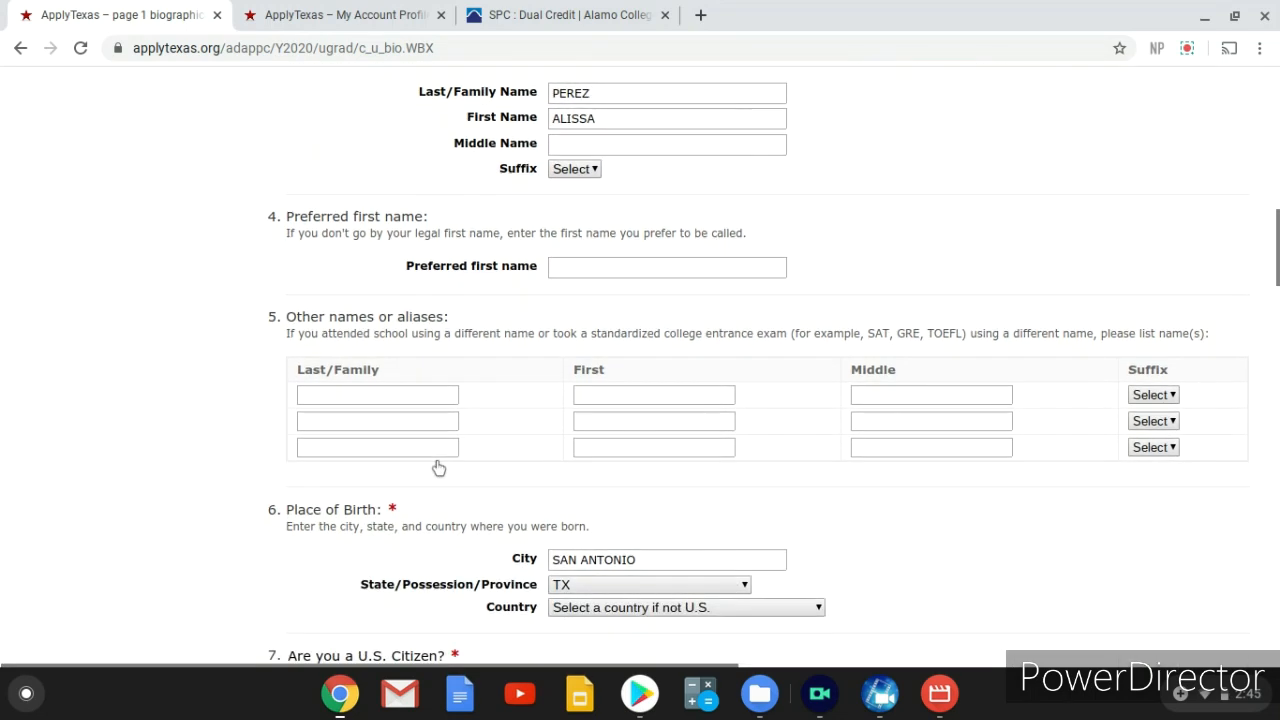
scroll(229, 410, up, 11)
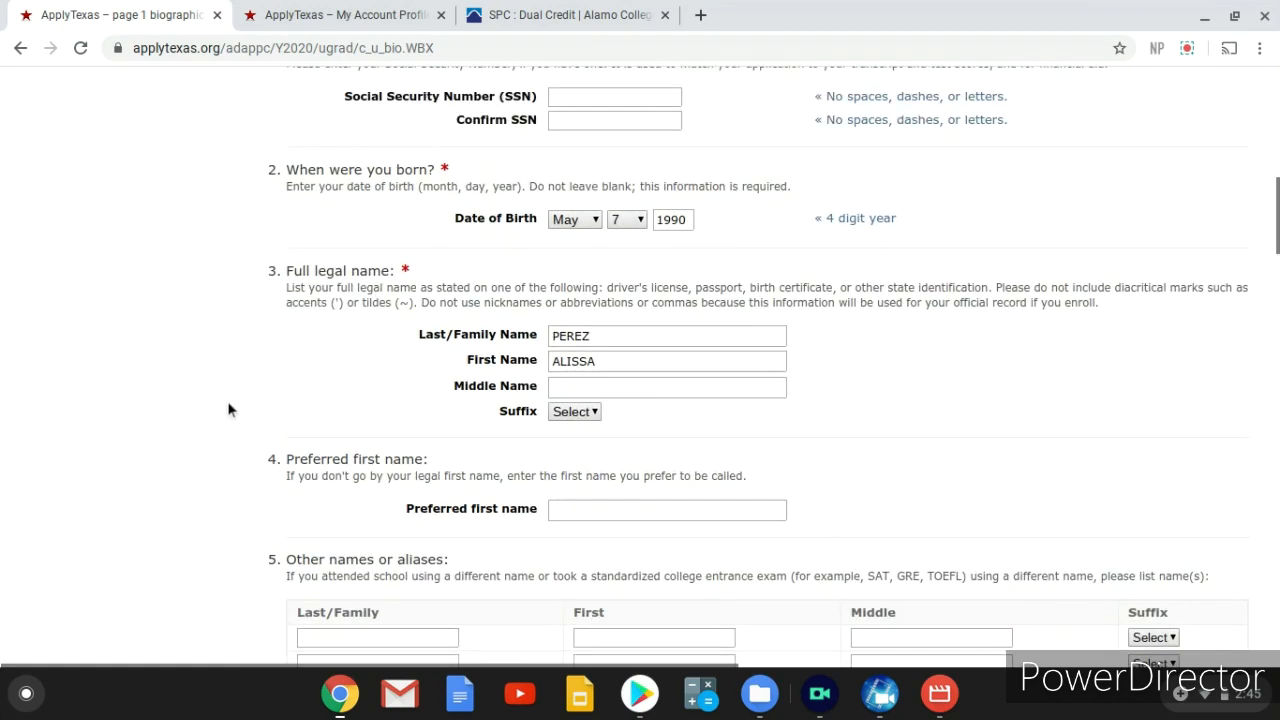
scroll(96, 500, down, 13)
scroll(96, 500, down, 3)
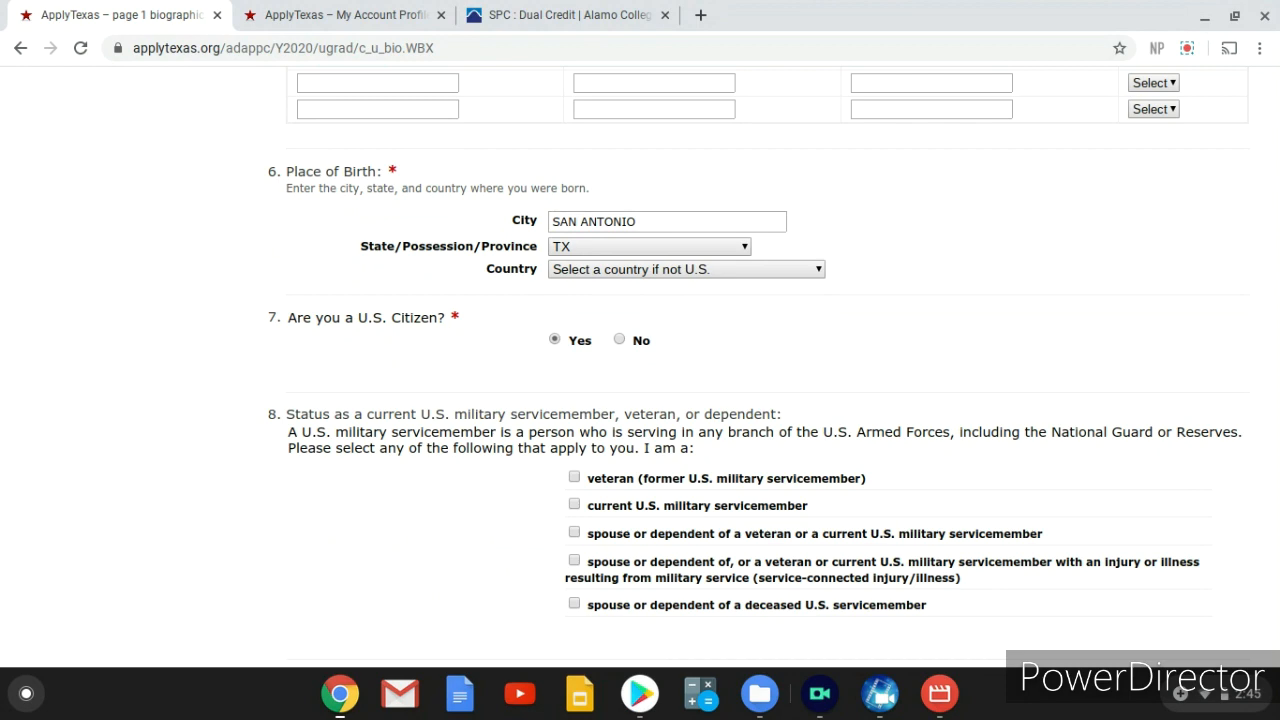
scroll(640, 367, down, 6)
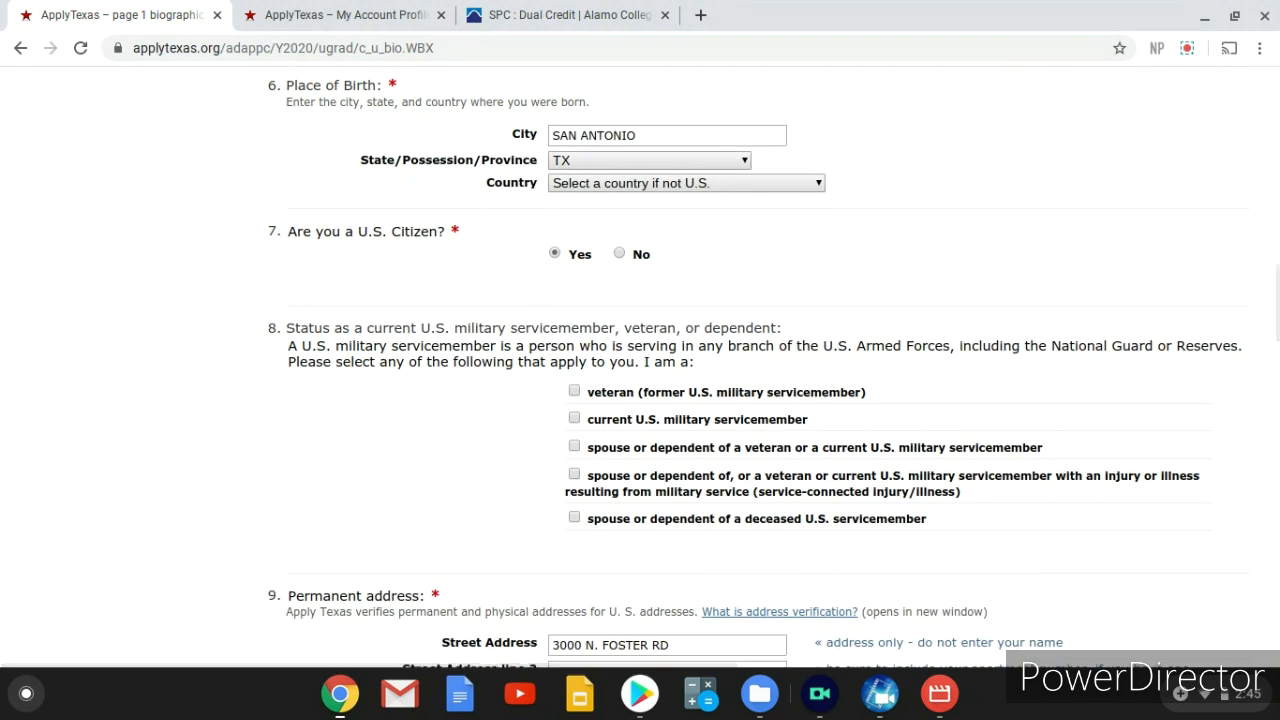
scroll(100, 524, down, 5)
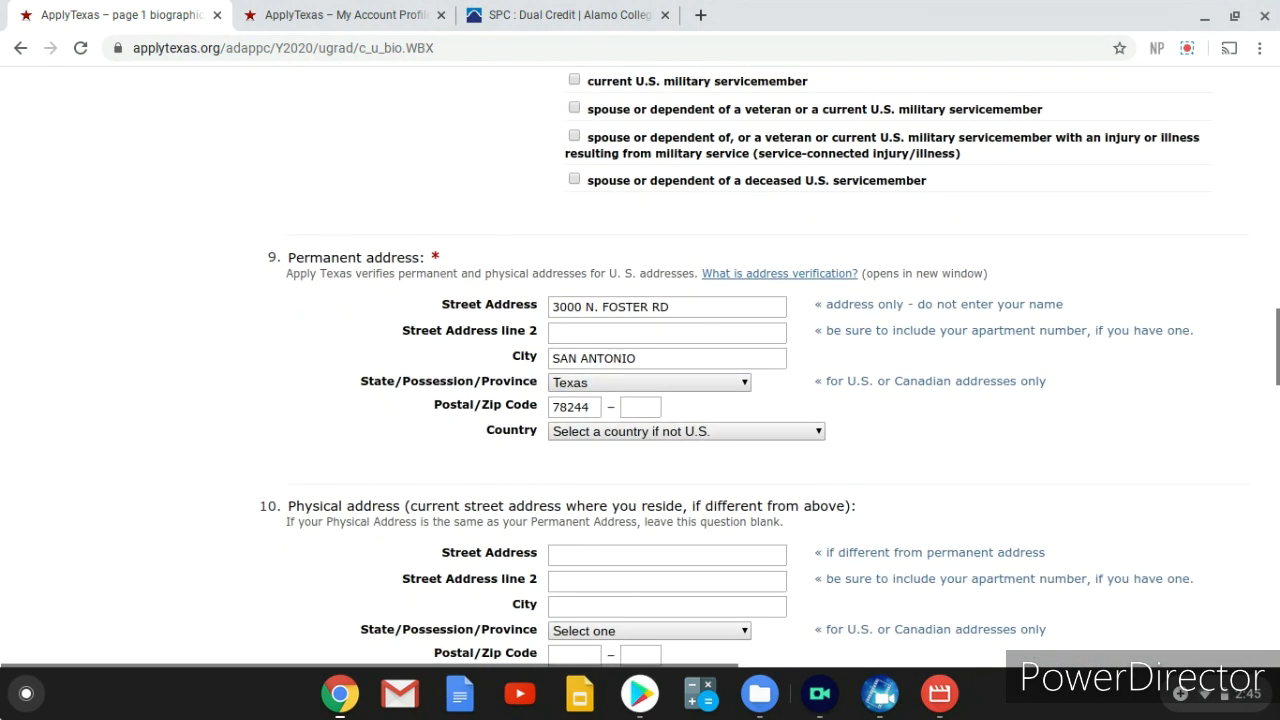
scroll(100, 524, down, 15)
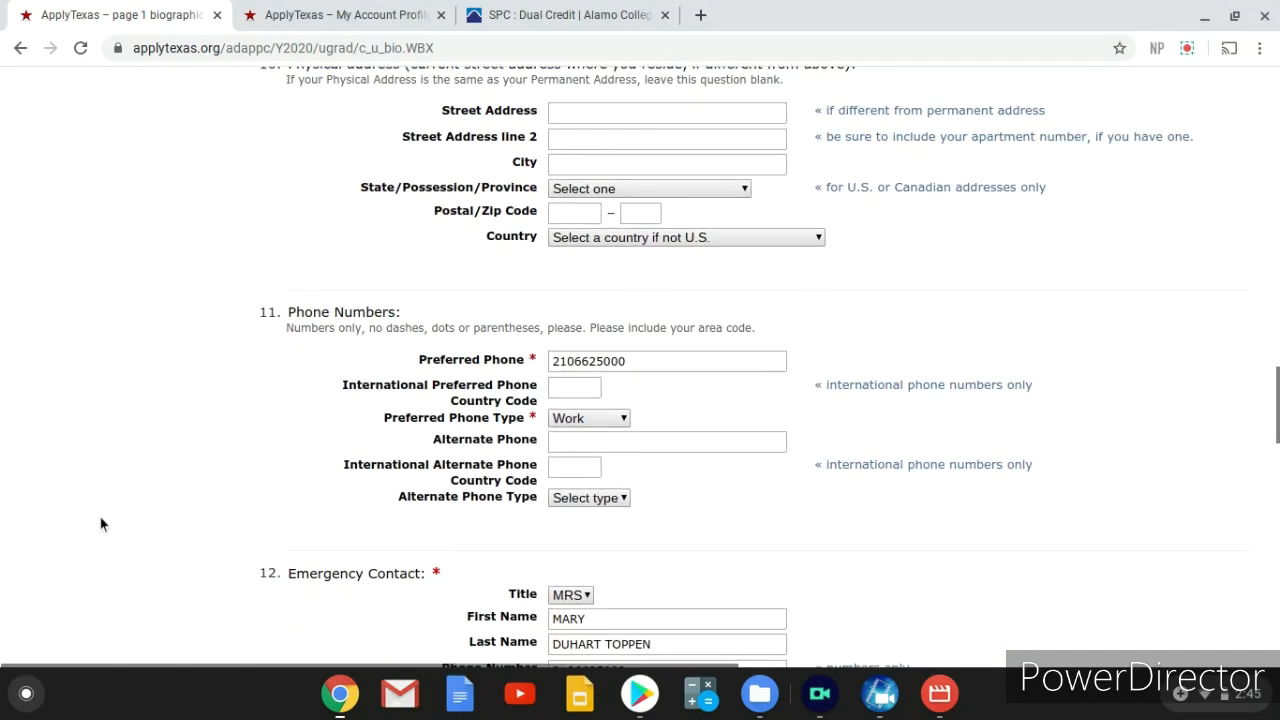
scroll(229, 383, down, 10)
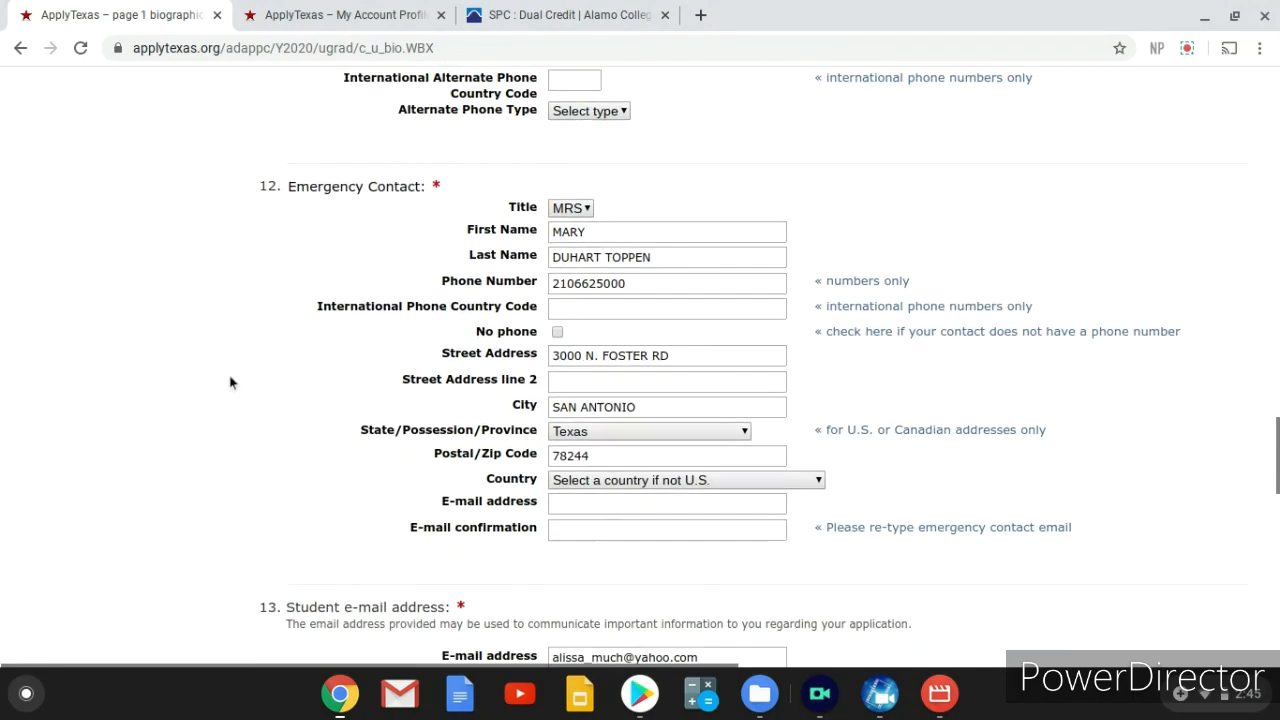
scroll(229, 383, down, 12)
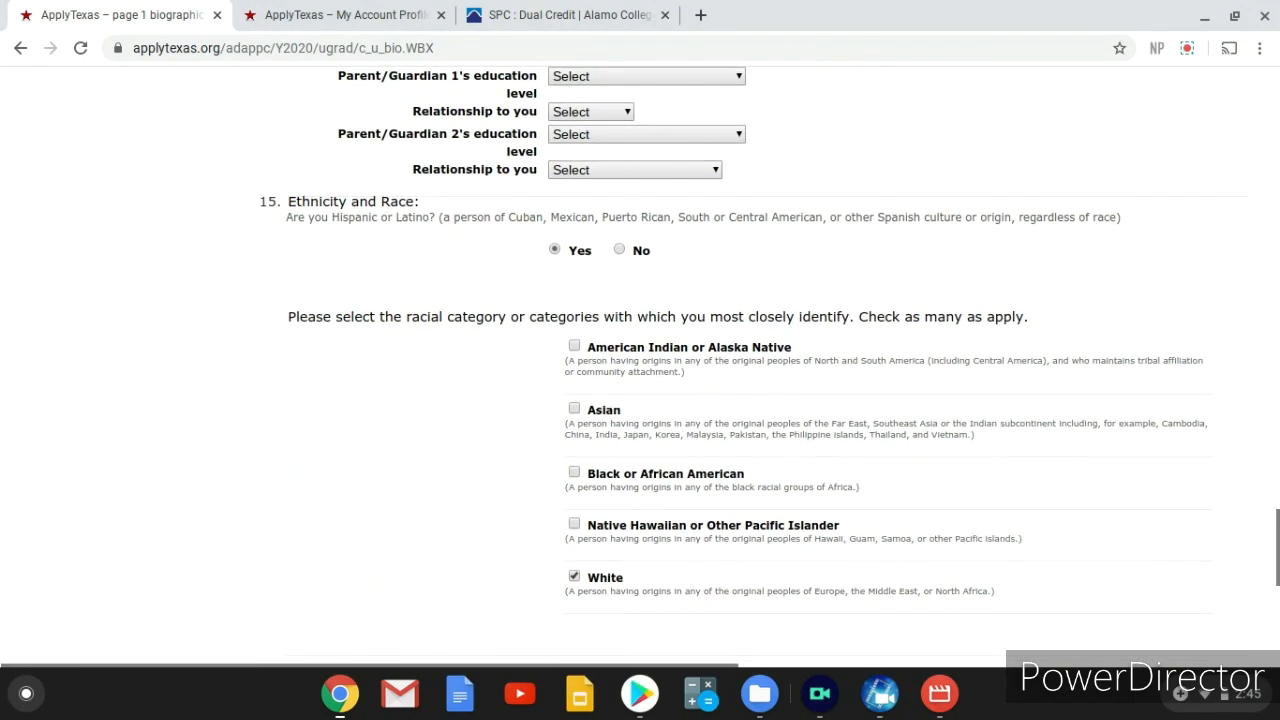
scroll(535, 163, up, 5)
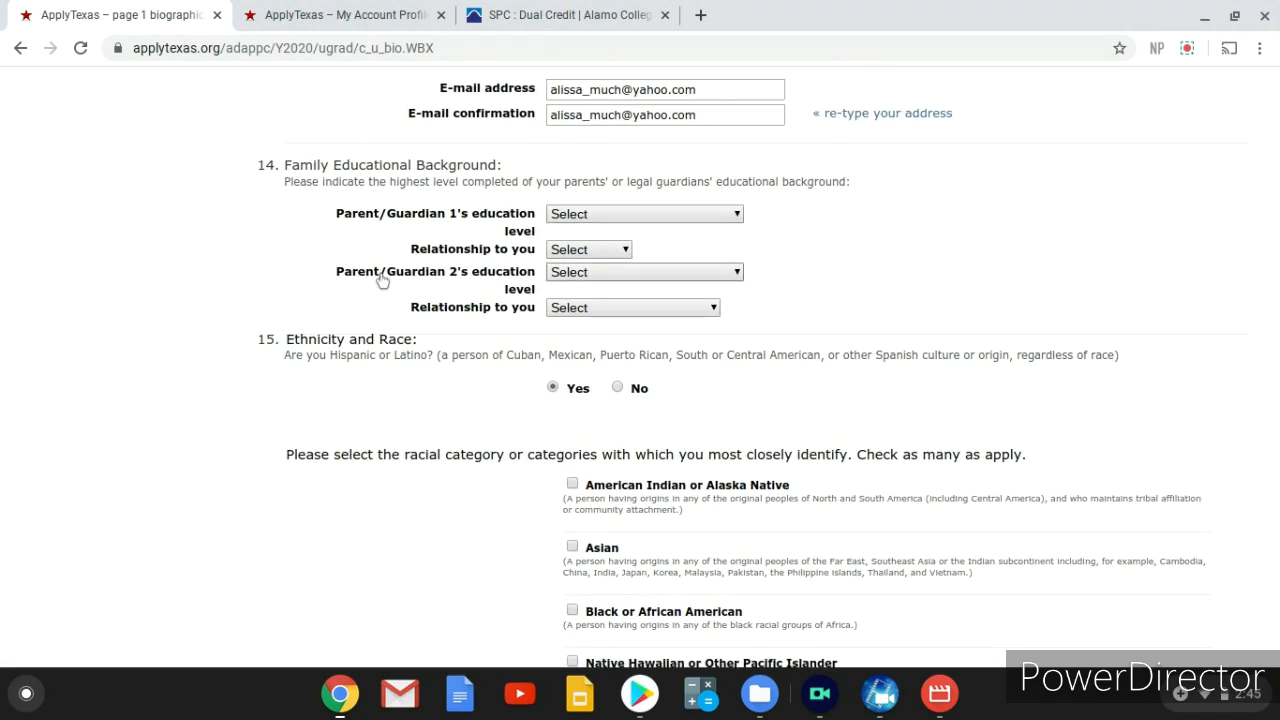
scroll(337, 283, down, 3)
scroll(335, 283, down, 8)
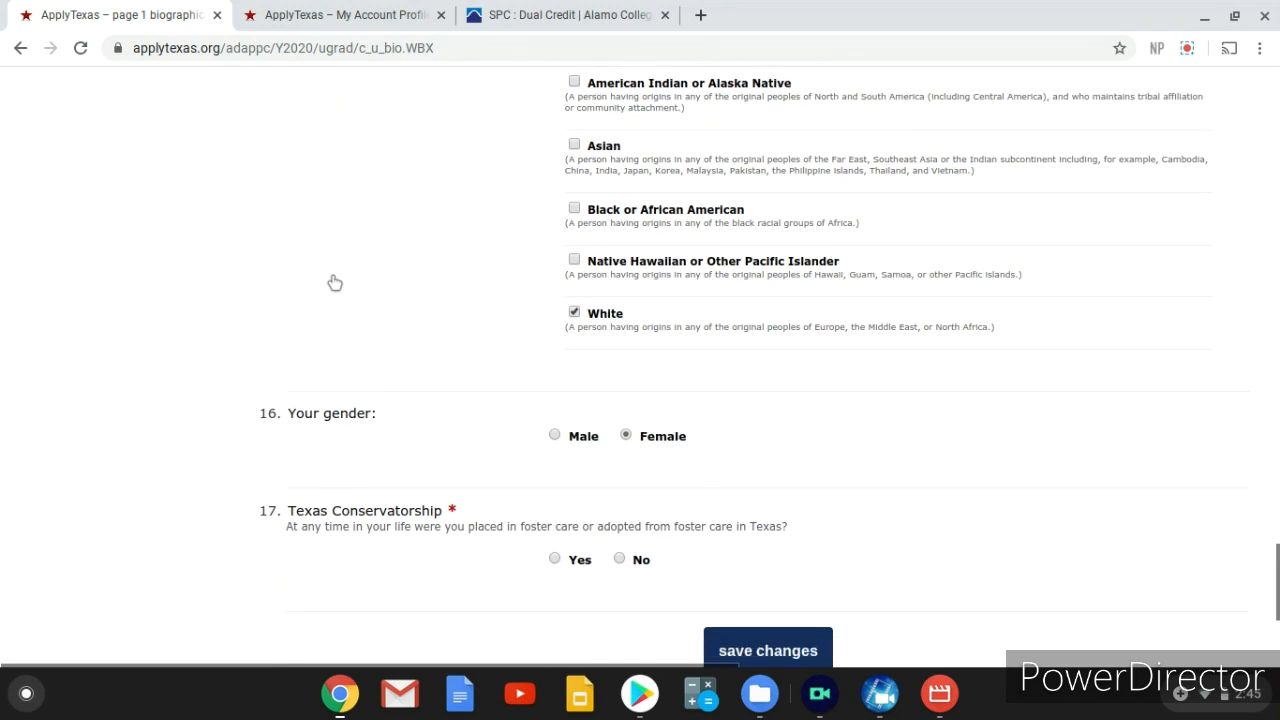
scroll(186, 297, down, 1)
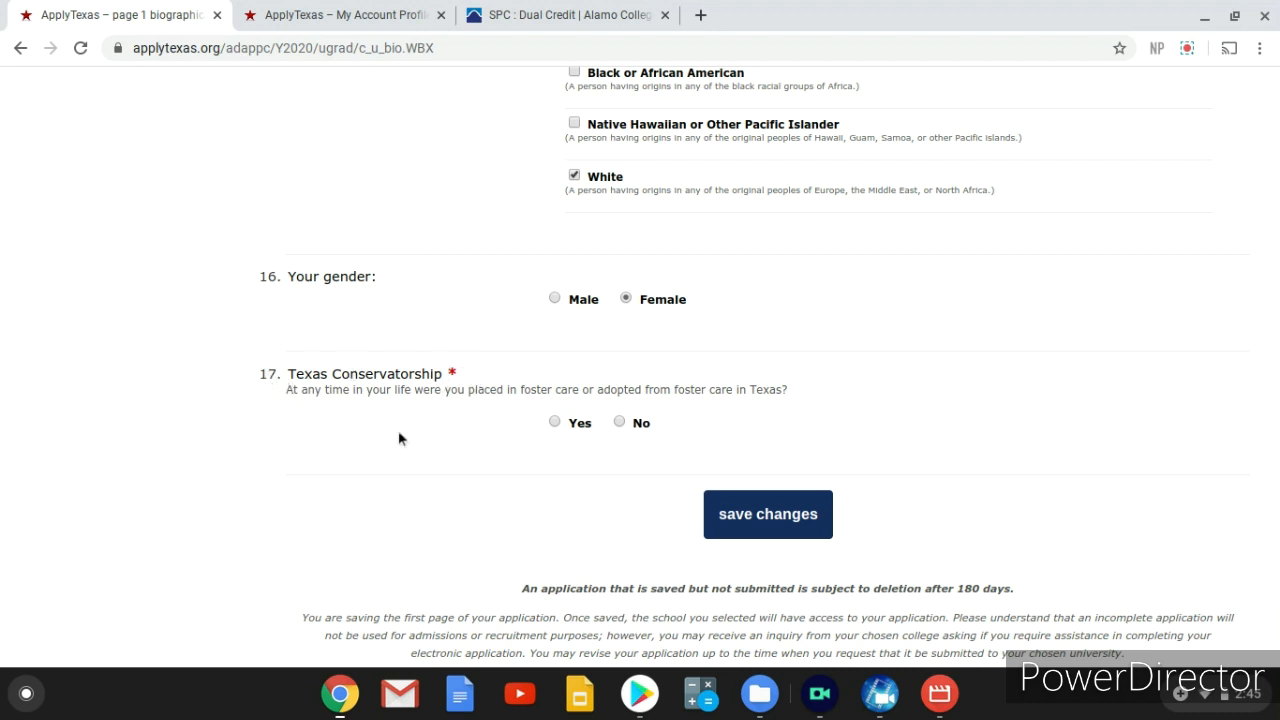
- Answer No to the Texas Conservatorship question and save the biographical information page
scroll(398, 437, down, 2)
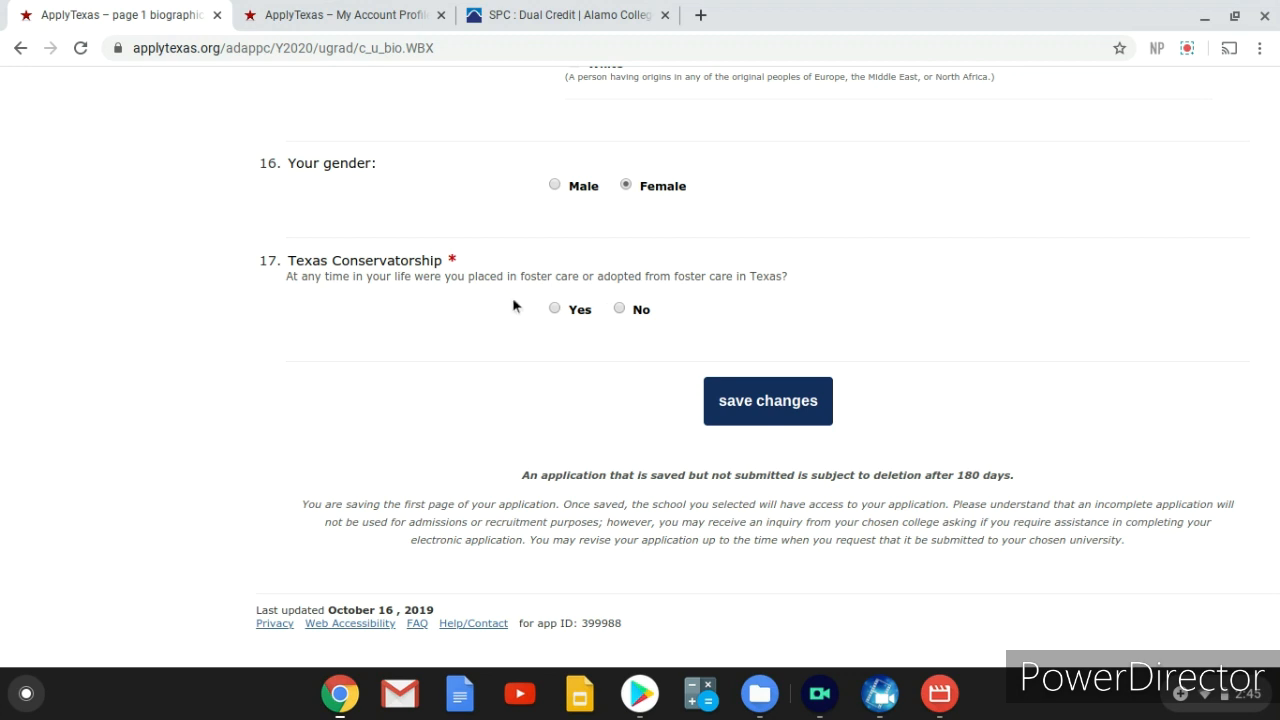
click(619, 309)
click(766, 401)
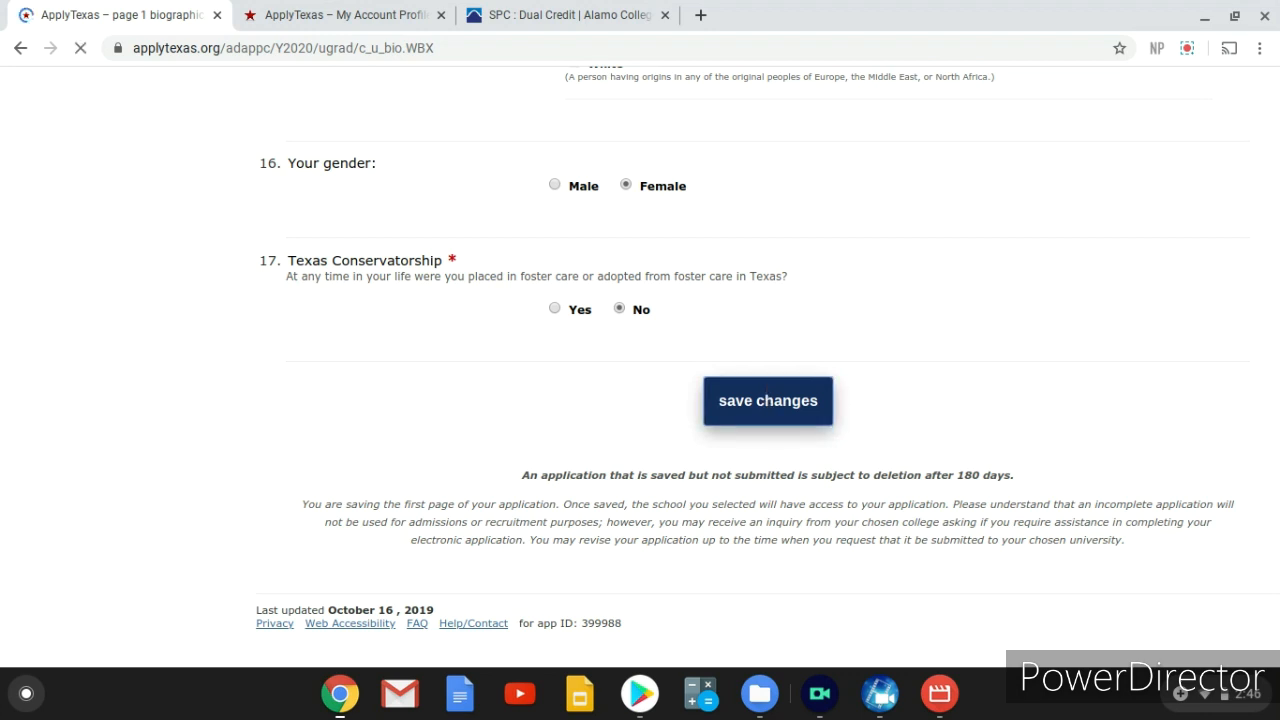
- Confirm that the name and birthdate have been saved correctly and save the page
scroll(503, 214, down, 5)
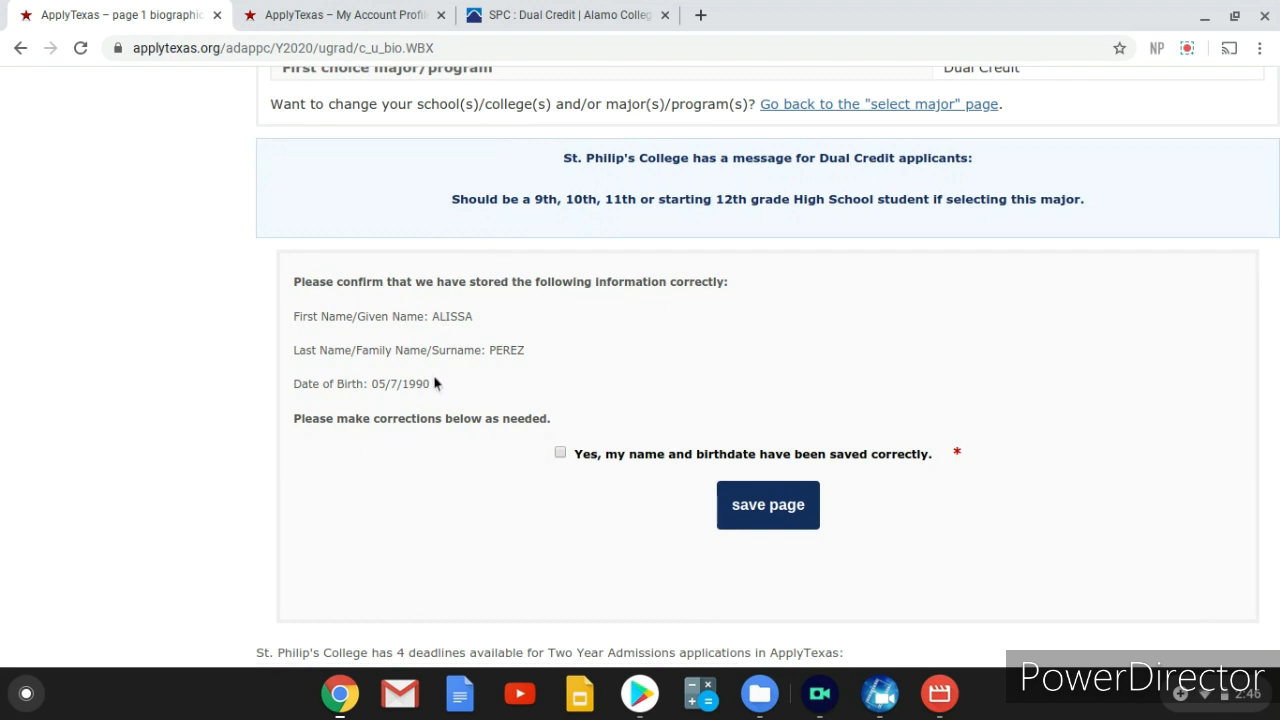
click(561, 452)
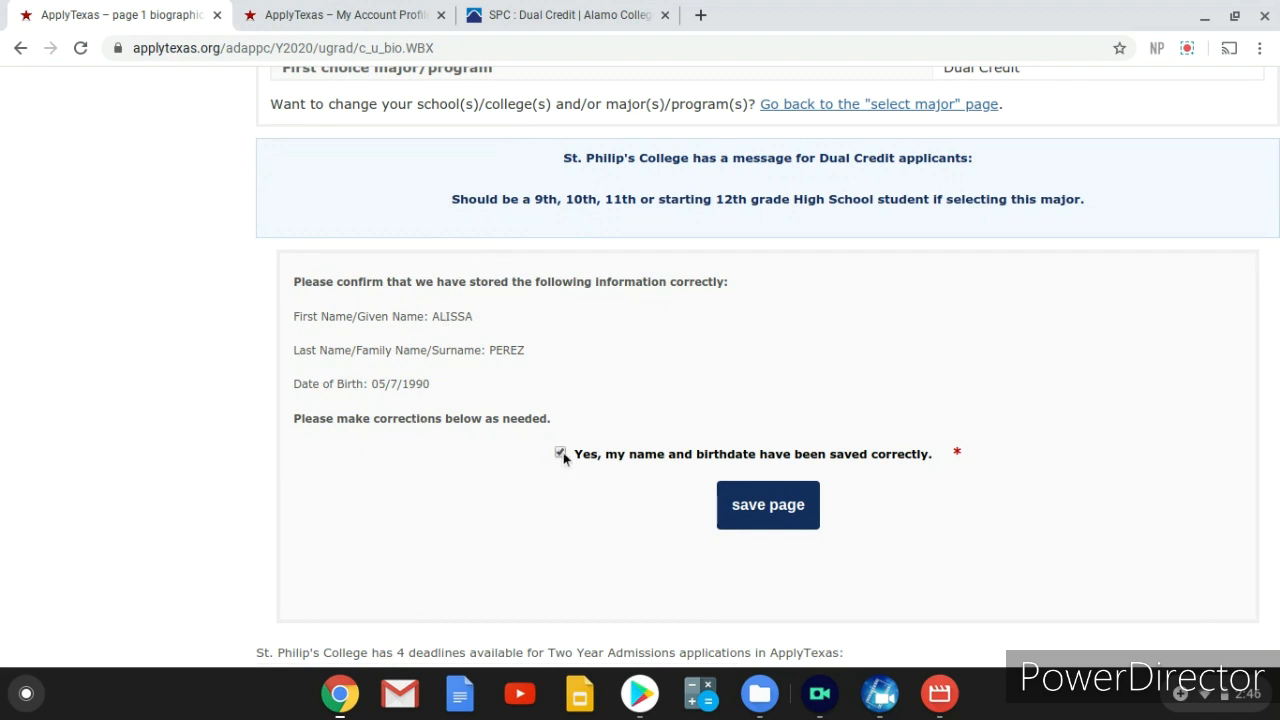
click(792, 508)
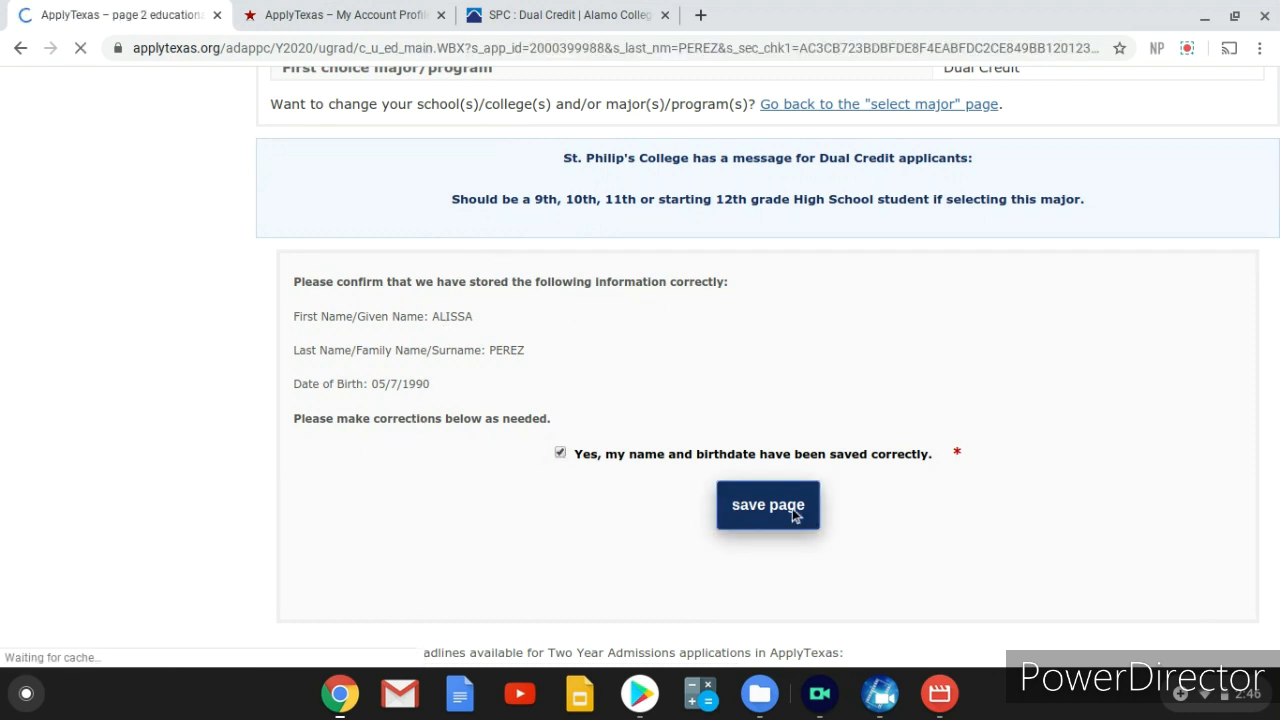
- Search for the high school "karen wagner" and choose KAREN WAGNER HIGH SCHOOL in San Antonio, TX as the graduating school
scroll(739, 354, down, 3)
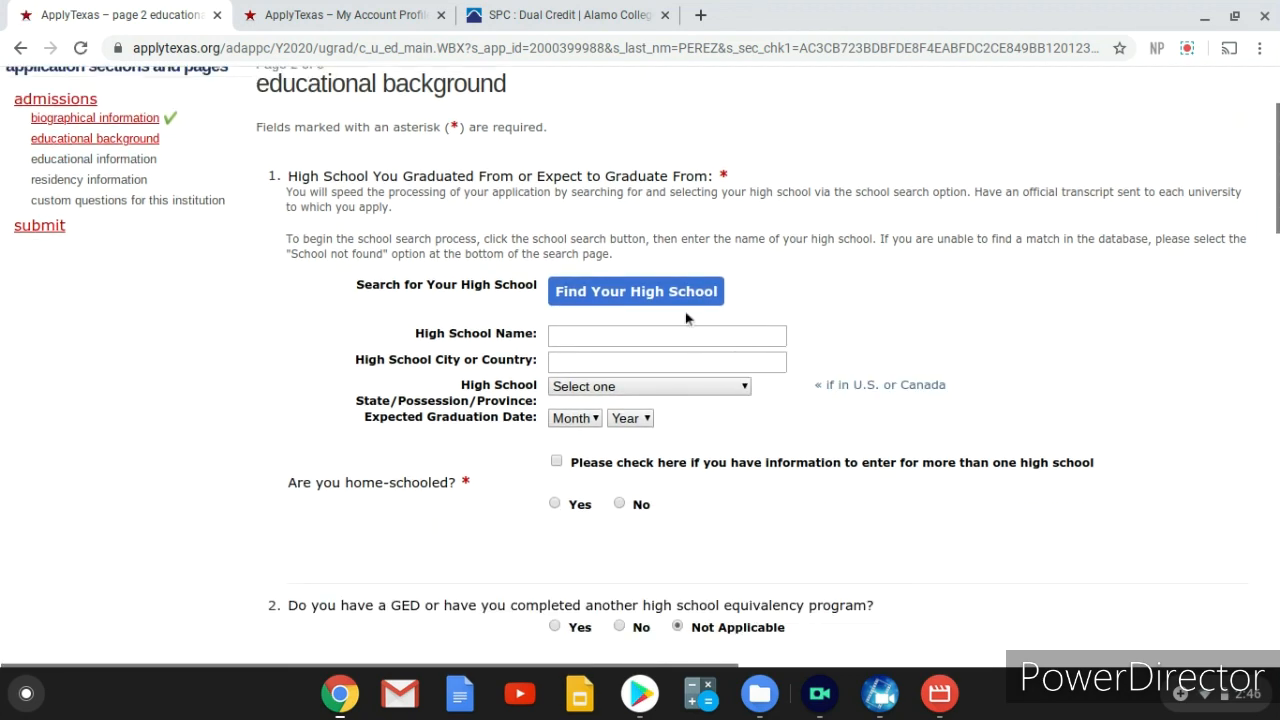
click(666, 291)
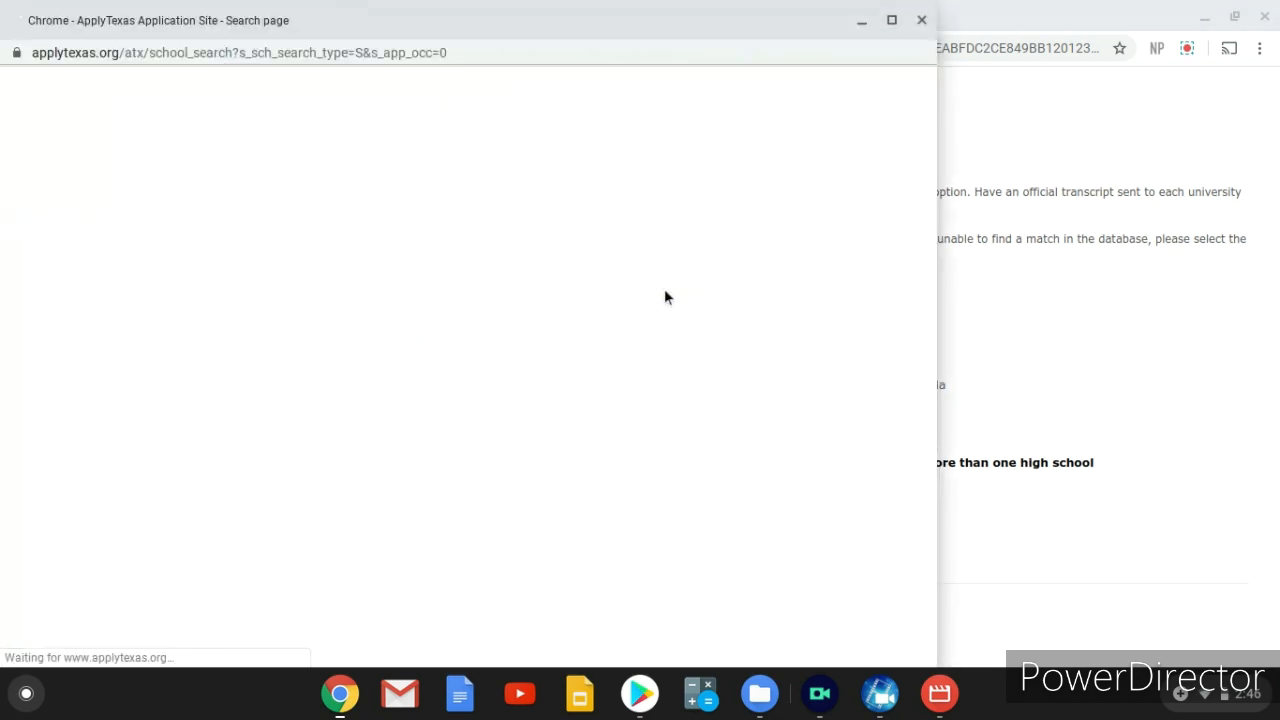
click(312, 340)
text(k)
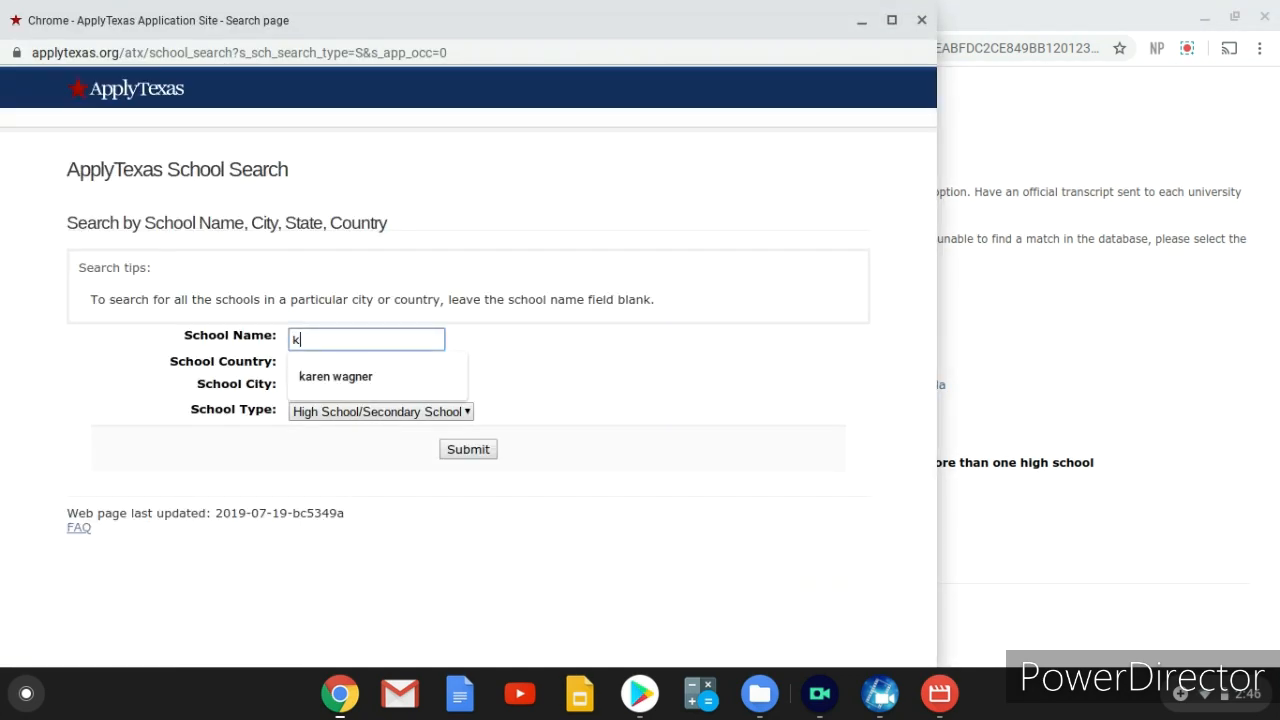
text(aren wagner)
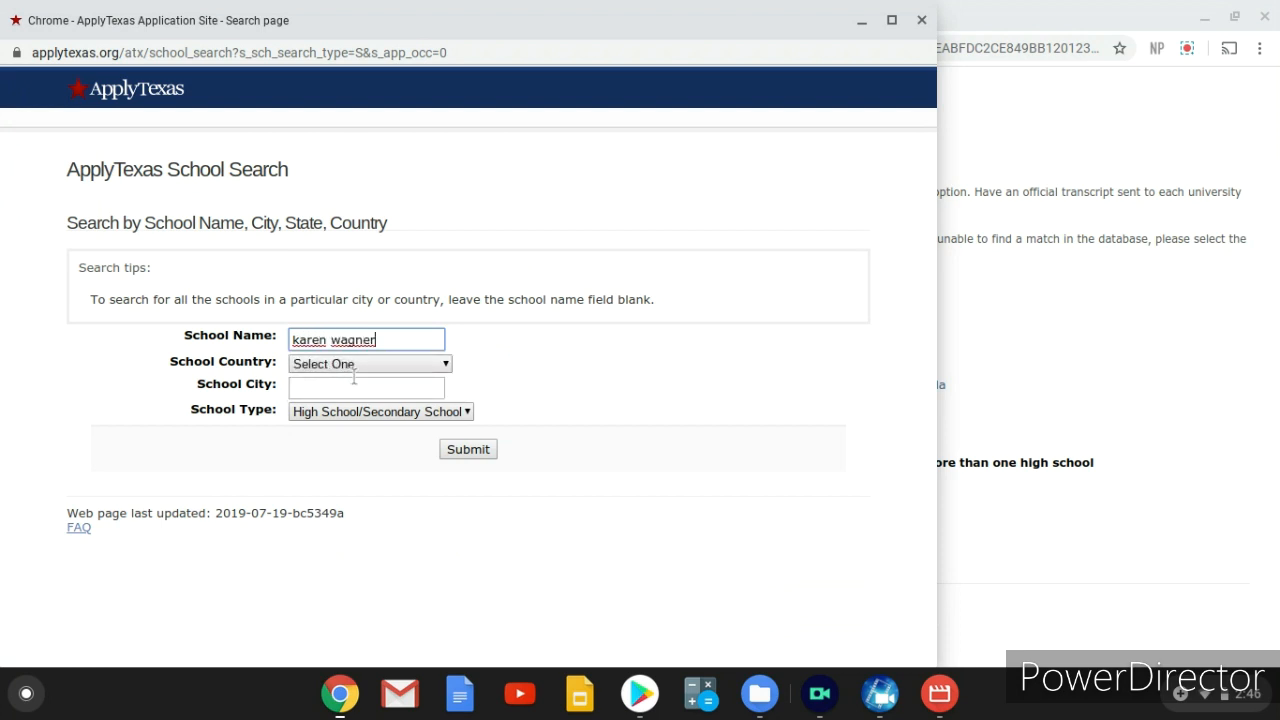
click(471, 449)
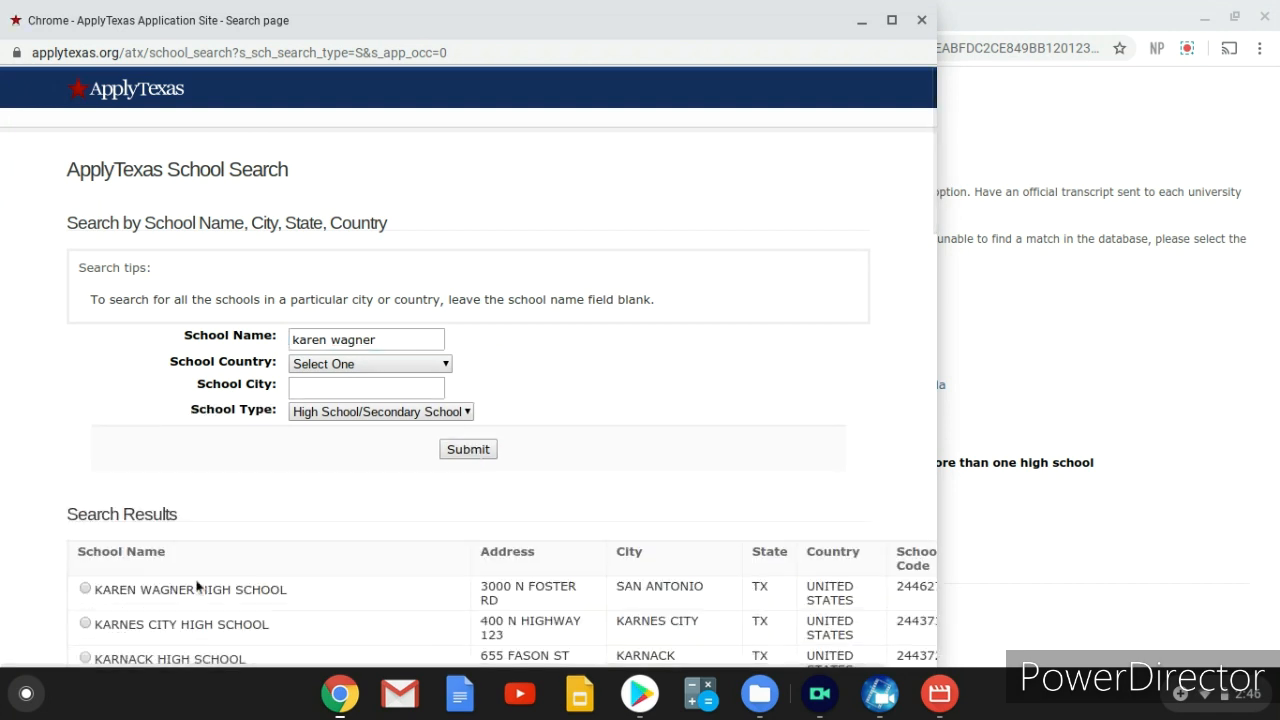
click(85, 590)
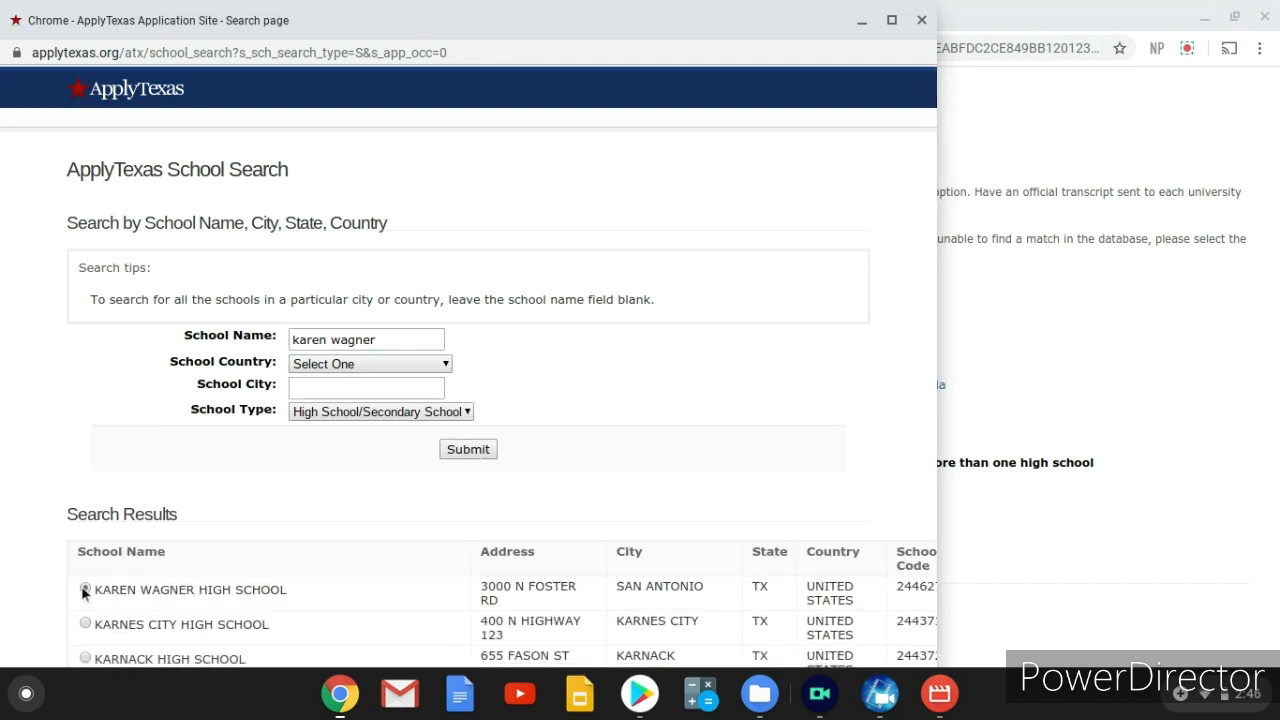
scroll(620, 310, down, 1)
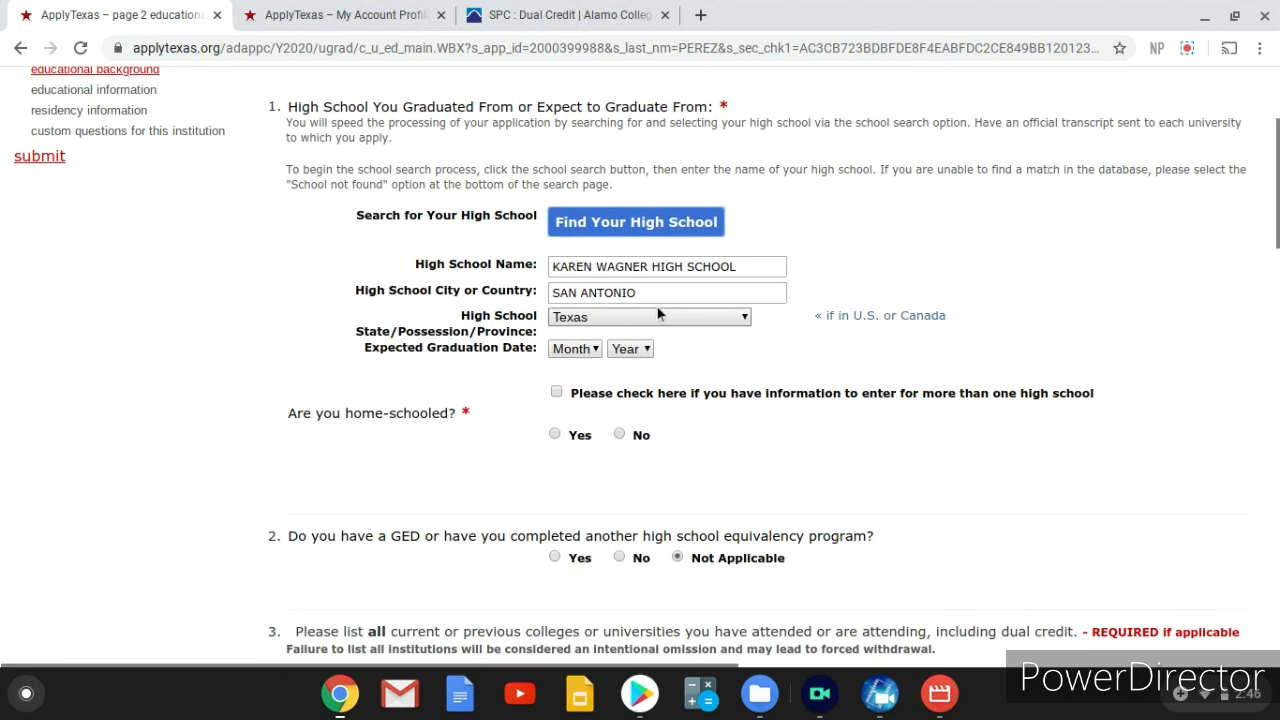
- Set the expected high school graduation date to May 2021
click(574, 347)
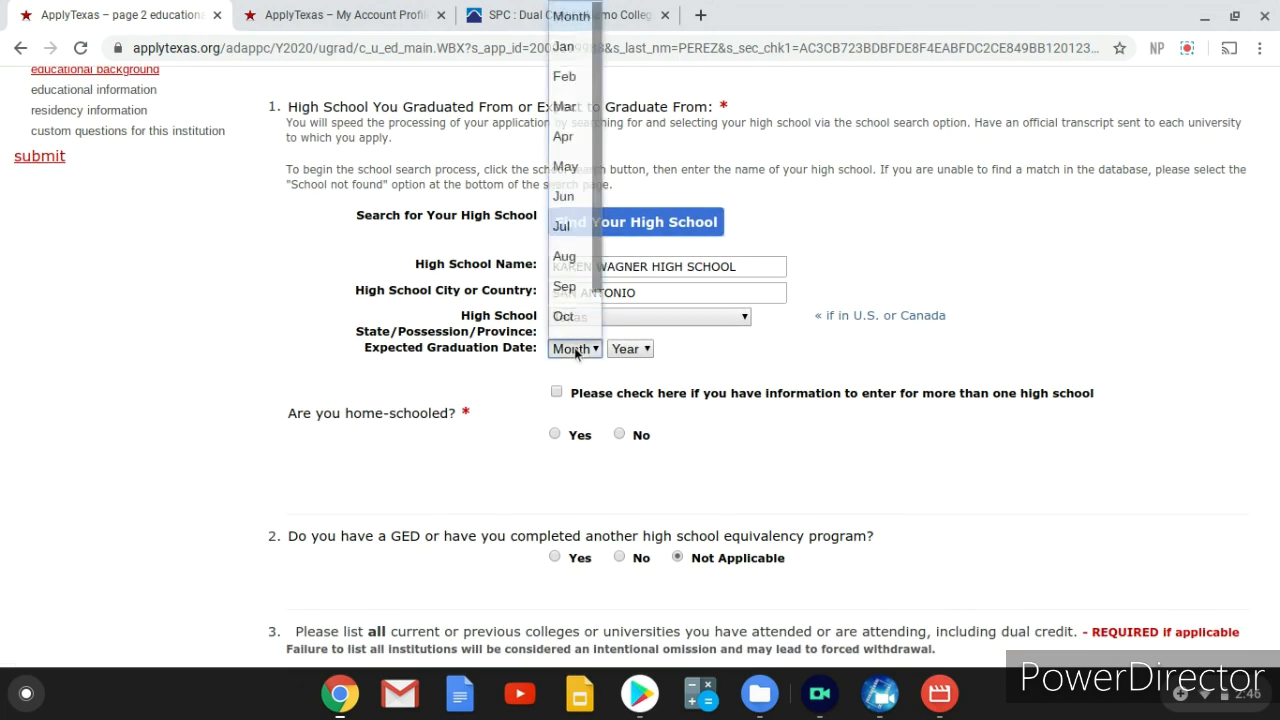
click(565, 163)
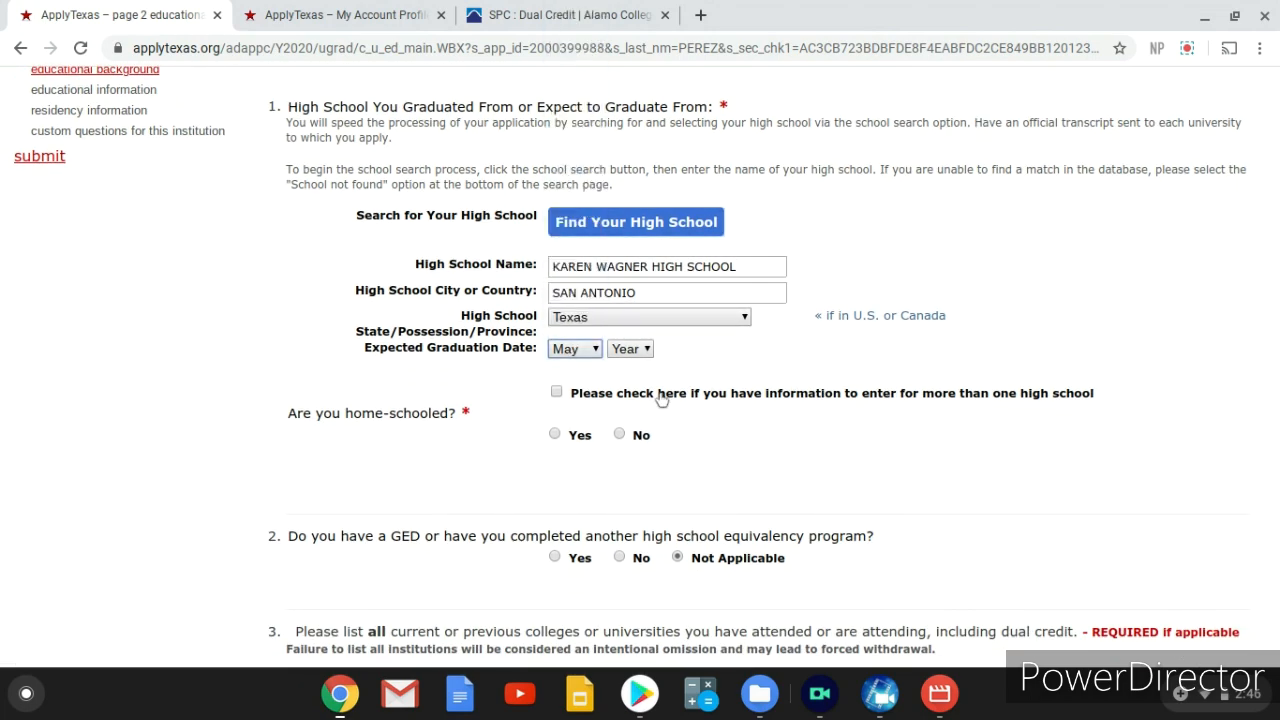
click(630, 349)
click(621, 155)
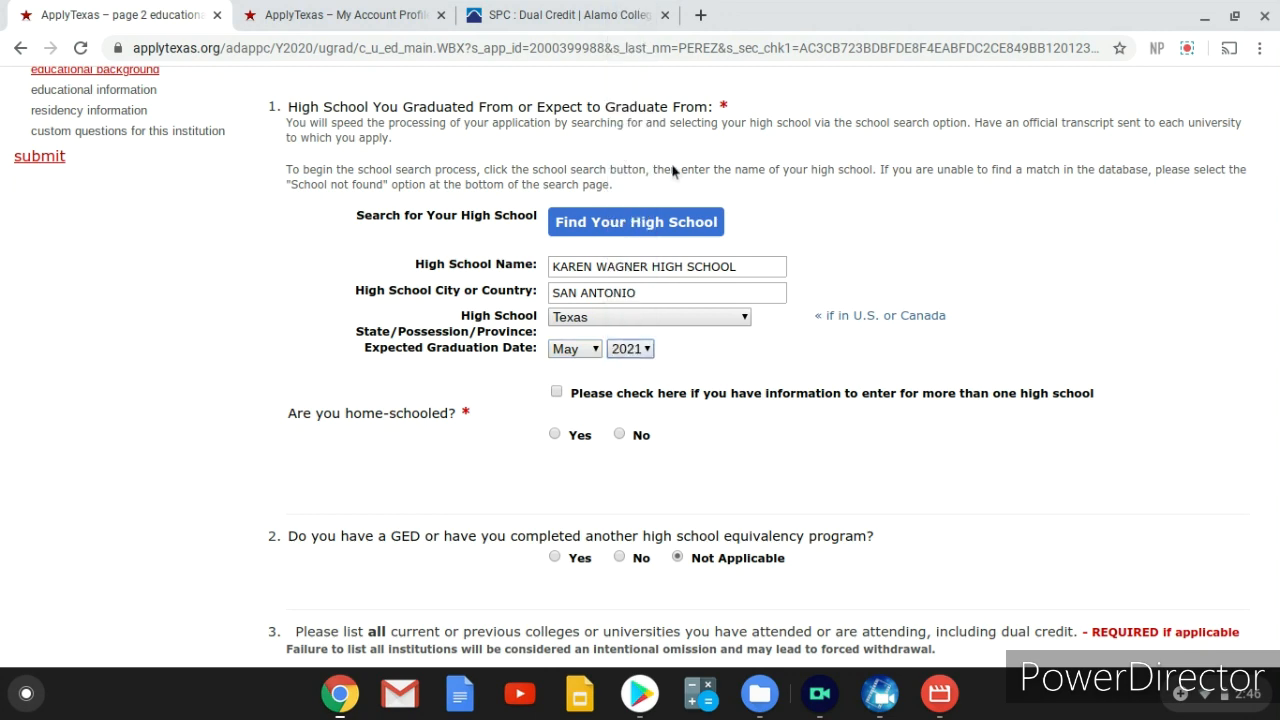
- Answer No to being home-schooled and save the educational background page, leaving the previous college and suspension questions blank
scroll(1127, 295, down, 1)
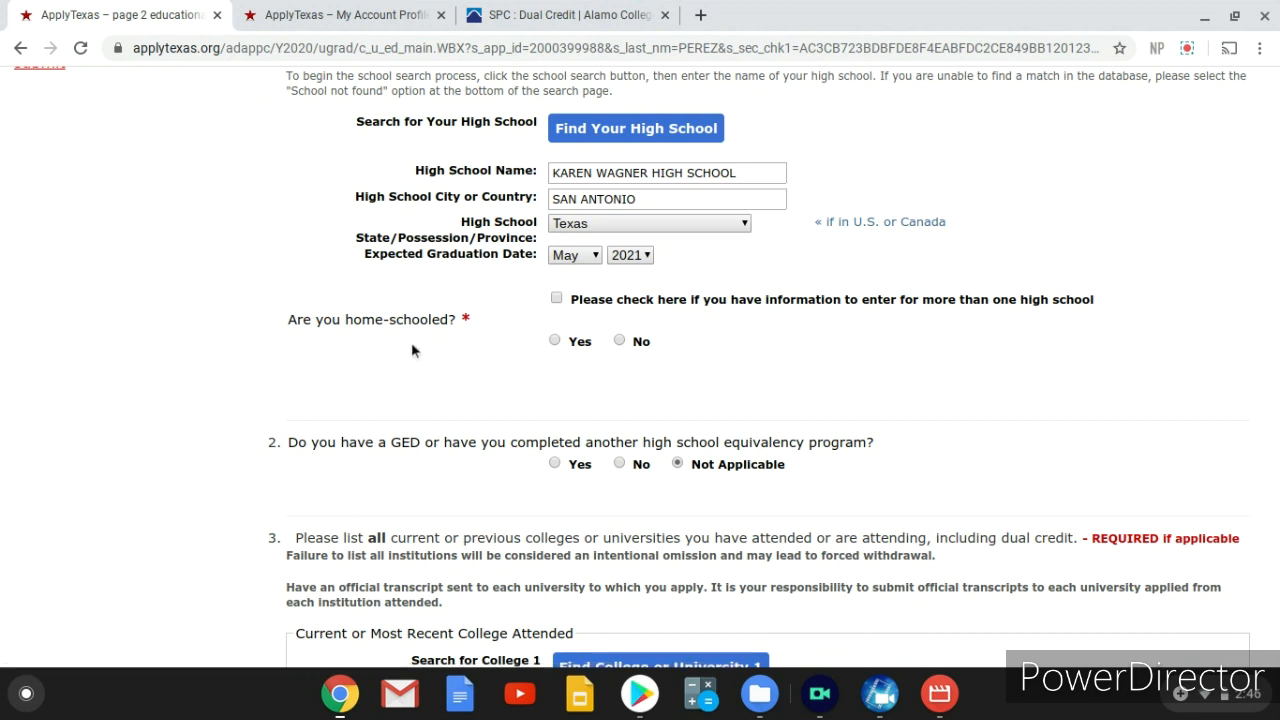
click(619, 341)
scroll(682, 360, down, 3)
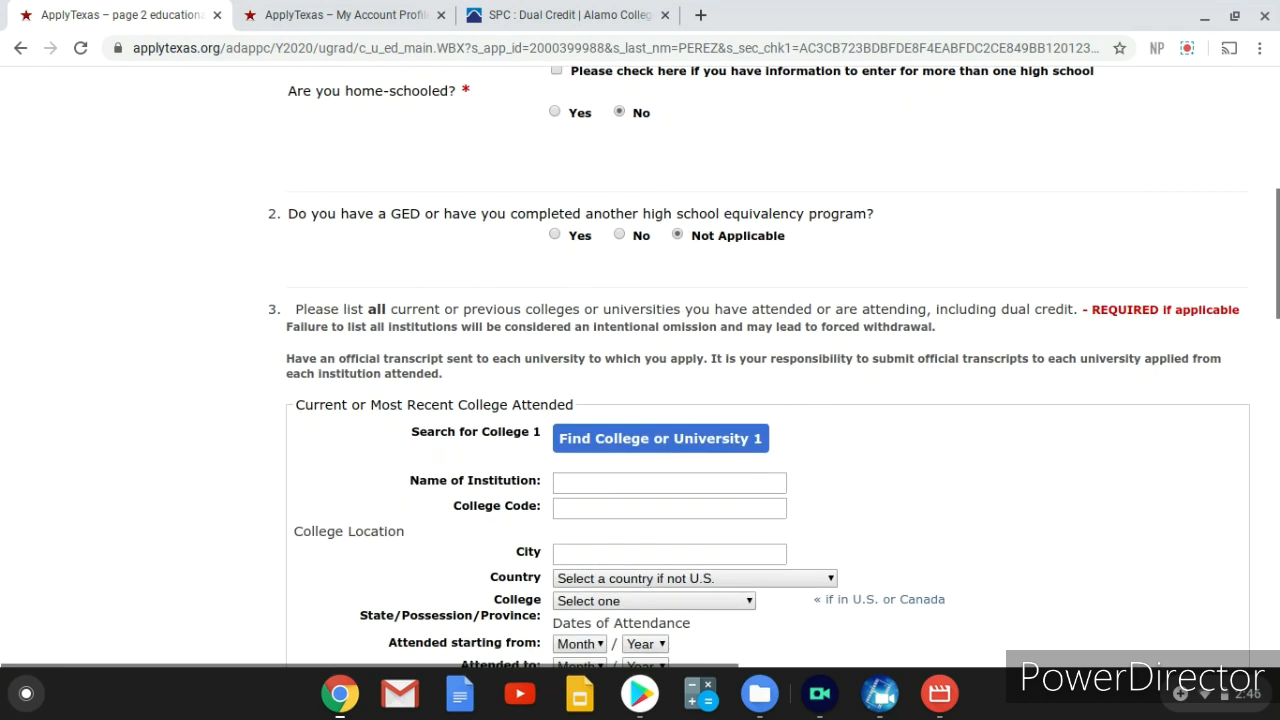
scroll(733, 279, down, 7)
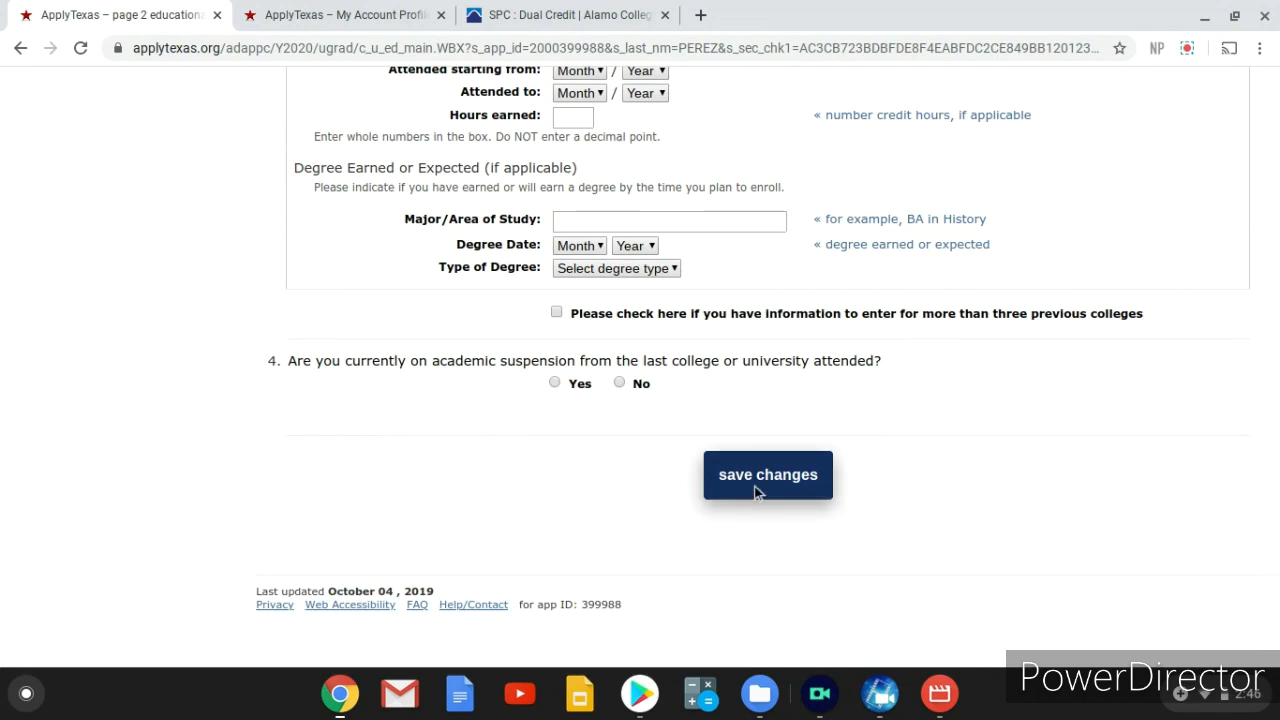
click(757, 489)
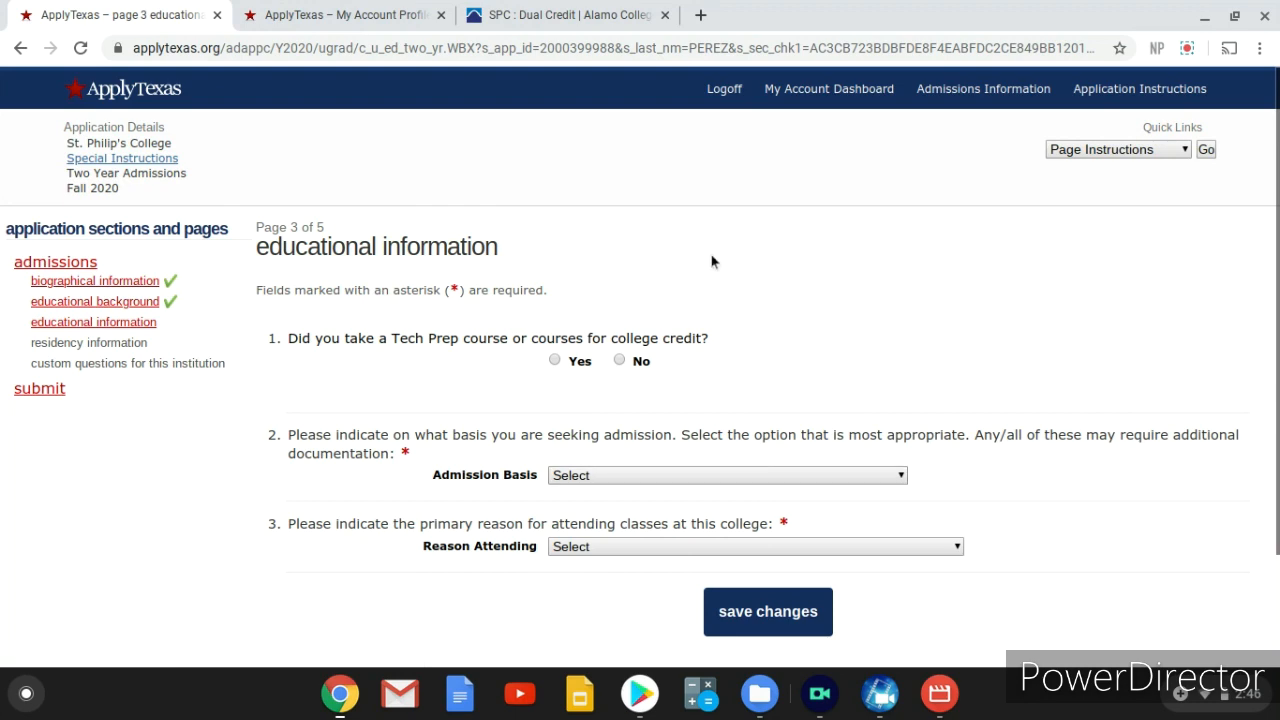
- Answer No to the Tech Prep course question and set the admission basis to Dual Credit (receiving both high school and college credit)
scroll(709, 257, down, 2)
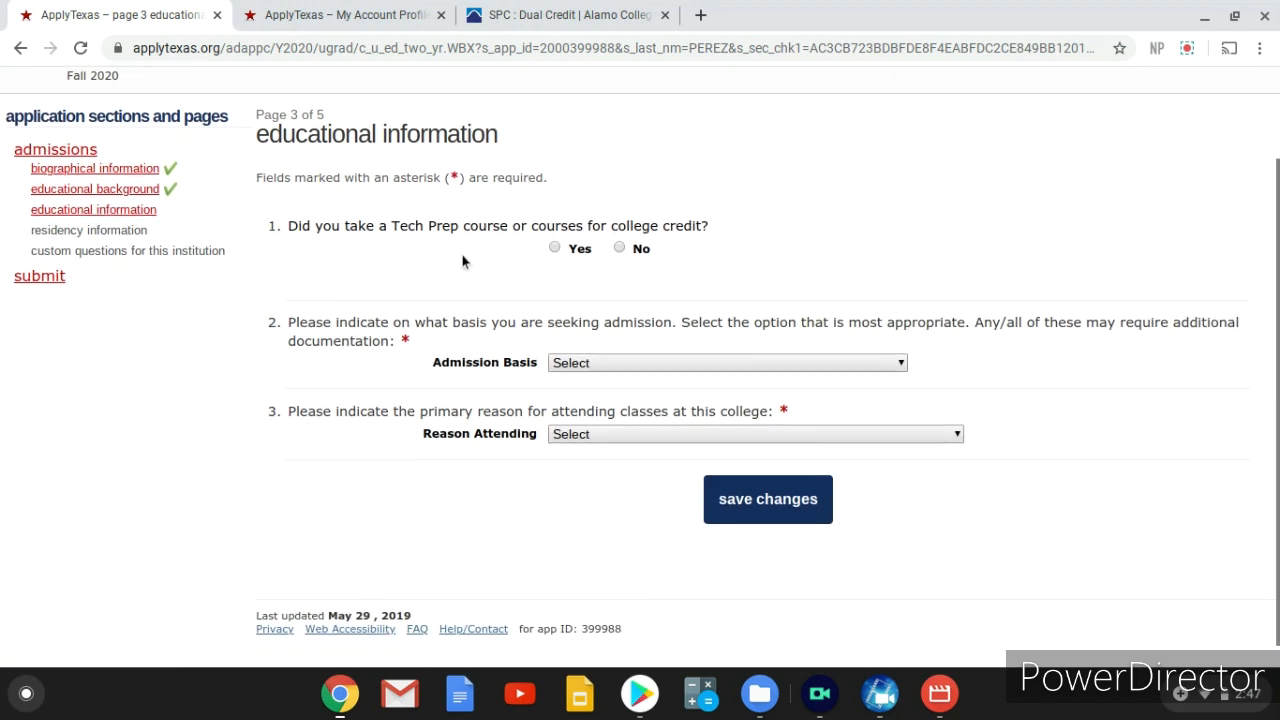
click(620, 249)
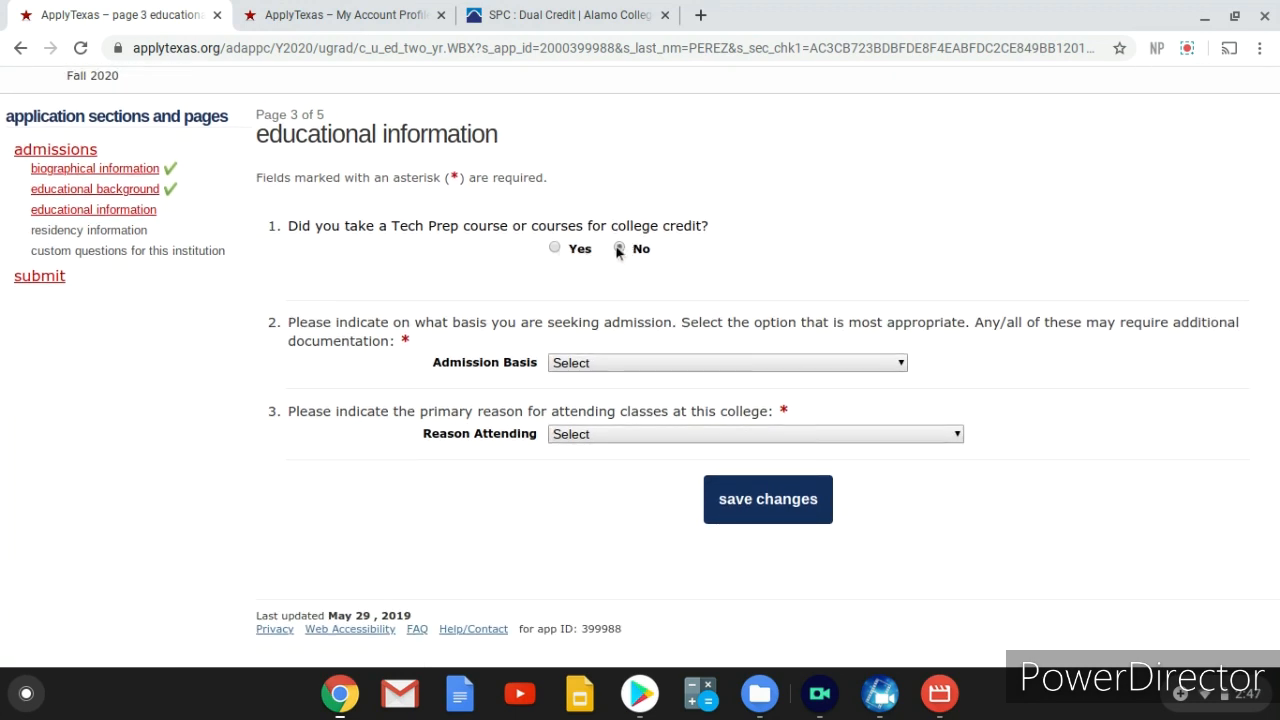
scroll(620, 252, down, 1)
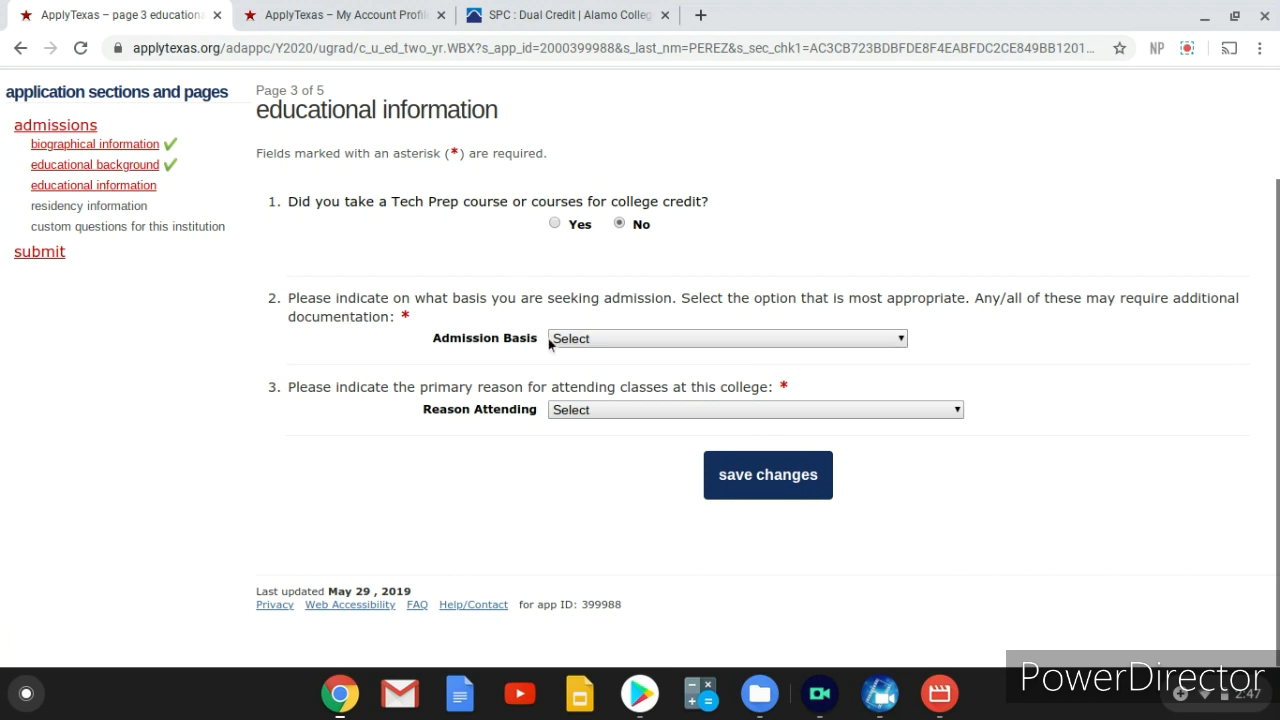
click(631, 340)
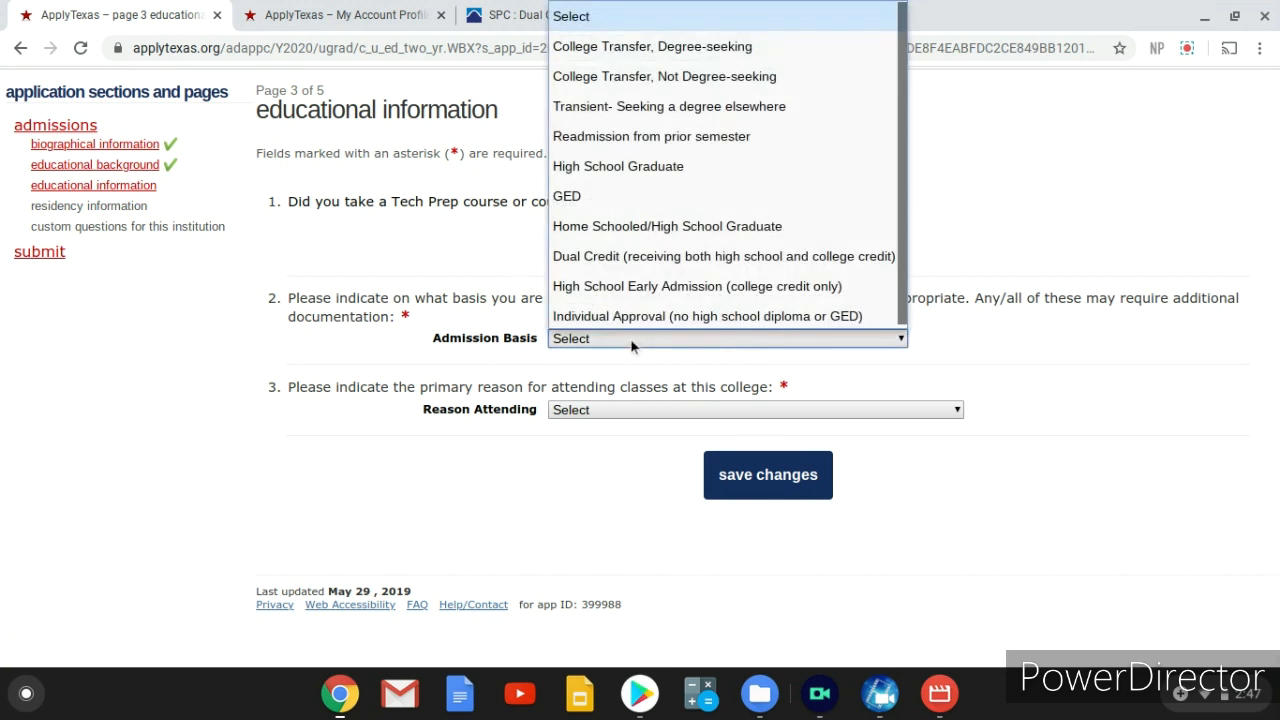
click(604, 255)
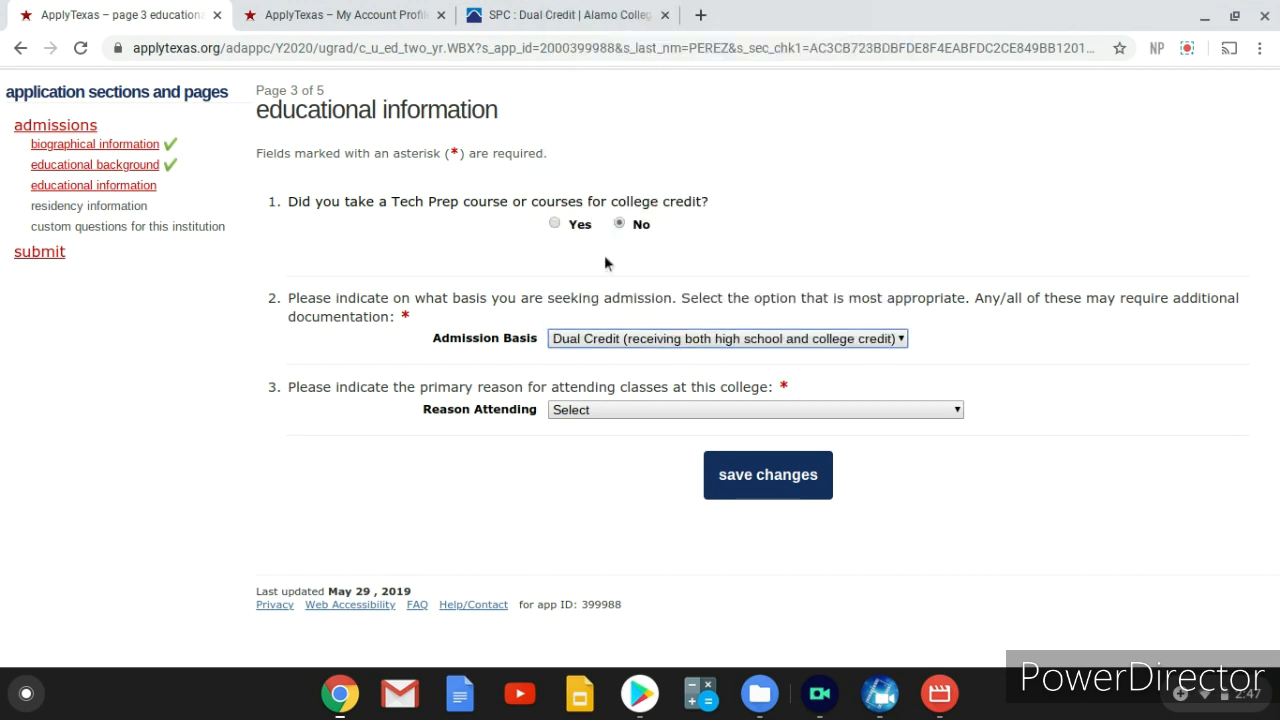
- Set the reason for attending to "Earn credits for transfer" and save the educational information page
click(623, 408)
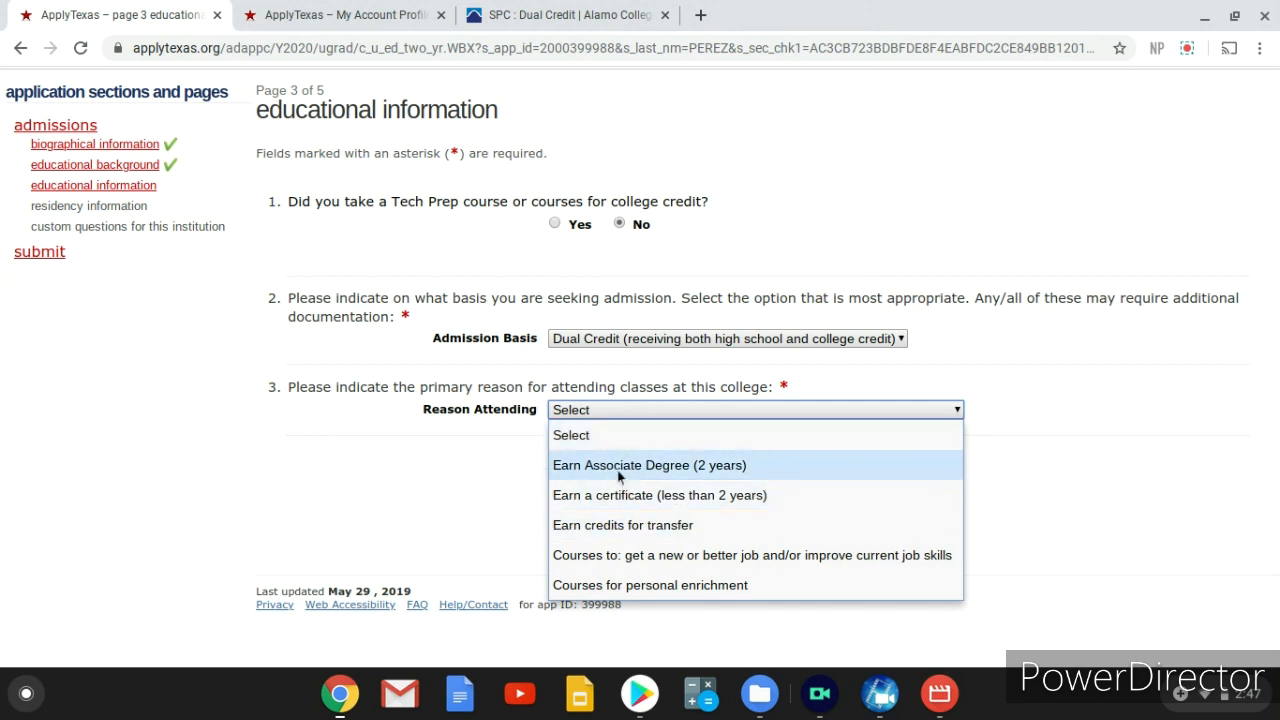
click(716, 526)
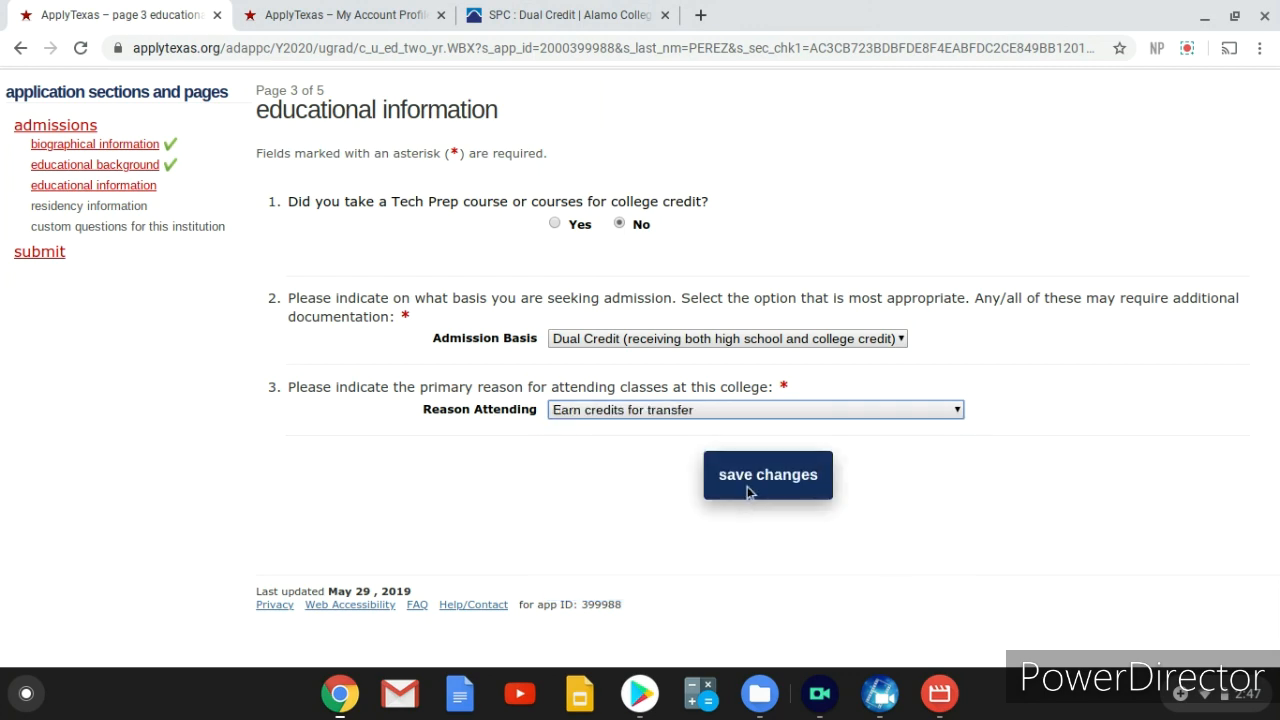
click(748, 484)
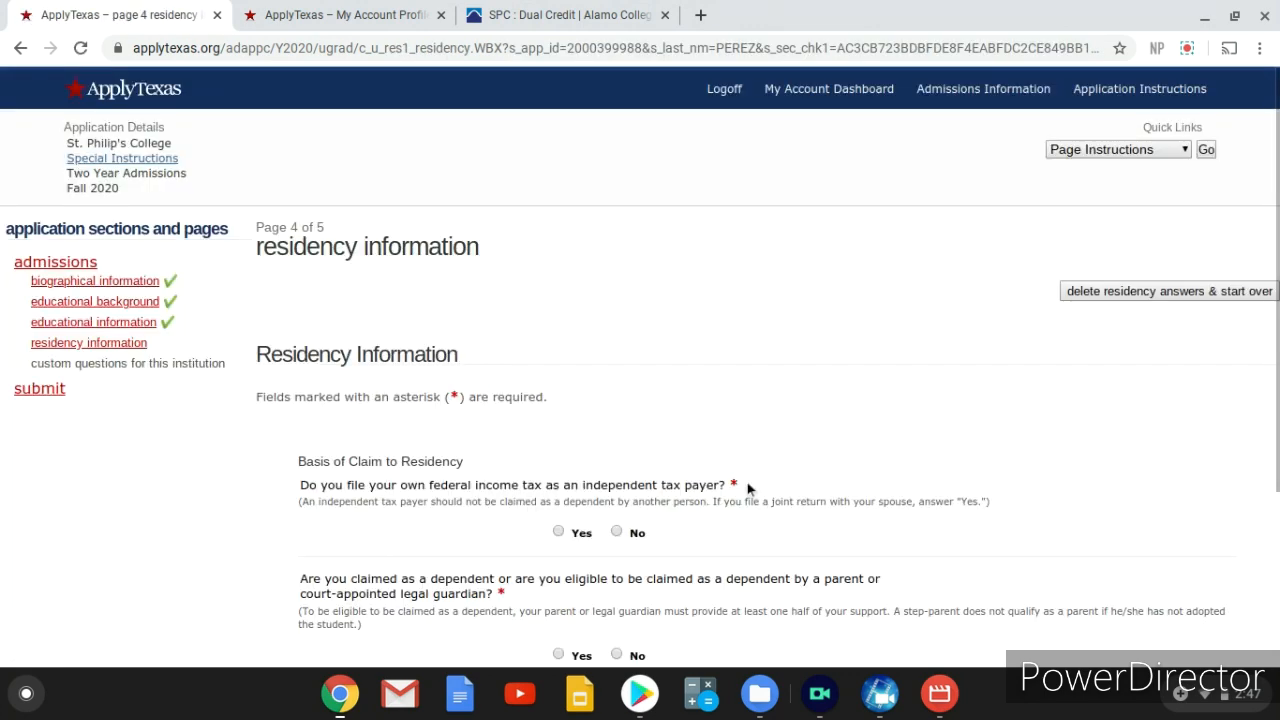
- Answer No to filing own income tax and Yes to being claimed as a dependent, and continue to the next residency questions
scroll(750, 488, down, 2)
scroll(662, 428, down, 1)
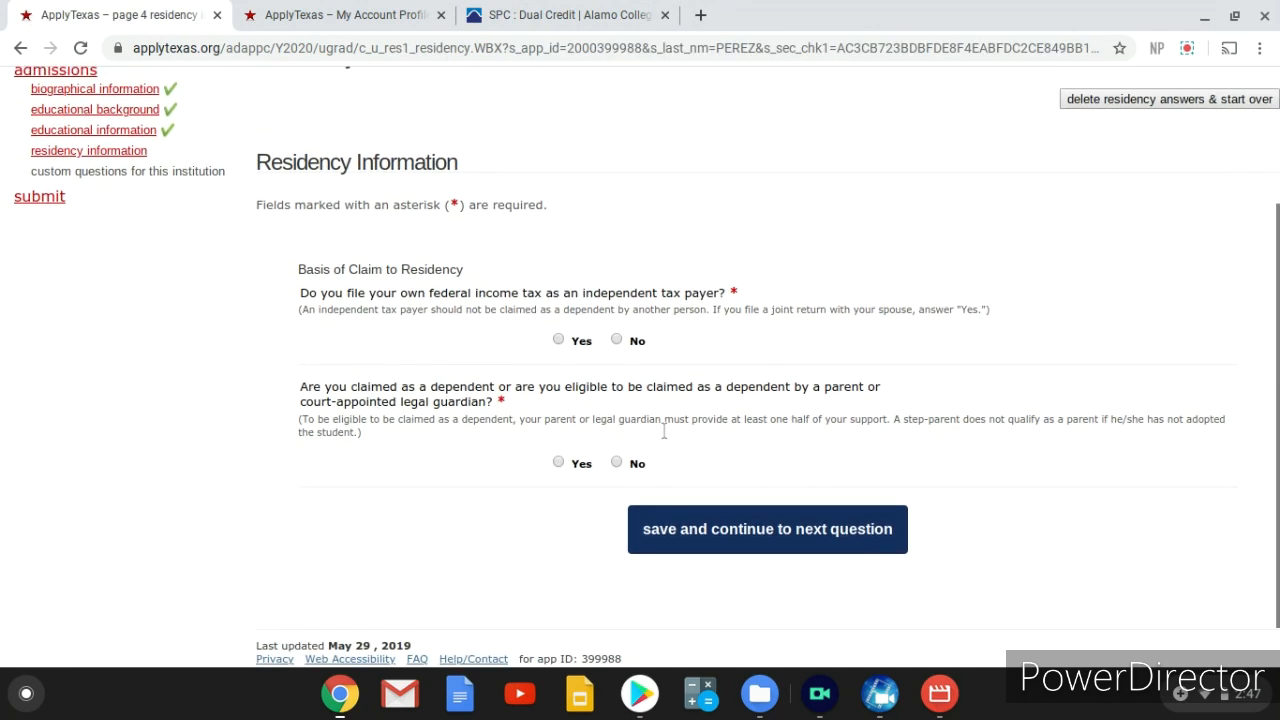
click(617, 349)
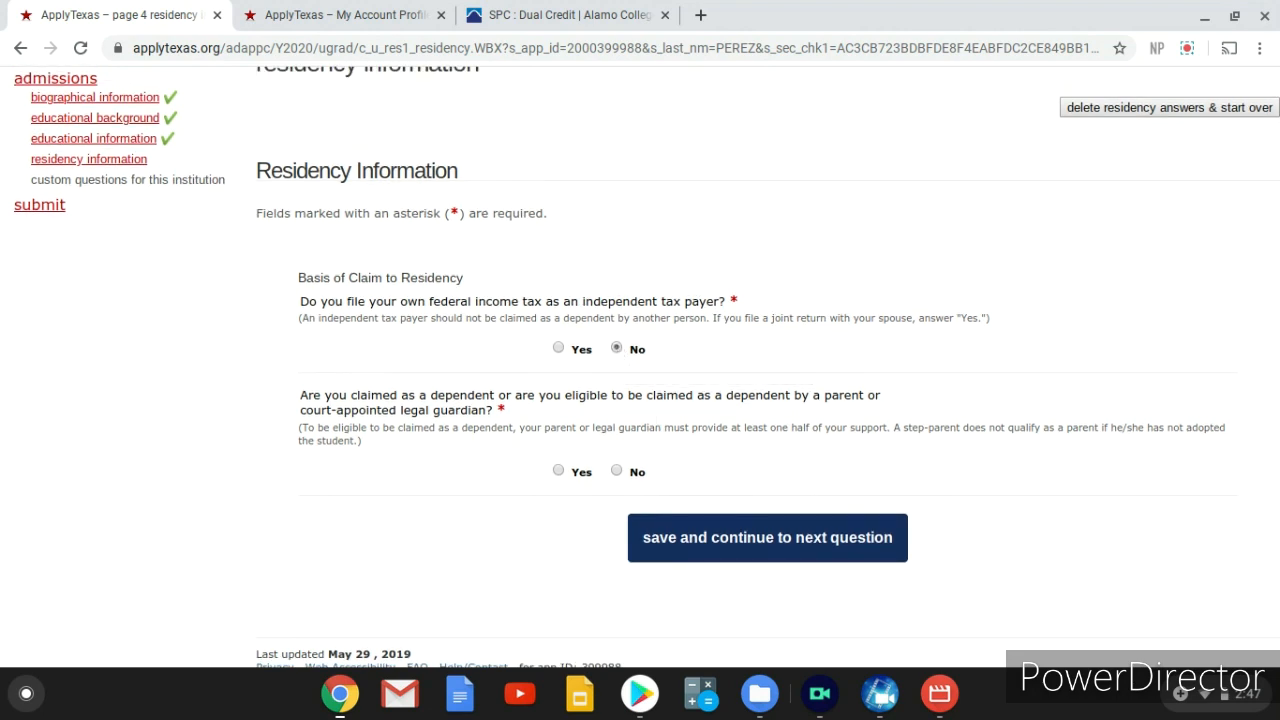
click(559, 471)
click(737, 537)
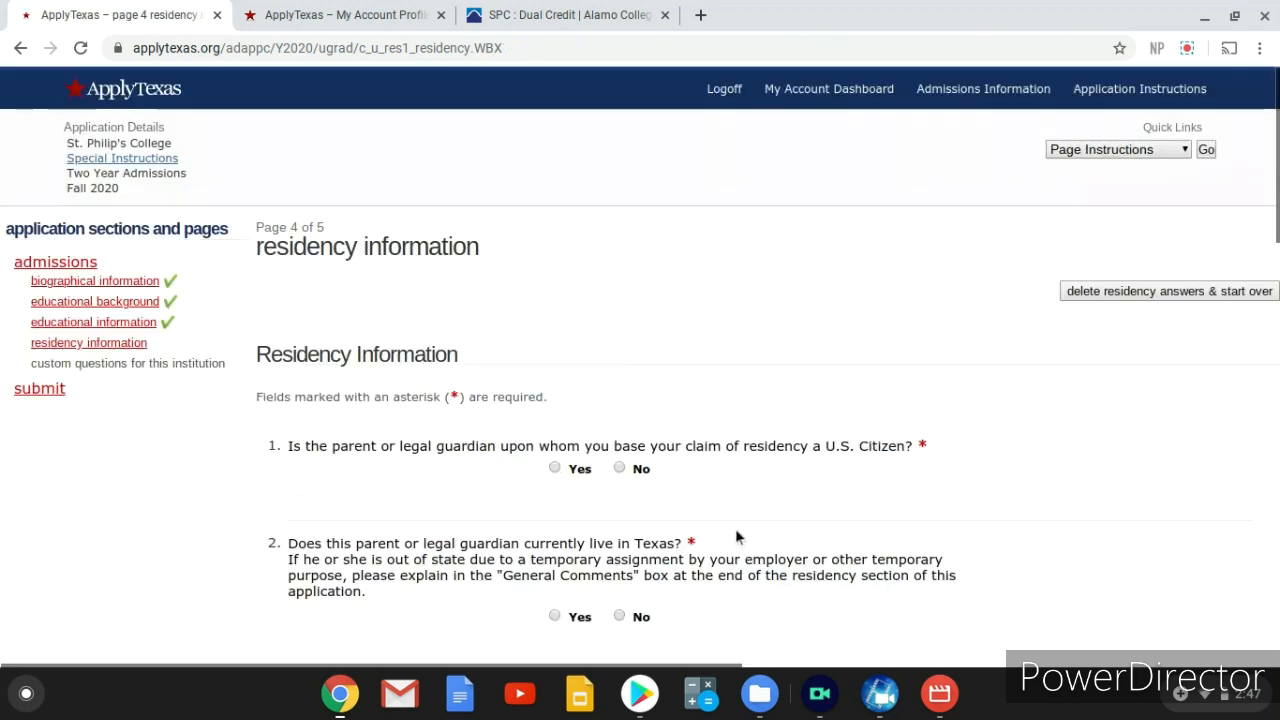
- Answer Yes to the parent or legal guardian being a U.S. citizen and Yes to currently living in Texas
scroll(554, 251, down, 2)
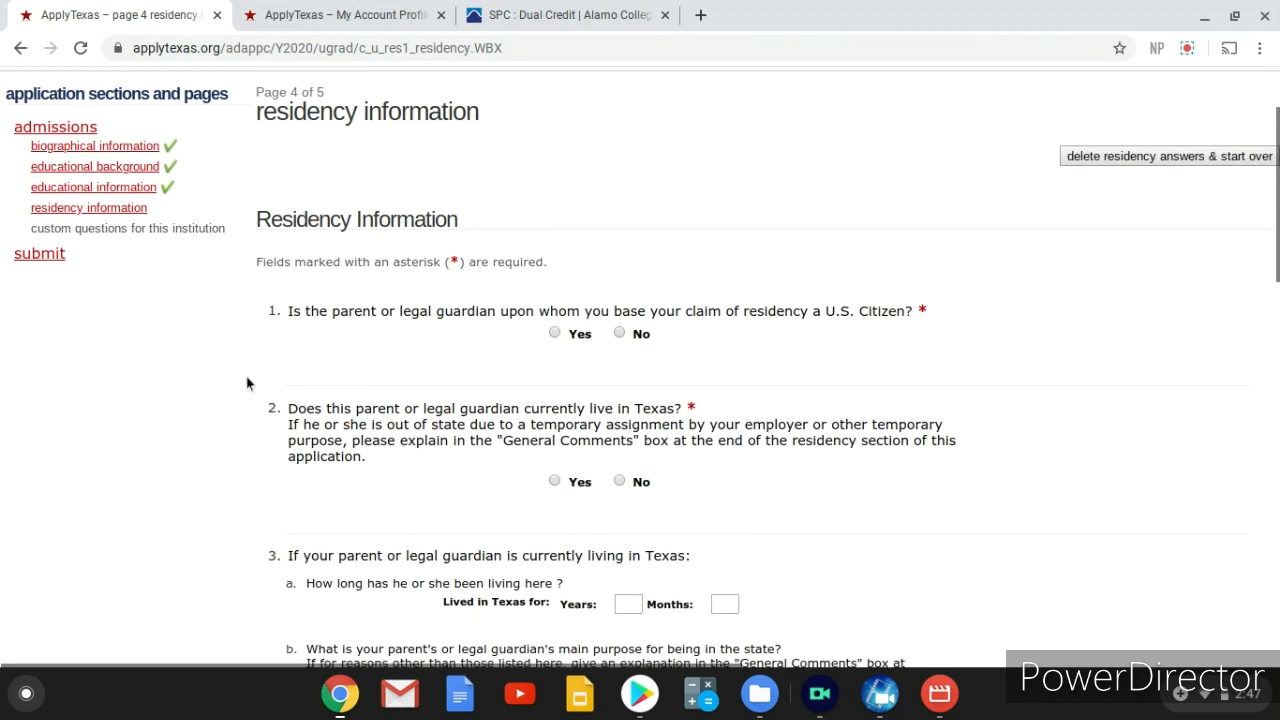
scroll(884, 349, right, 1)
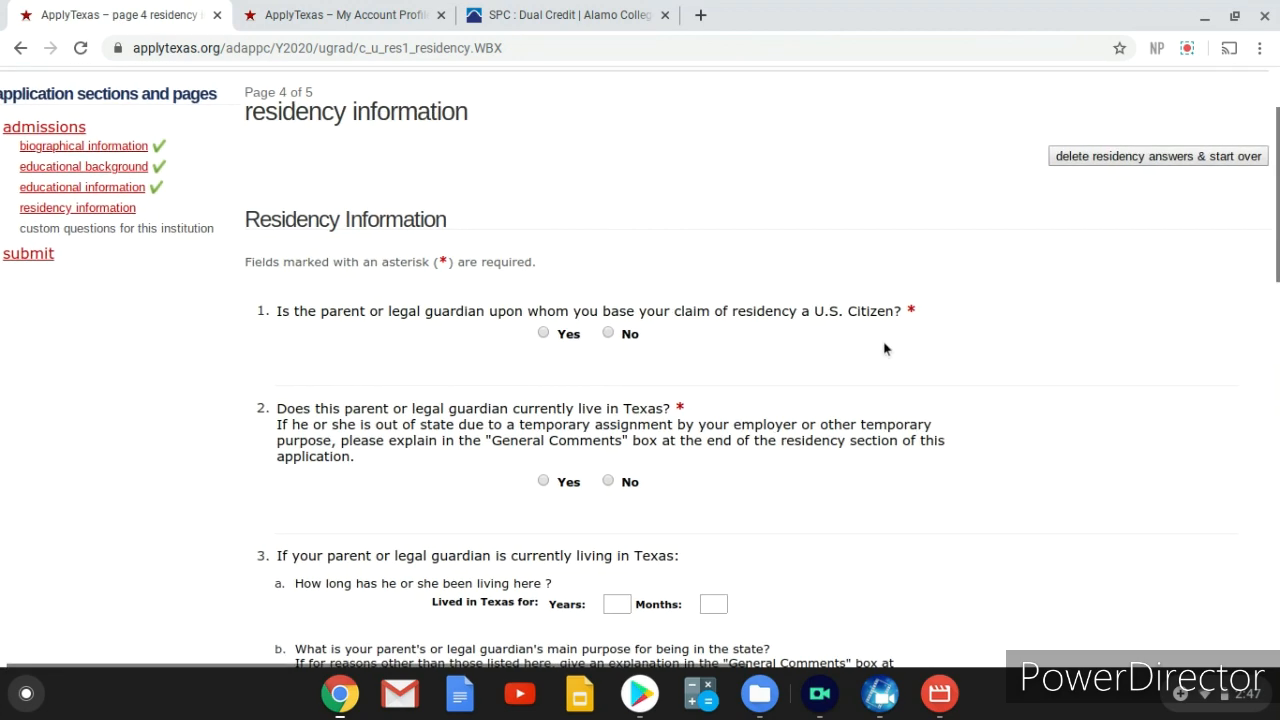
scroll(935, 349, up, 1)
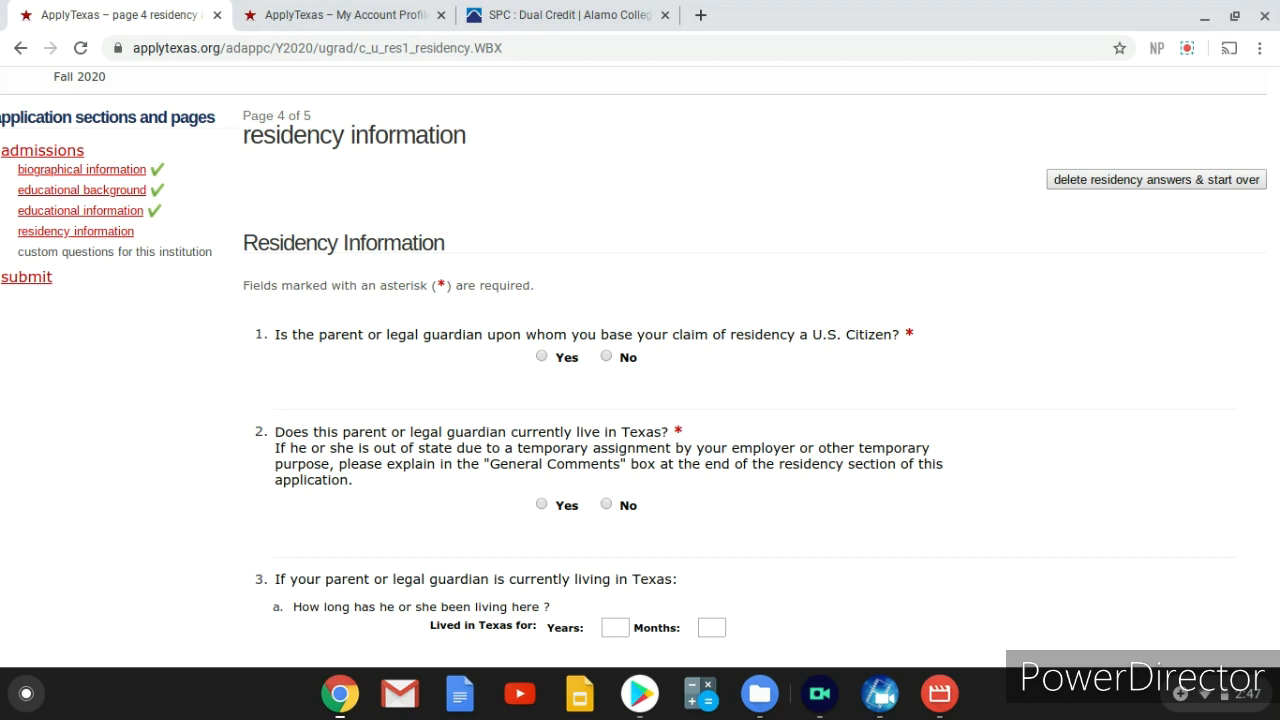
scroll(640, 370, down, 1)
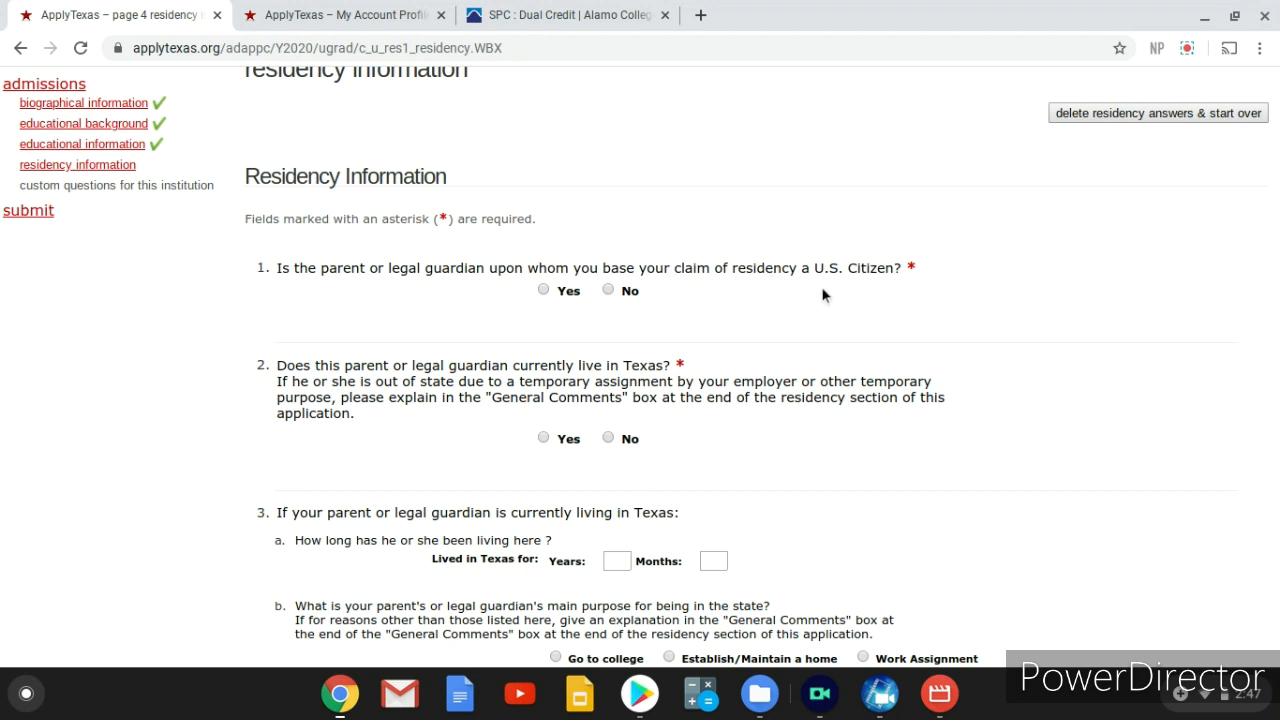
click(544, 290)
scroll(883, 309, down, 3)
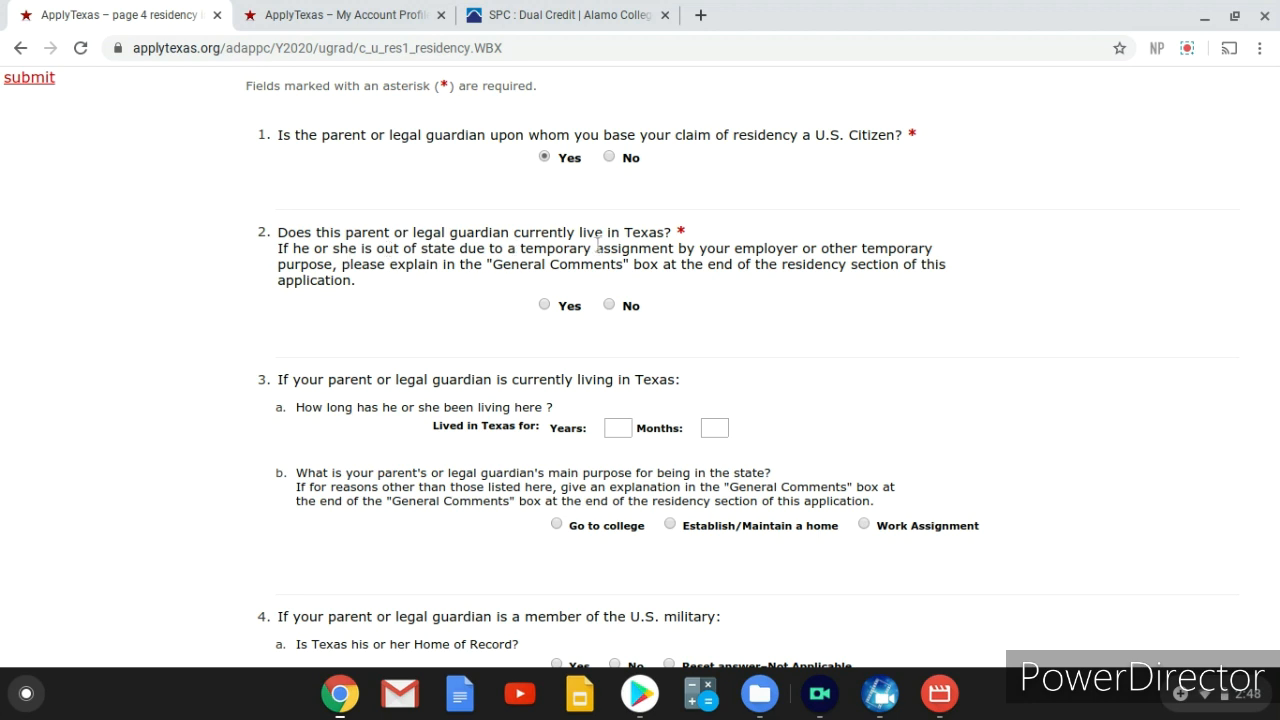
click(545, 306)
- Enter 69 years as the parent's time living in Texas and choose Establish/Maintain a home as the main purpose
scroll(458, 290, down, 1)
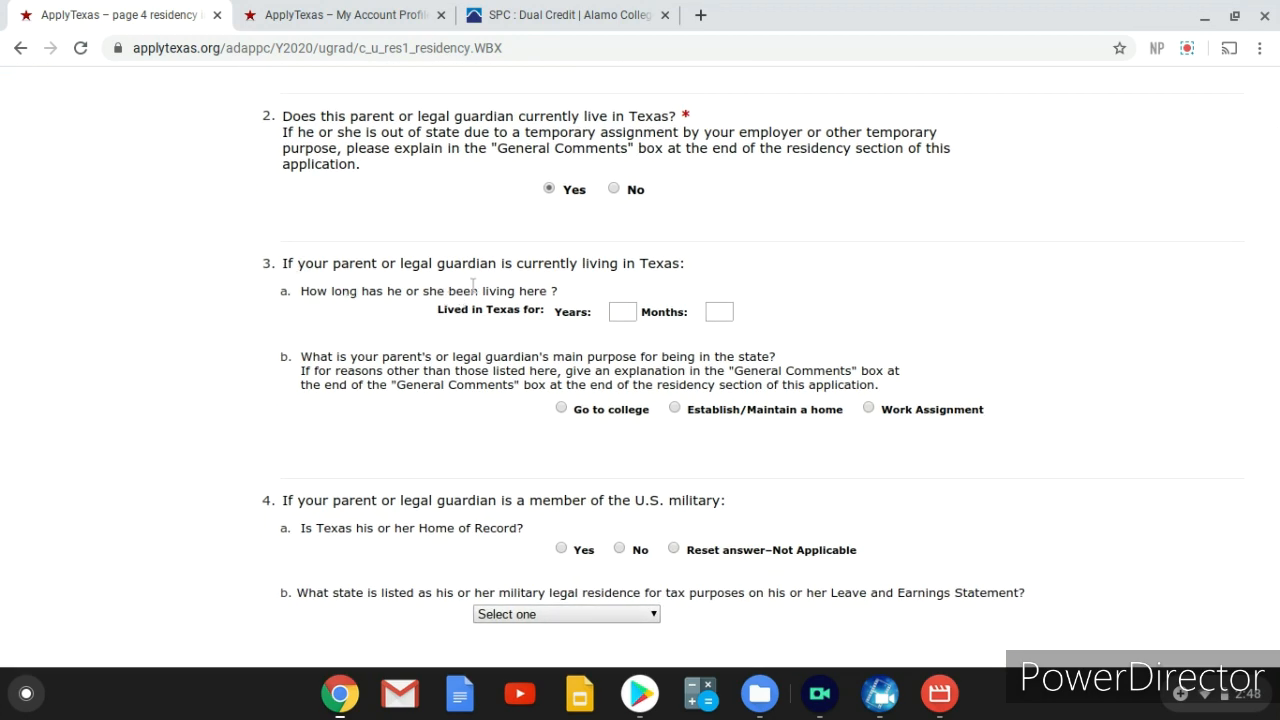
click(624, 312)
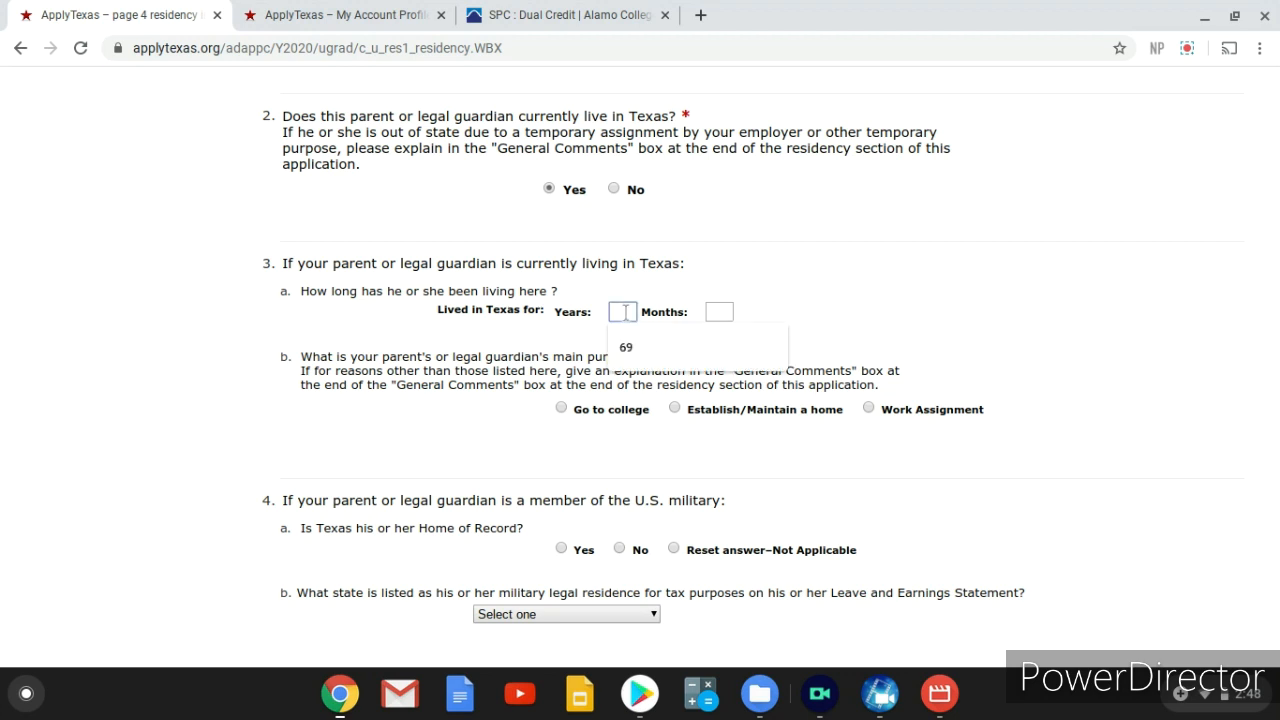
click(626, 347)
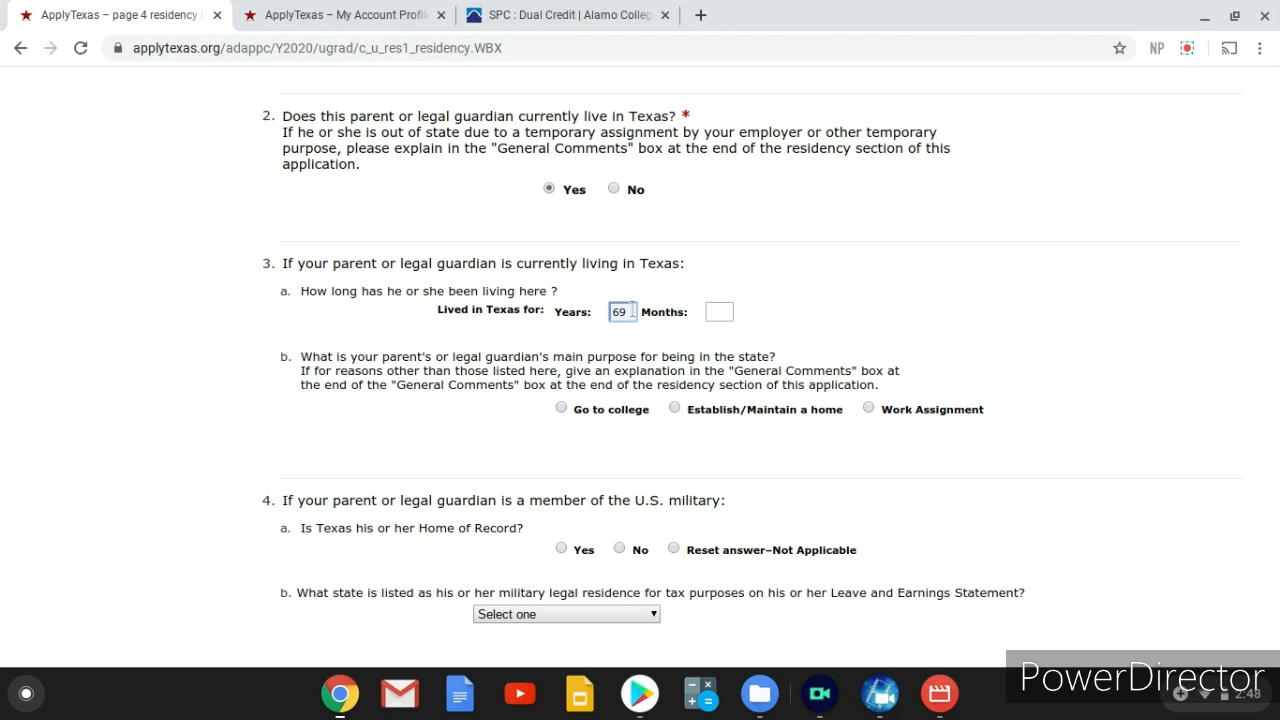
scroll(727, 311, down, 1)
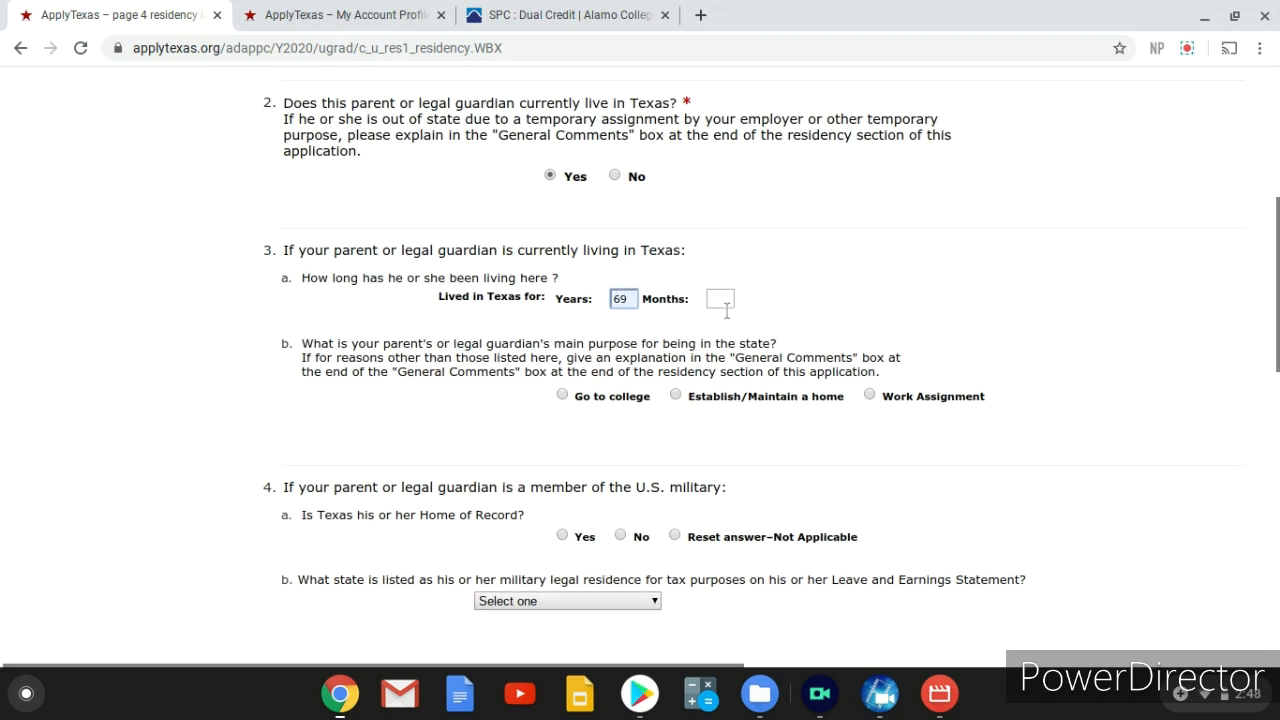
scroll(368, 399, down, 2)
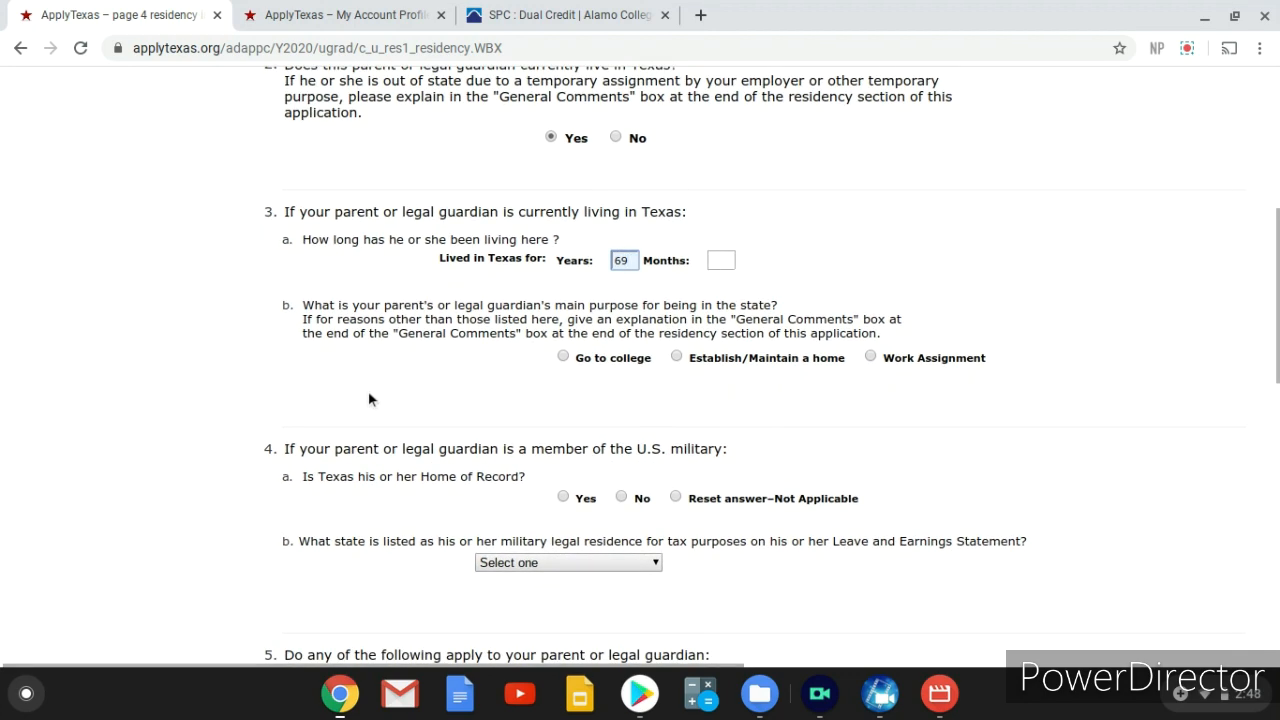
click(766, 360)
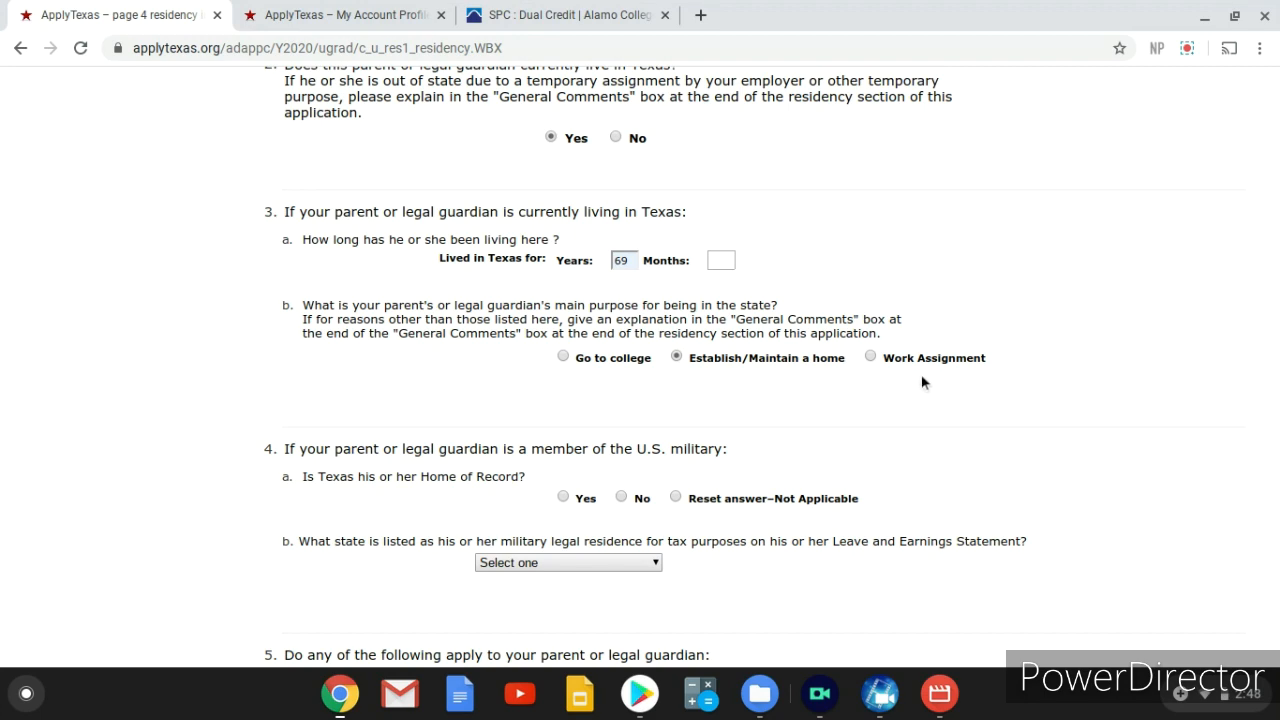
- Mark the parent's military Home of Record question as Not Applicable and leave the military legal residence state unselected after viewing its choices
scroll(921, 383, down, 3)
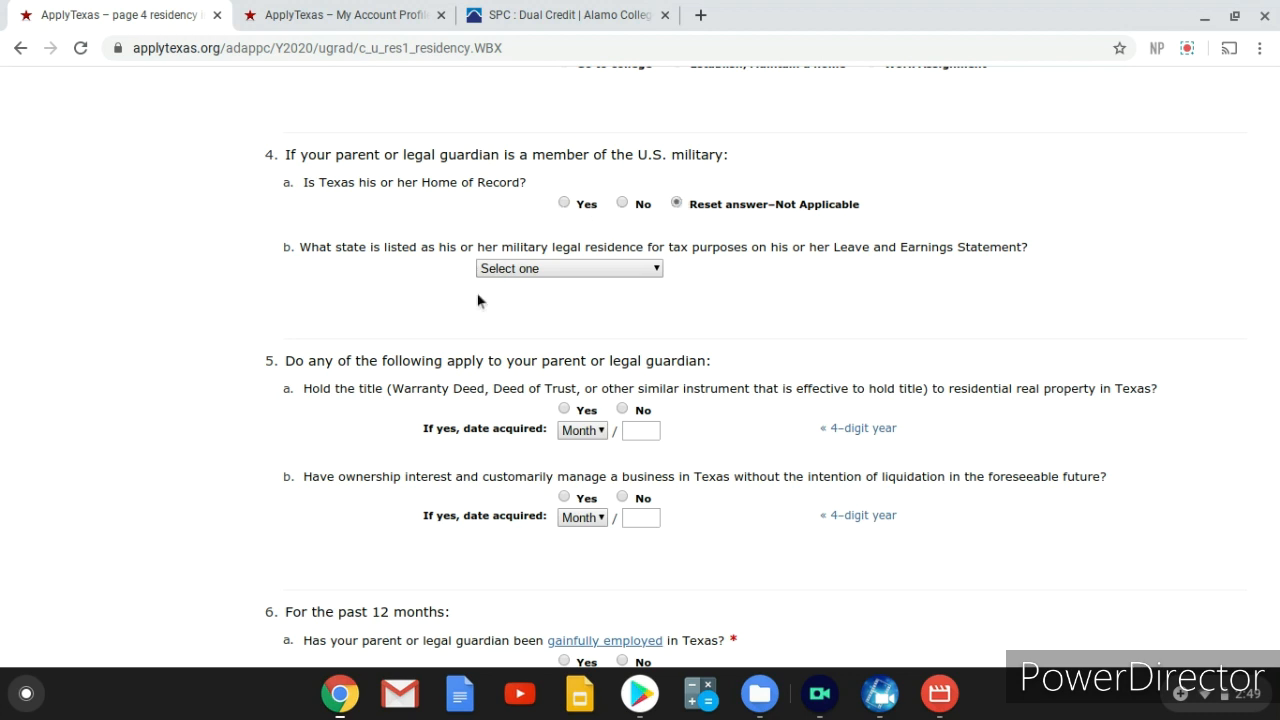
click(533, 268)
scroll(533, 302, down, 3)
scroll(540, 370, down, 1)
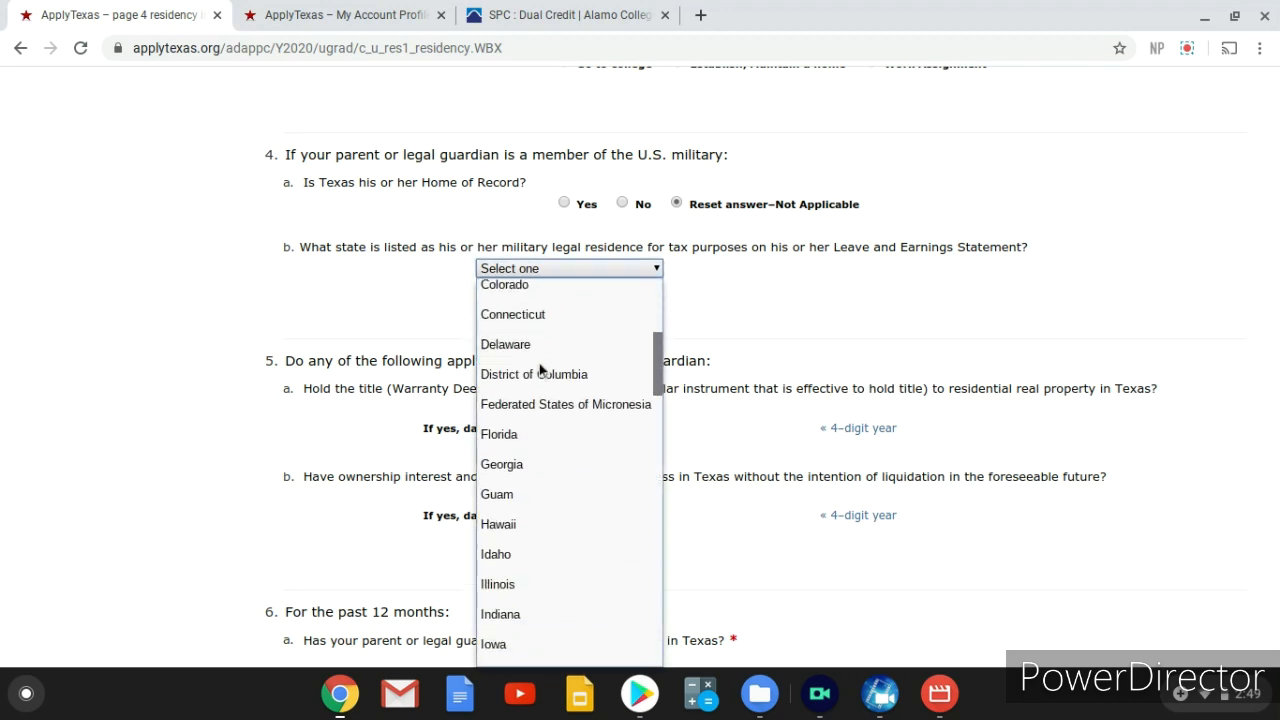
click(823, 273)
- Answer No to the parent holding title to Texas residential property and No to owning a Texas business, leaving the acquisition dates blank
scroll(823, 273, down, 3)
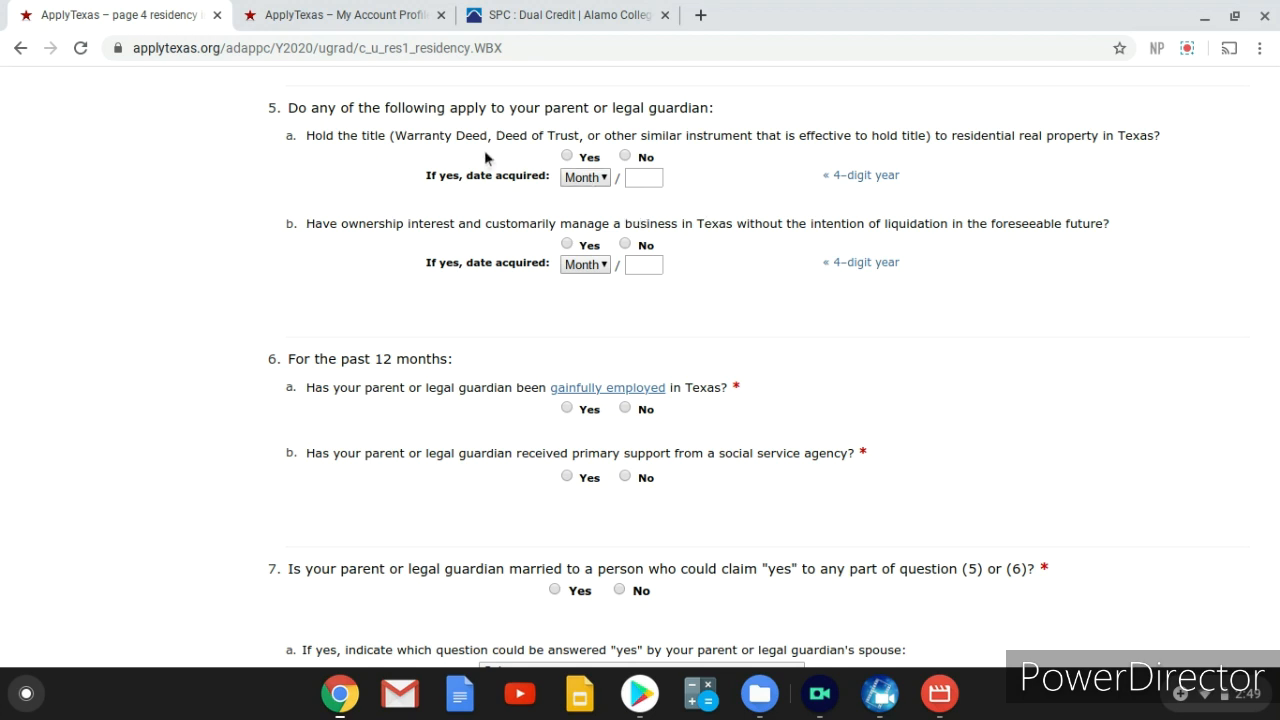
click(625, 157)
click(592, 180)
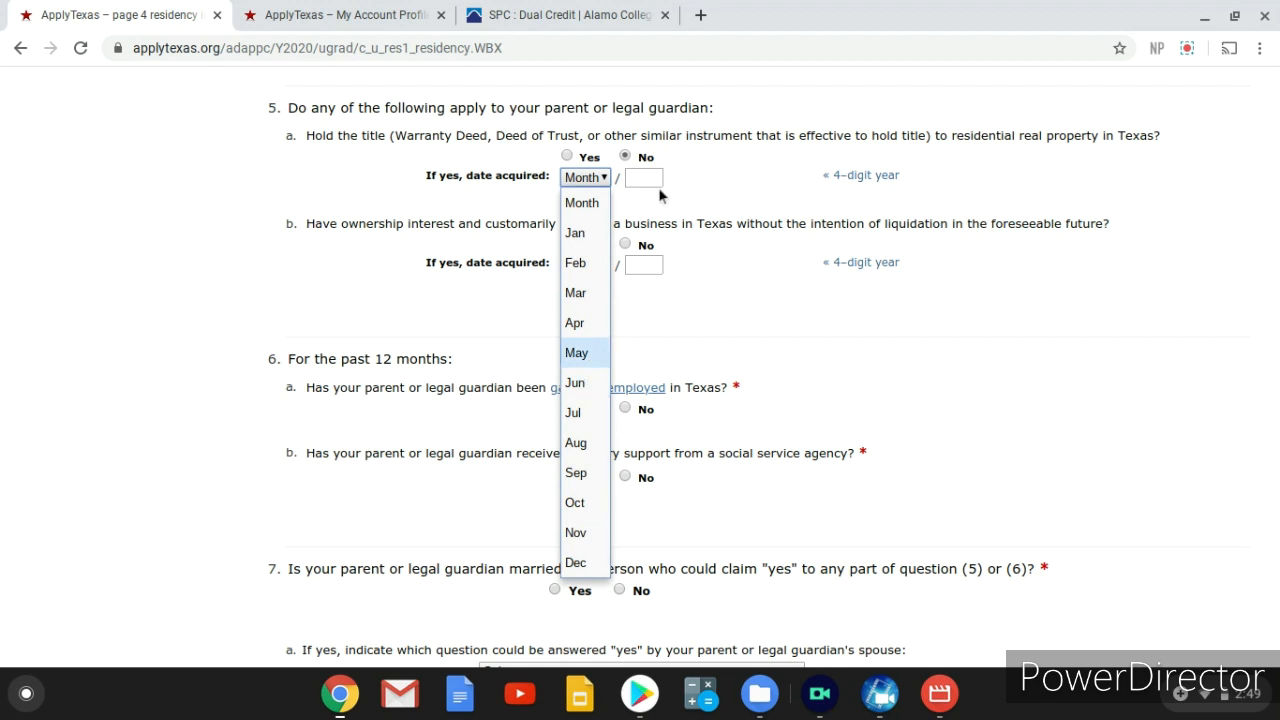
click(700, 177)
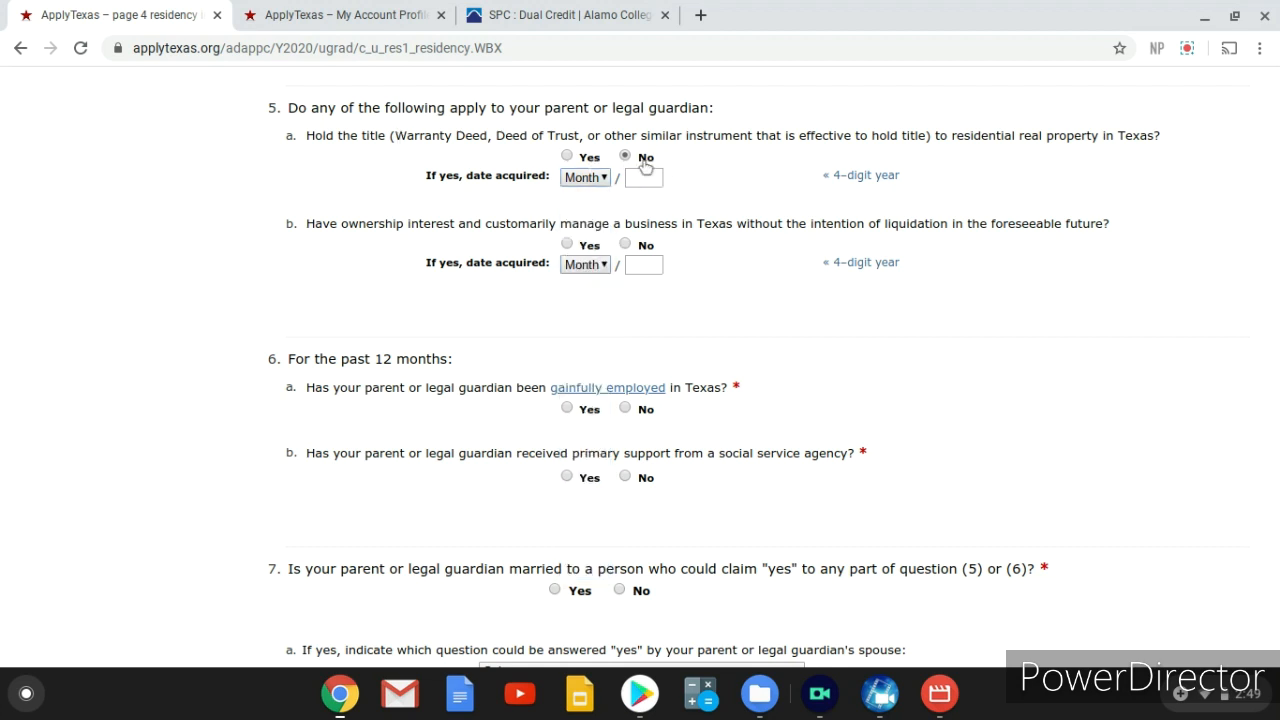
scroll(411, 246, down, 1)
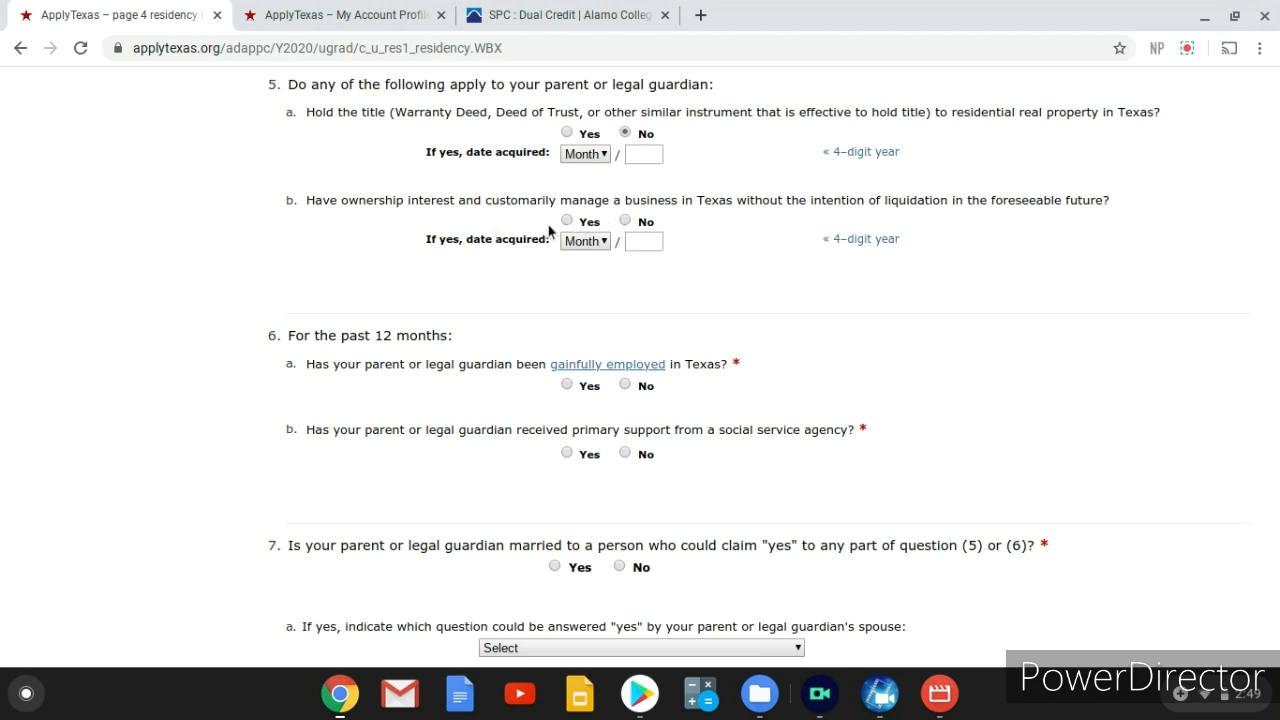
click(626, 220)
- For the past 12 months, answer Yes to the parent being gainfully employed in Texas and No to social service agency support
scroll(728, 263, down, 3)
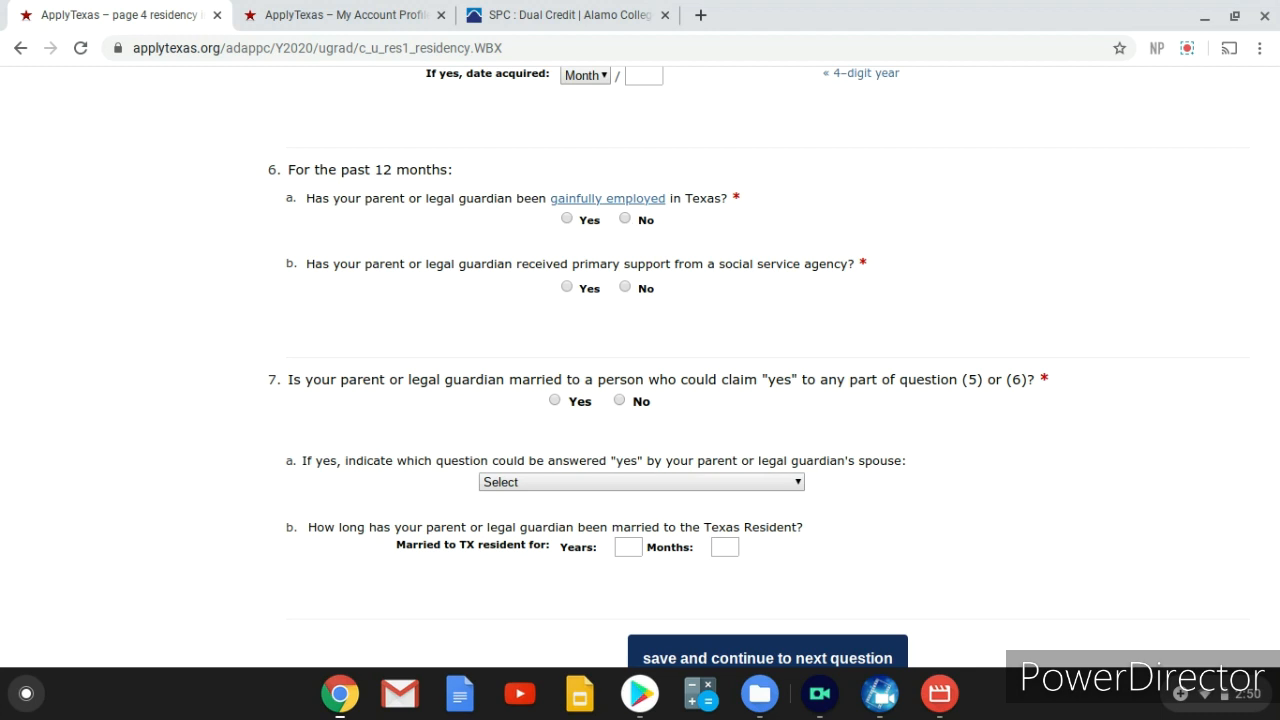
click(566, 219)
scroll(497, 245, down, 1)
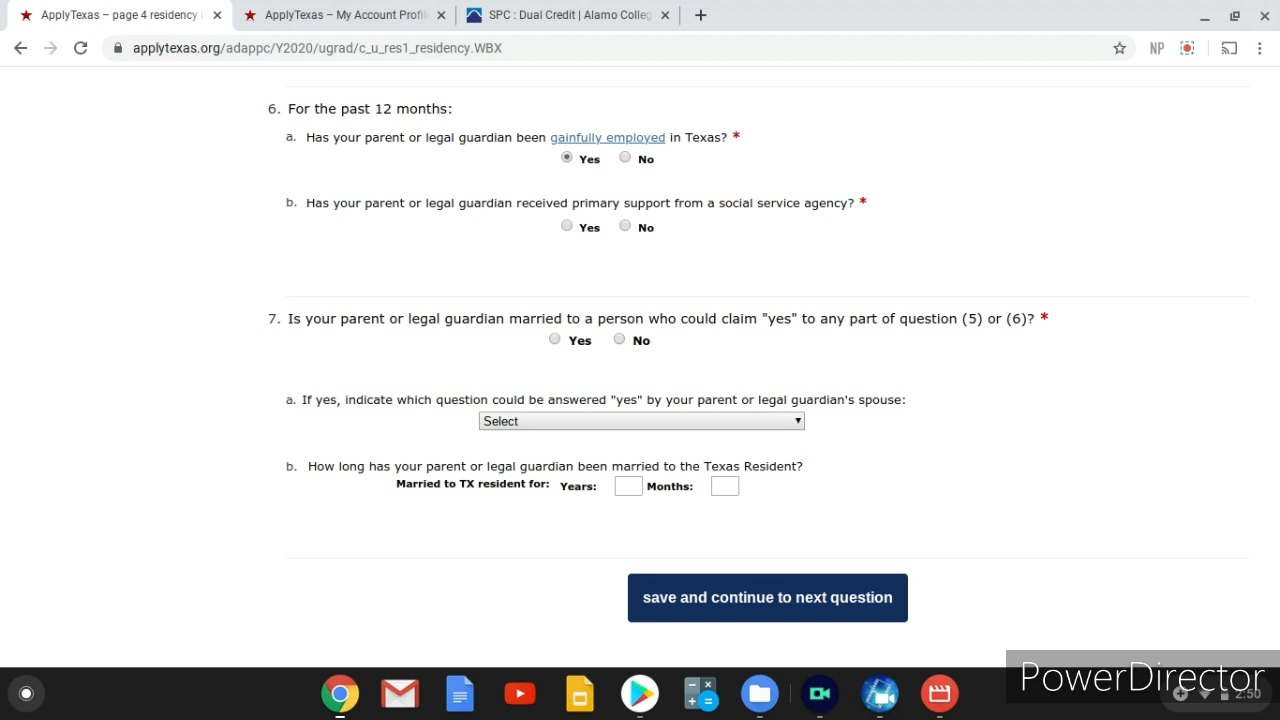
click(625, 228)
- Review the answers to questions 5 and 6, and answer No to the parent being married to someone who could claim "yes" to them
scroll(409, 303, down, 1)
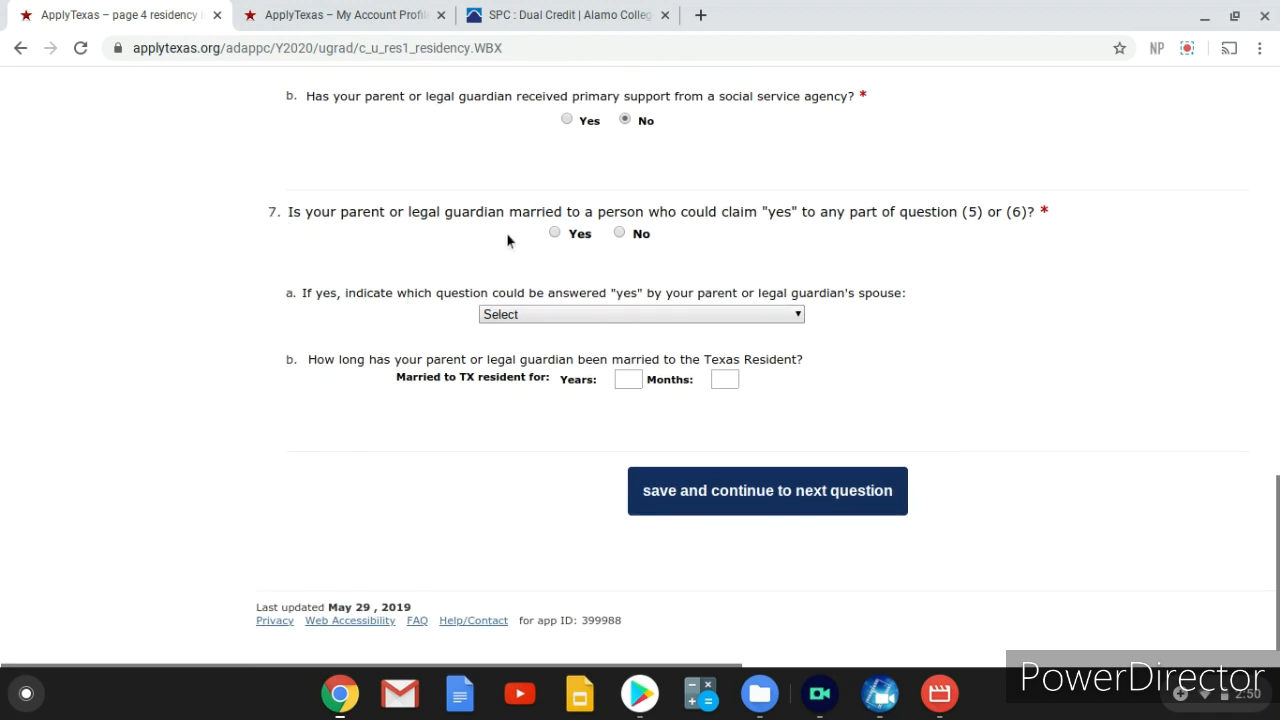
scroll(808, 237, up, 3)
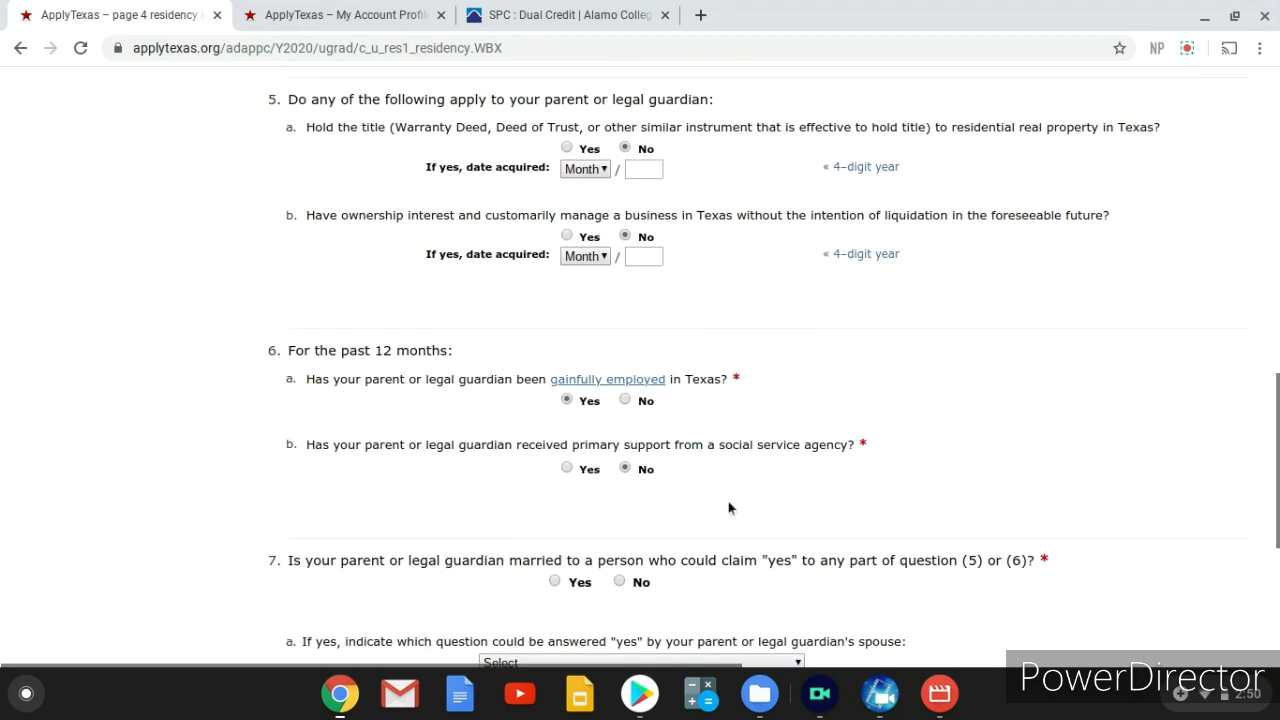
scroll(728, 505, down, 1)
scroll(729, 505, down, 1)
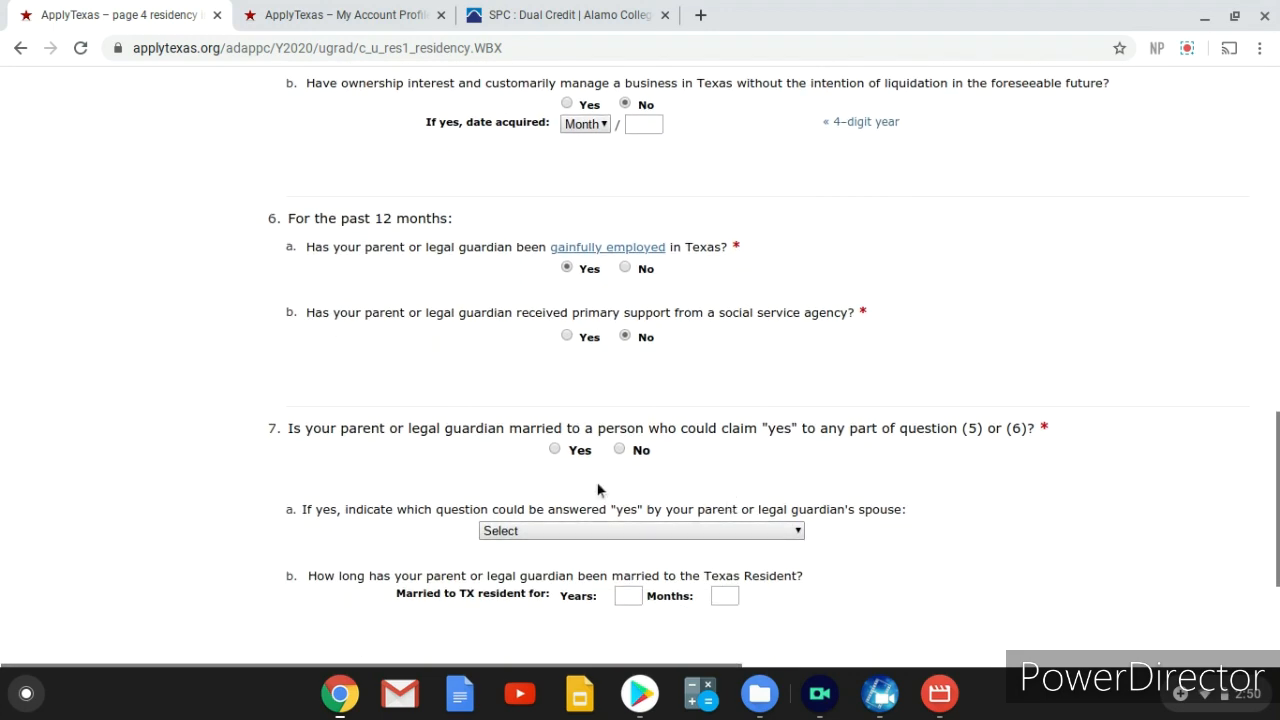
click(555, 451)
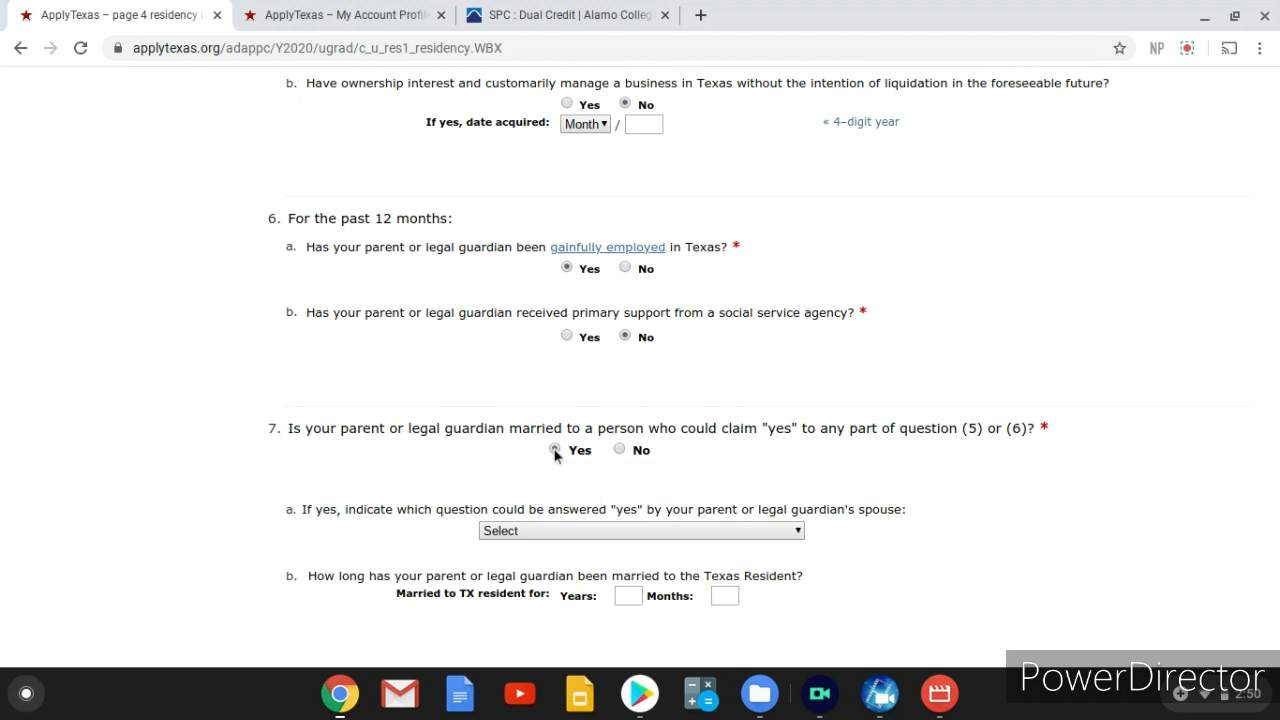
click(619, 451)
scroll(619, 451, down, 3)
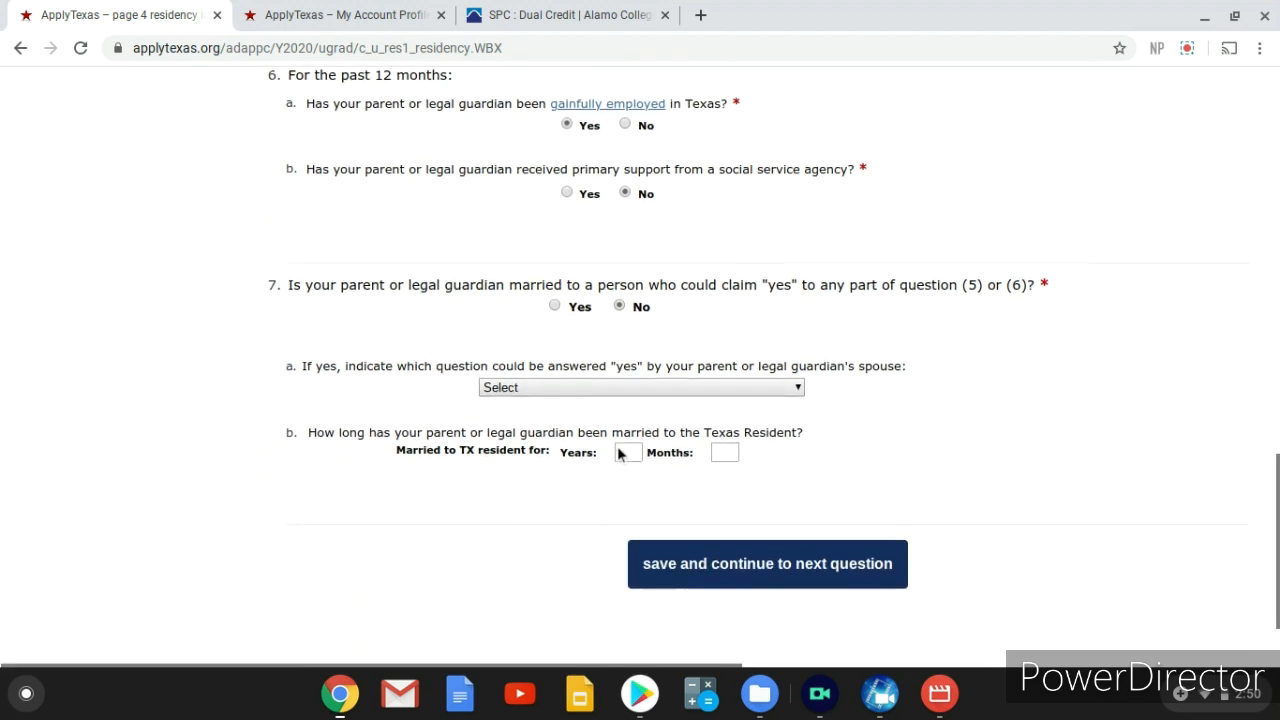
- Change question 7 to Yes, choose Gainfully employed for the spouse, enter 30 years married to the Texas resident, and save the answers
click(554, 306)
scroll(546, 303, down, 1)
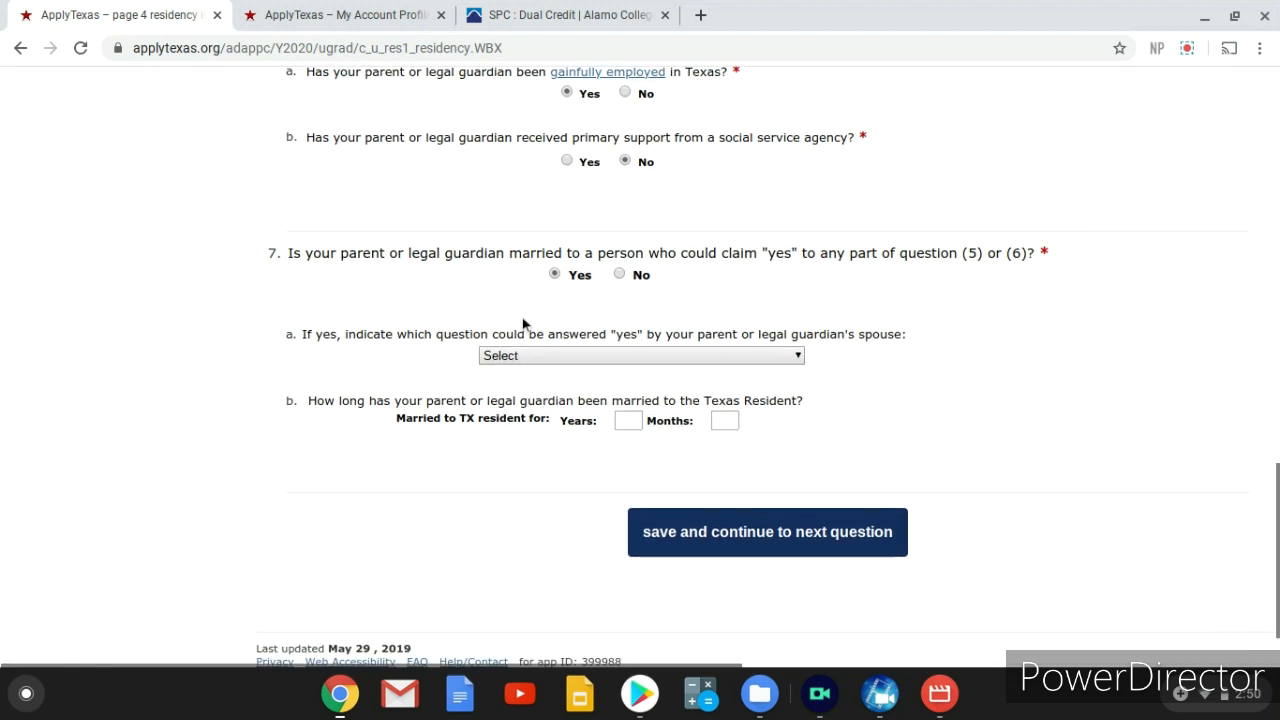
click(518, 347)
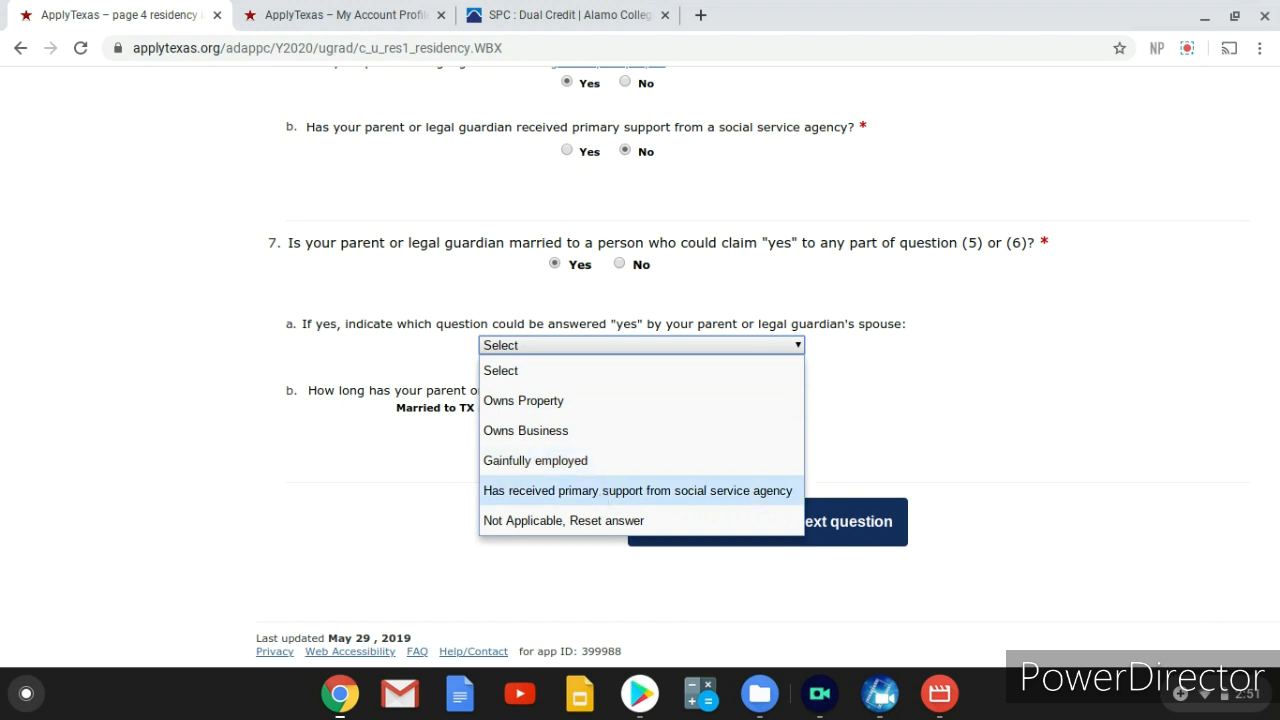
click(584, 462)
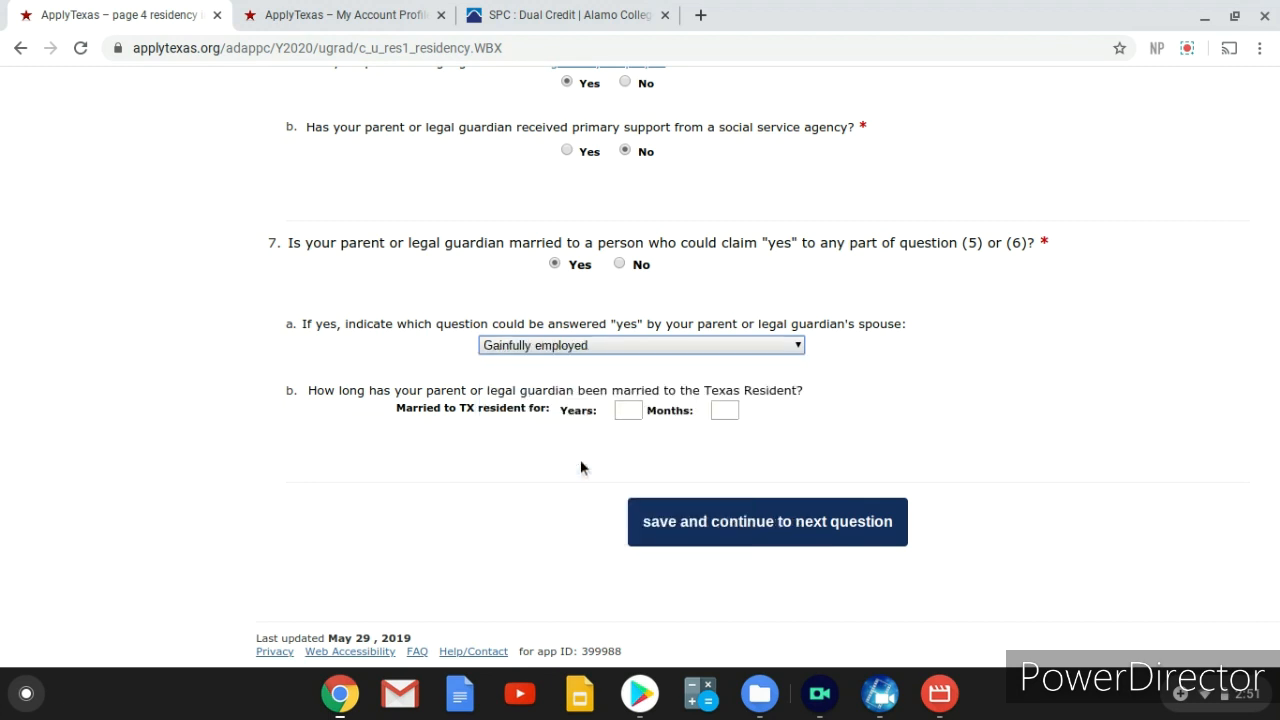
click(628, 412)
click(640, 449)
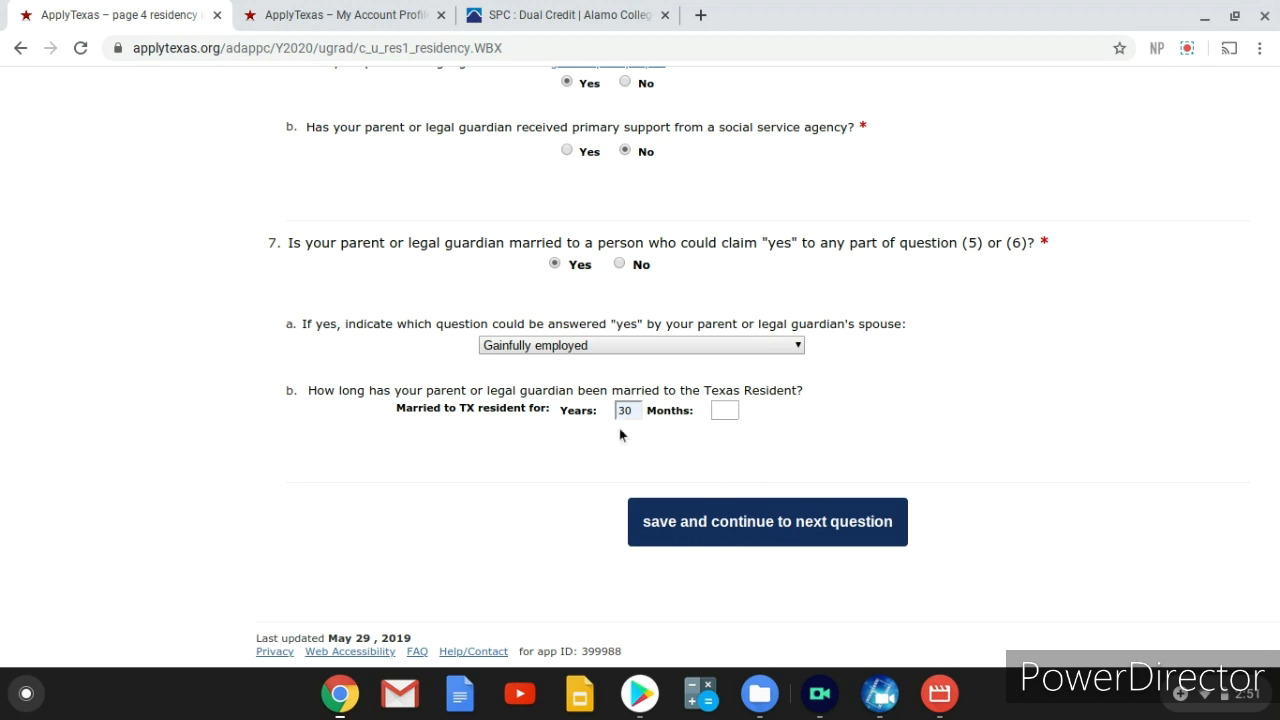
click(764, 523)
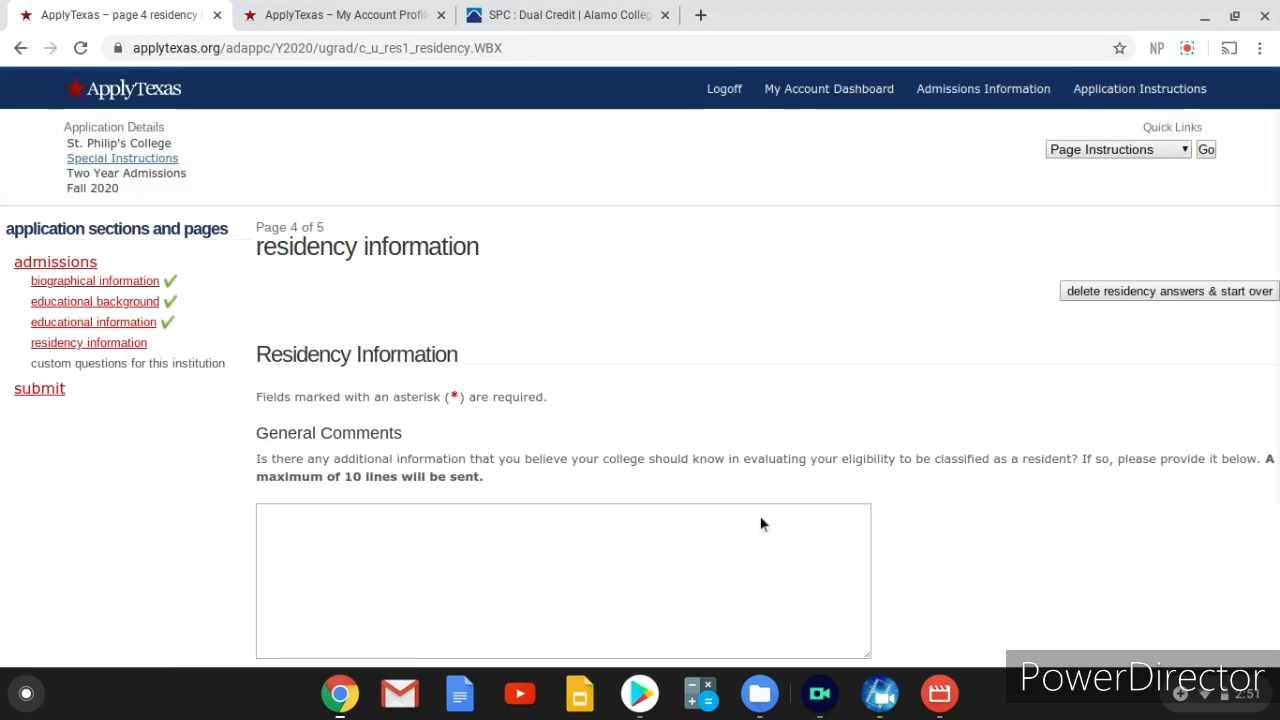
- Save the residency General Comments blank, review the residency answers, and save the page to continue with the application
scroll(700, 320, down, 2)
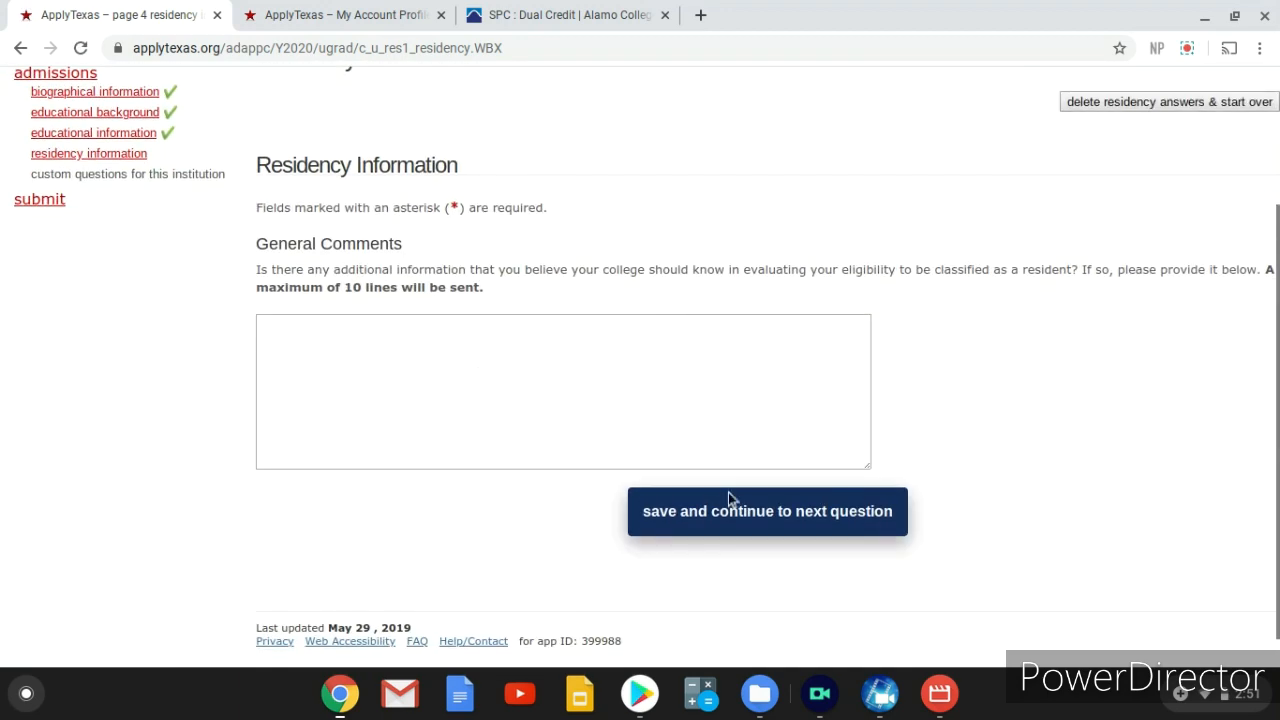
click(735, 517)
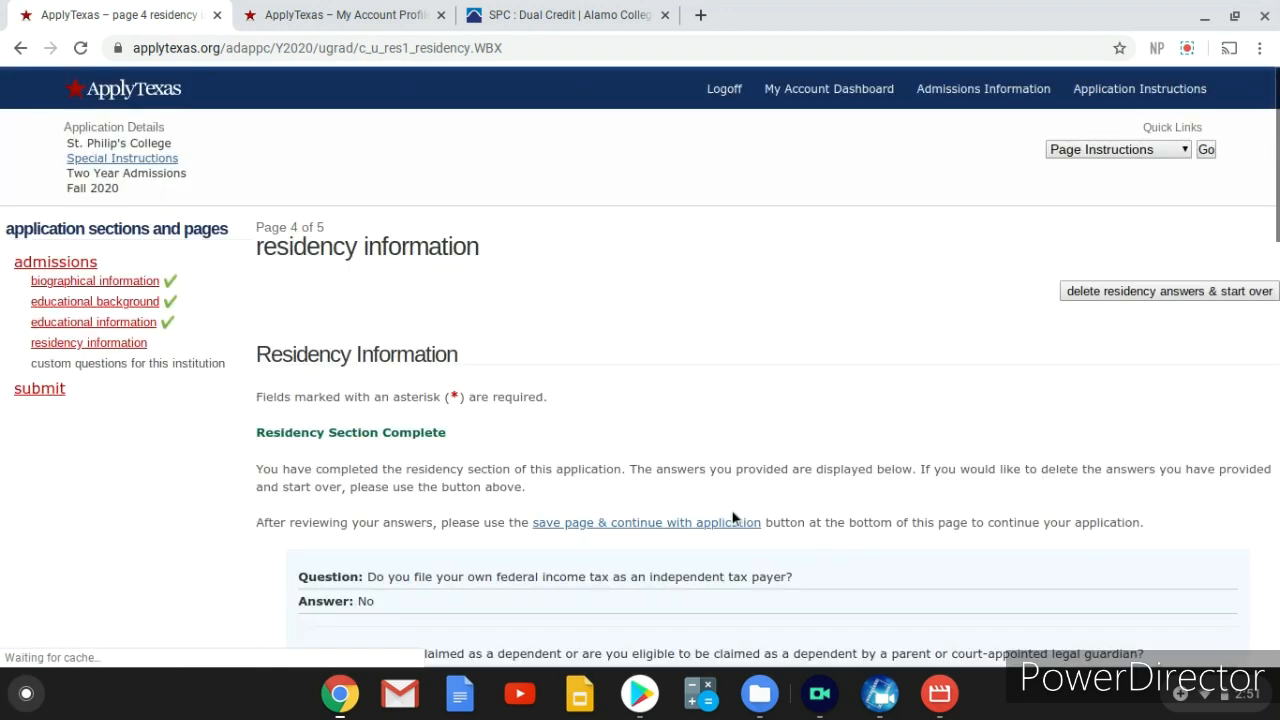
scroll(659, 303, down, 5)
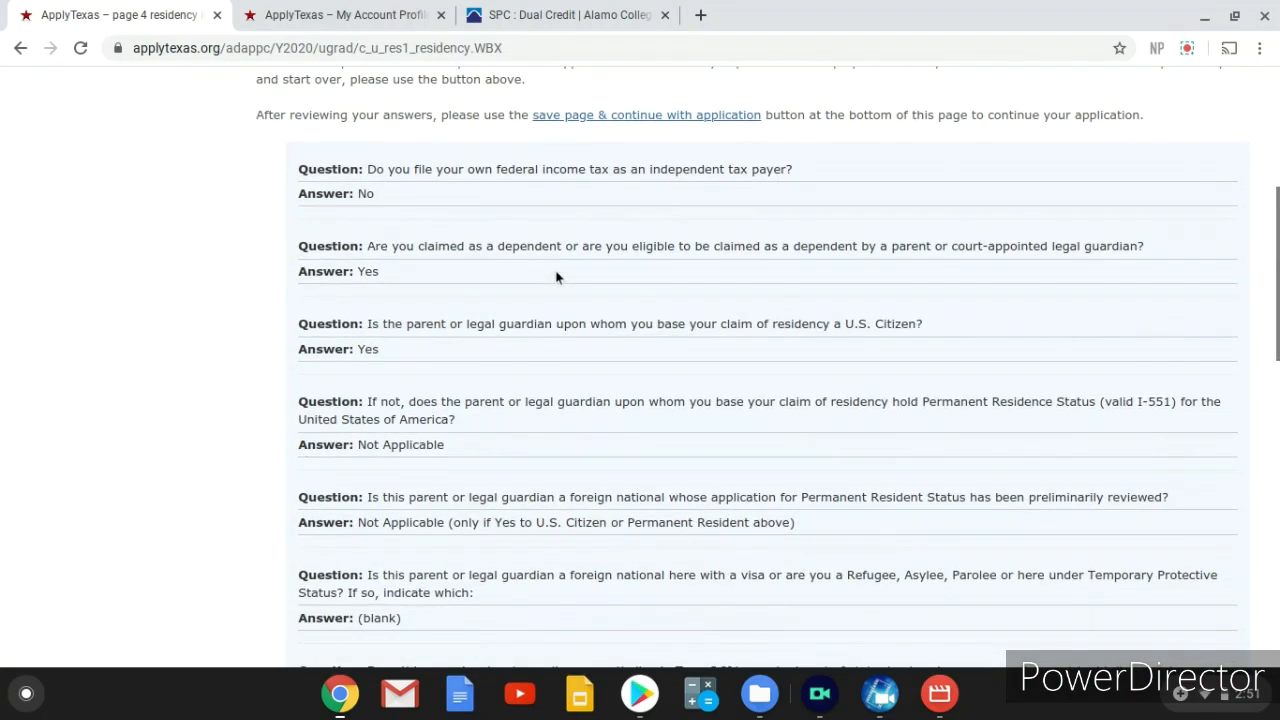
scroll(557, 277, down, 10)
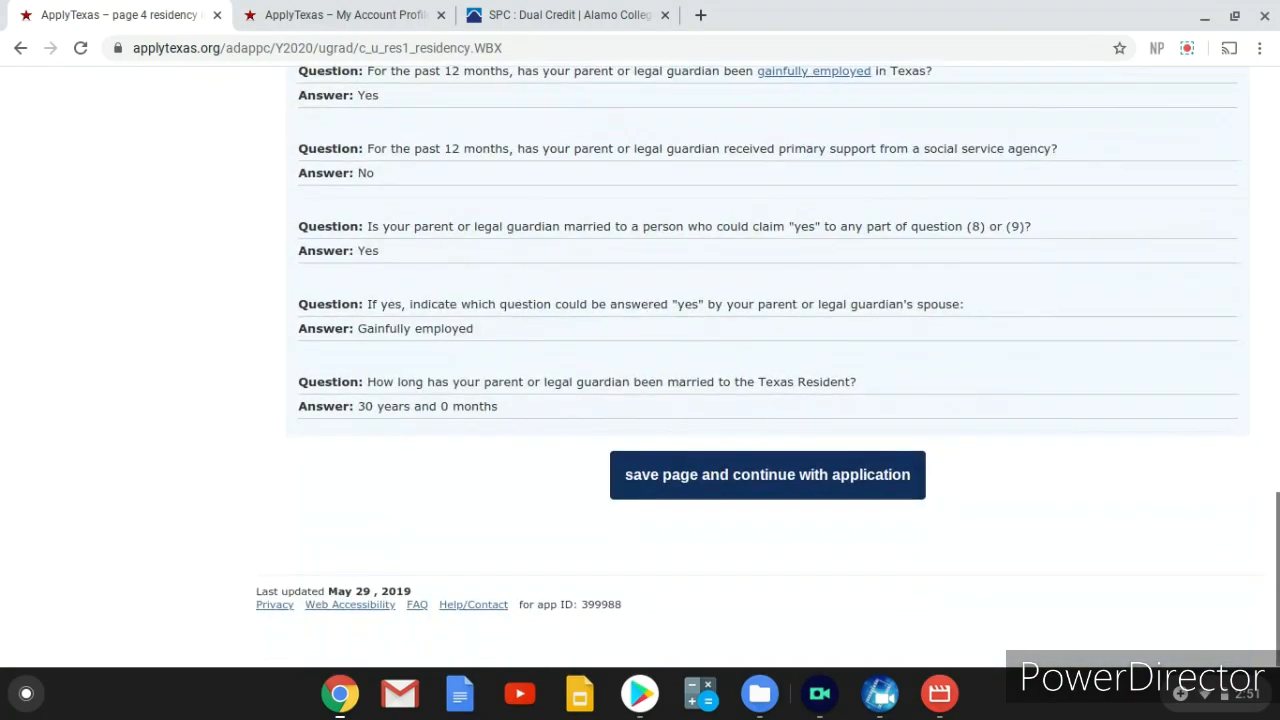
click(687, 471)
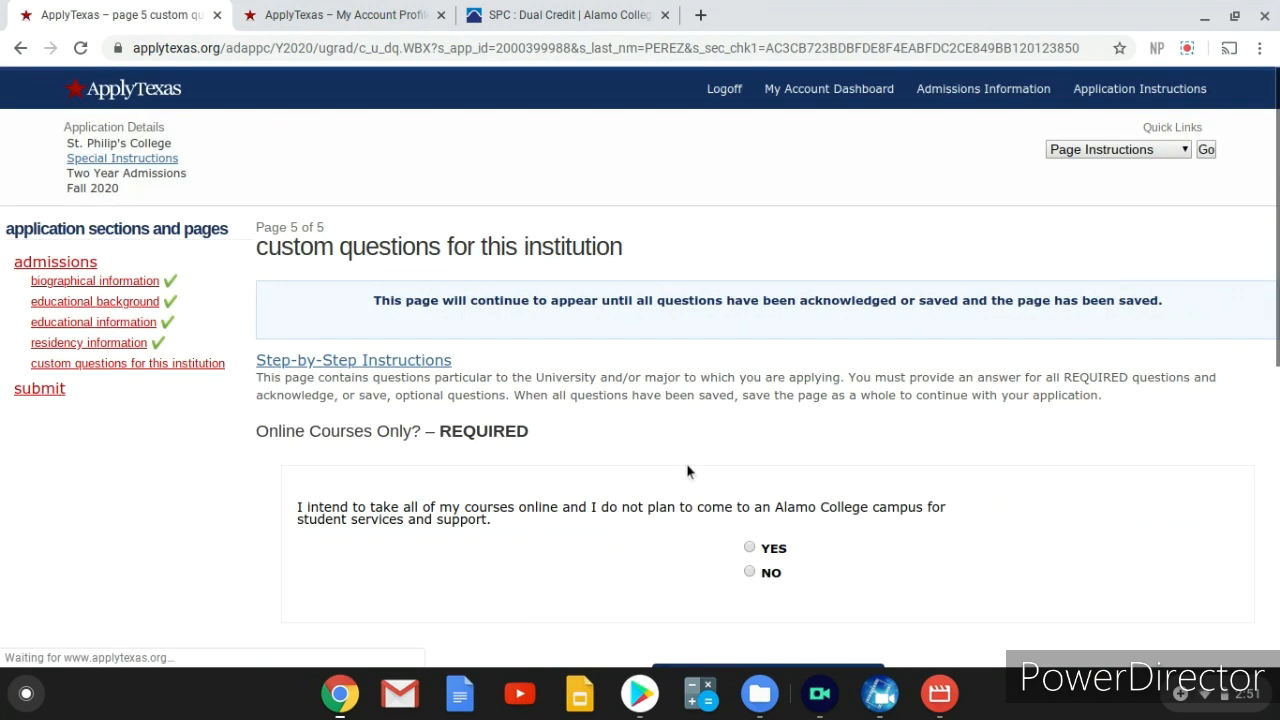
- Answer NO to the Online Courses Only custom question and save it
scroll(686, 471, down, 2)
scroll(778, 453, up, 1)
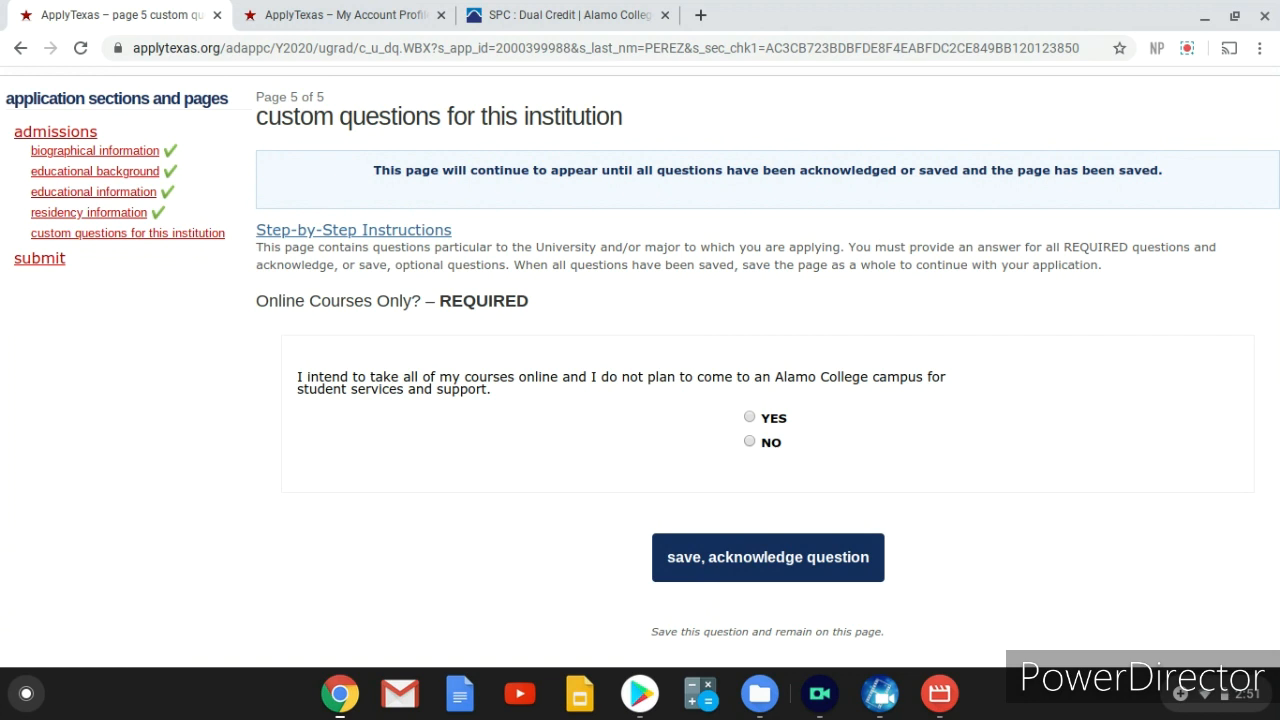
click(772, 446)
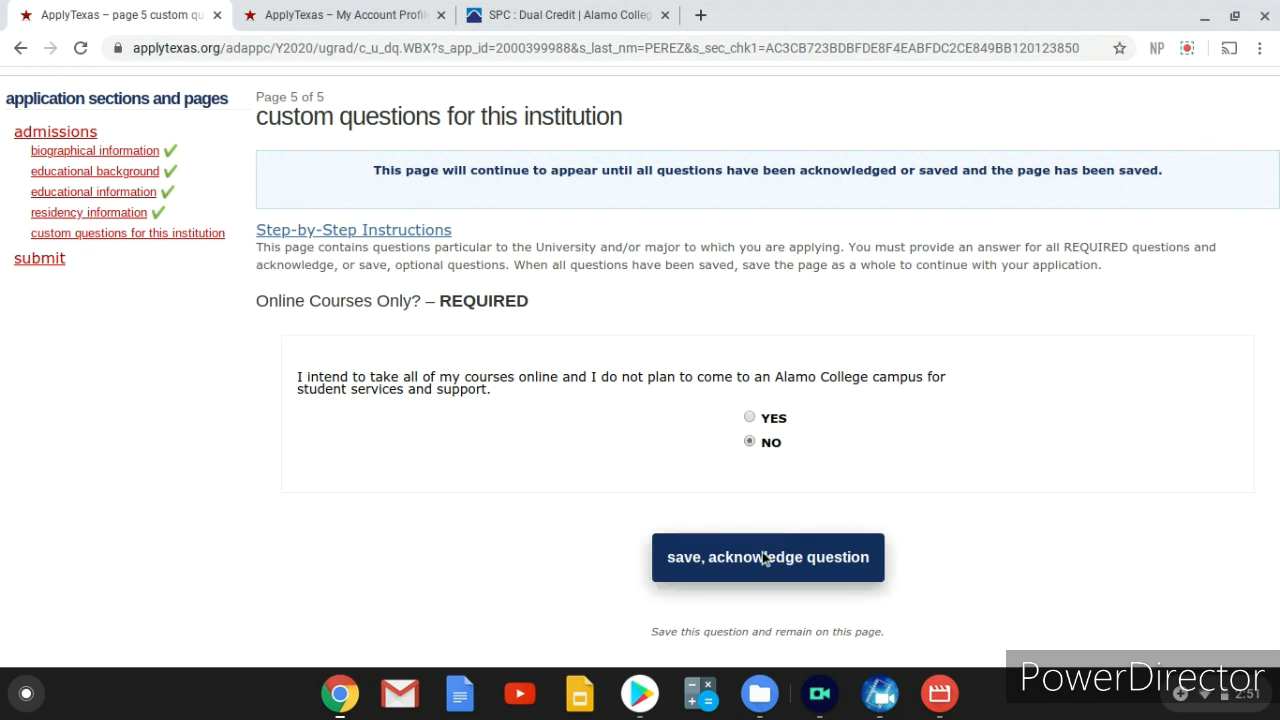
click(763, 555)
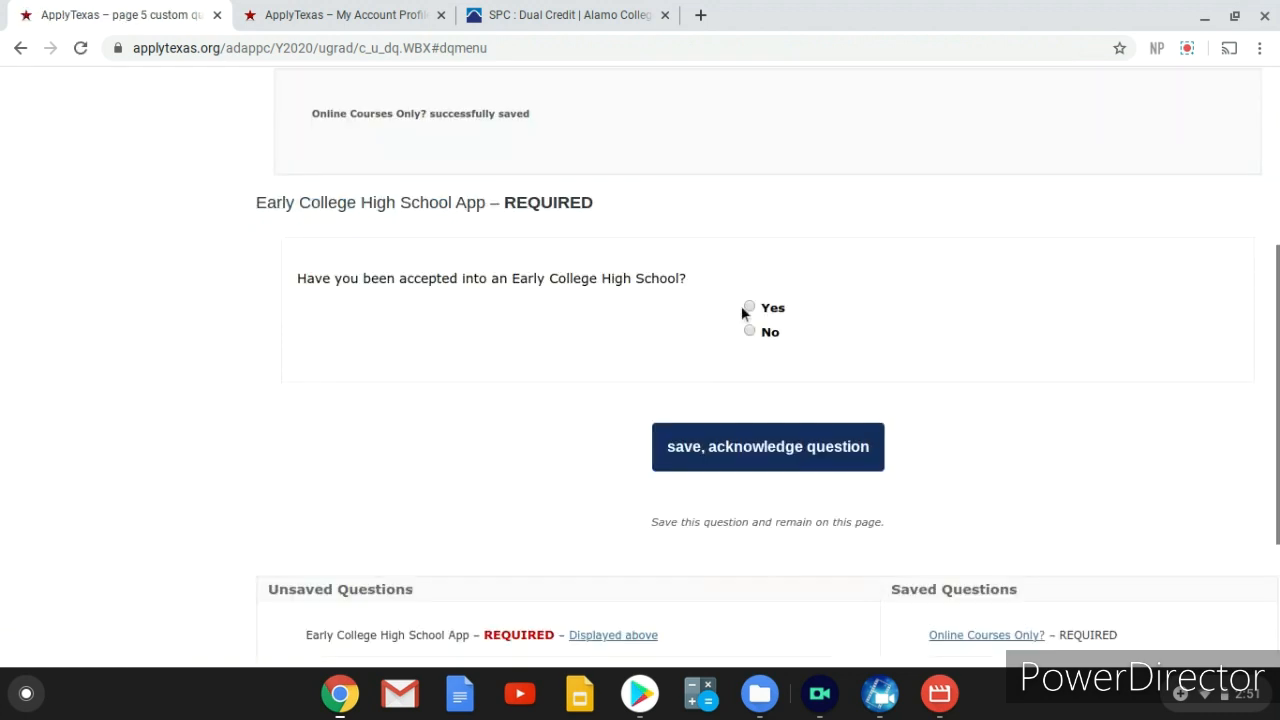
- Answer No to being accepted into an Early College High School and No to being a High School senior, saving each question
click(752, 332)
click(737, 450)
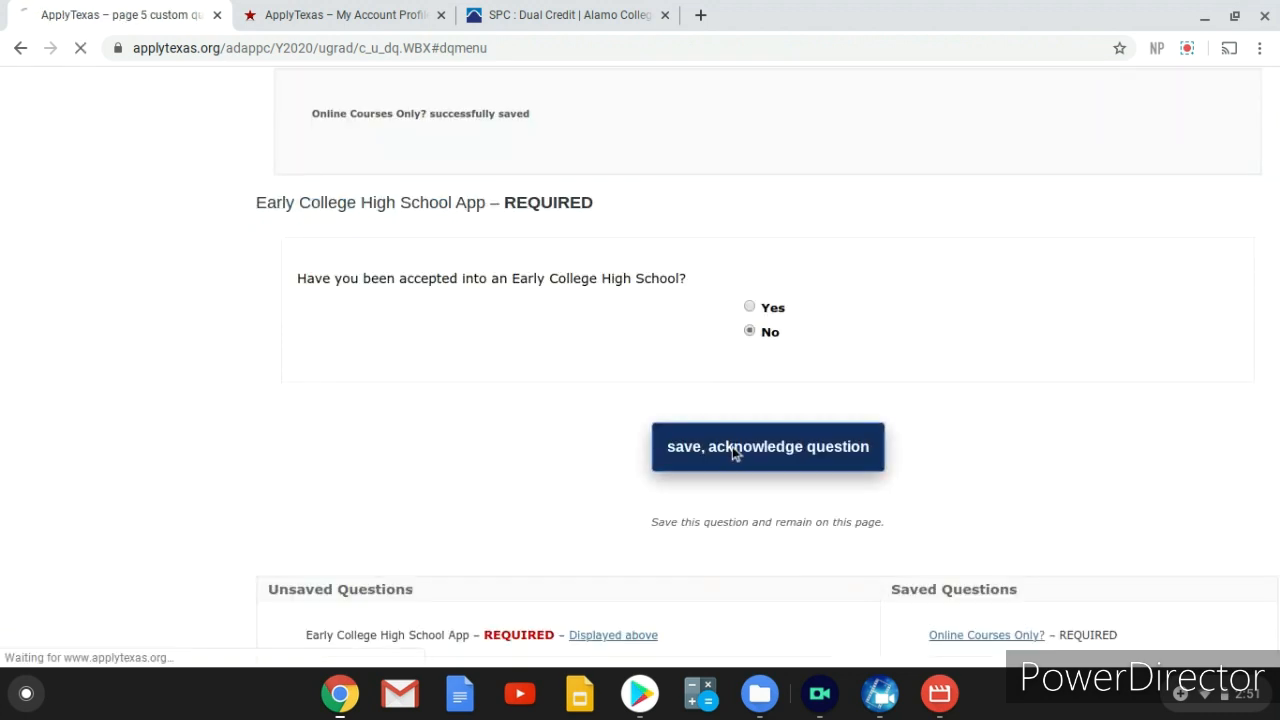
click(769, 334)
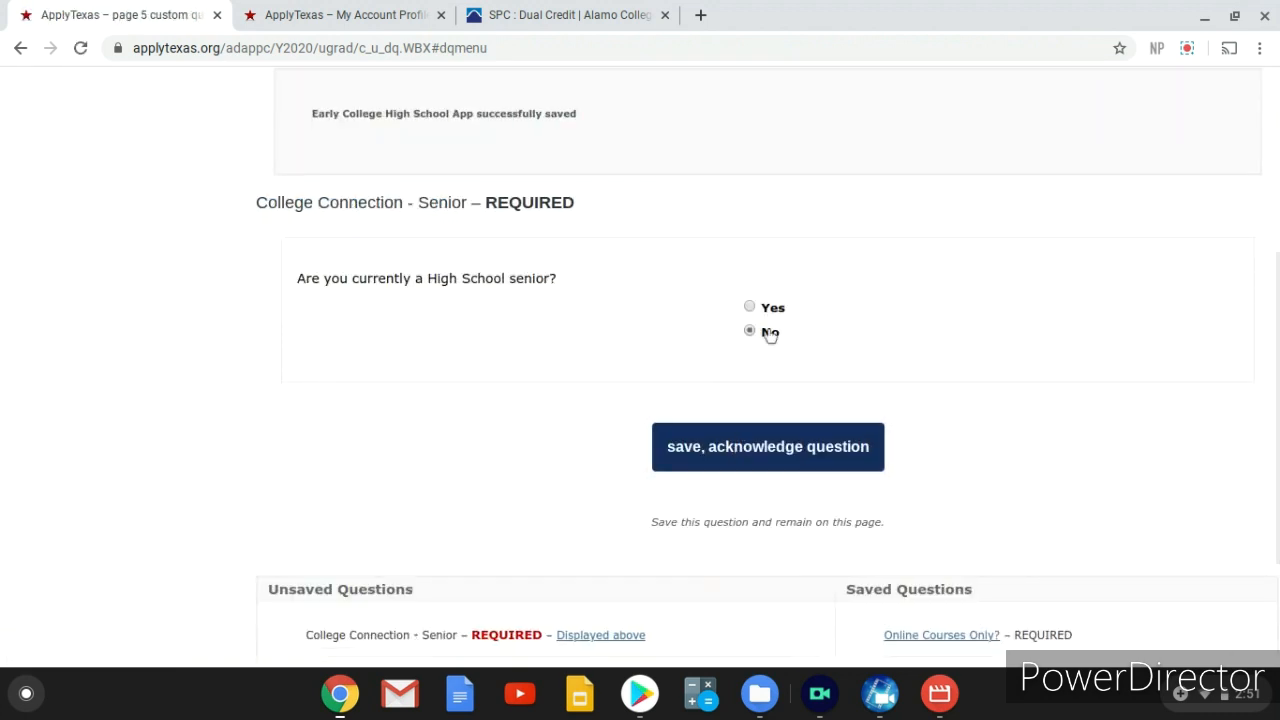
click(736, 451)
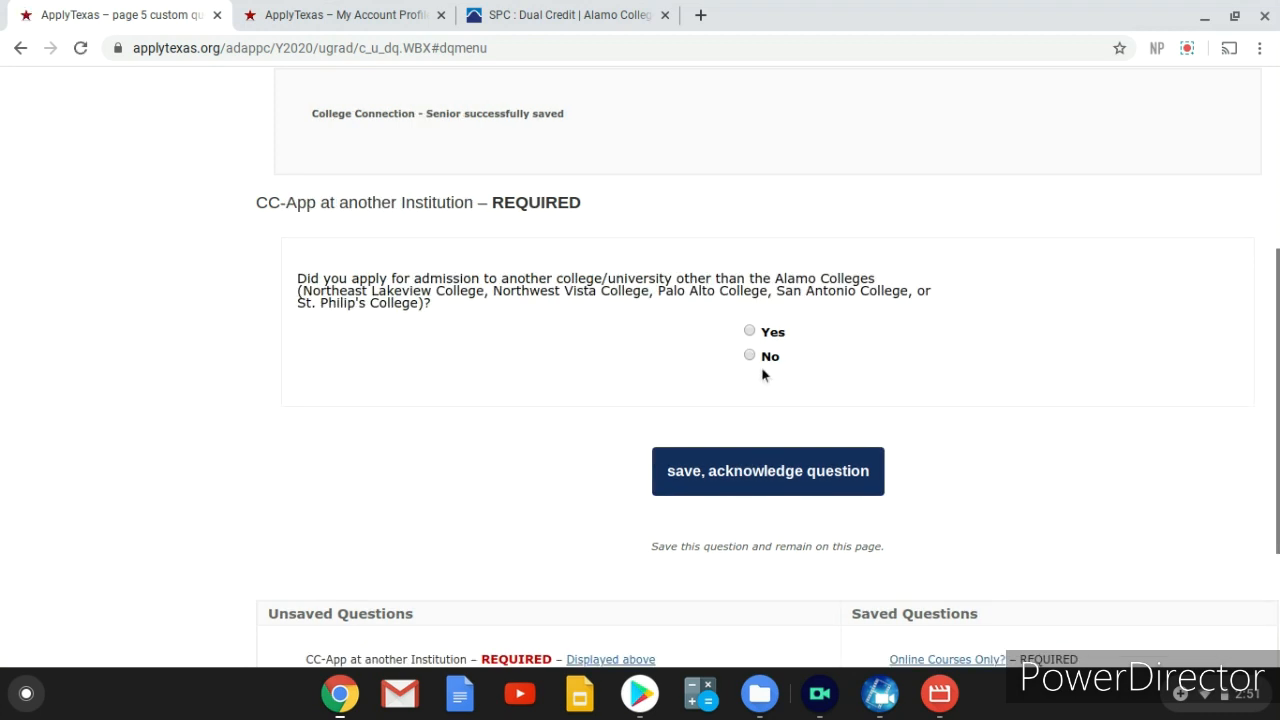
- Answer No to applying at another institution and Yes to the Alamo Colleges being first choice, saving both questions and the completed page
click(770, 358)
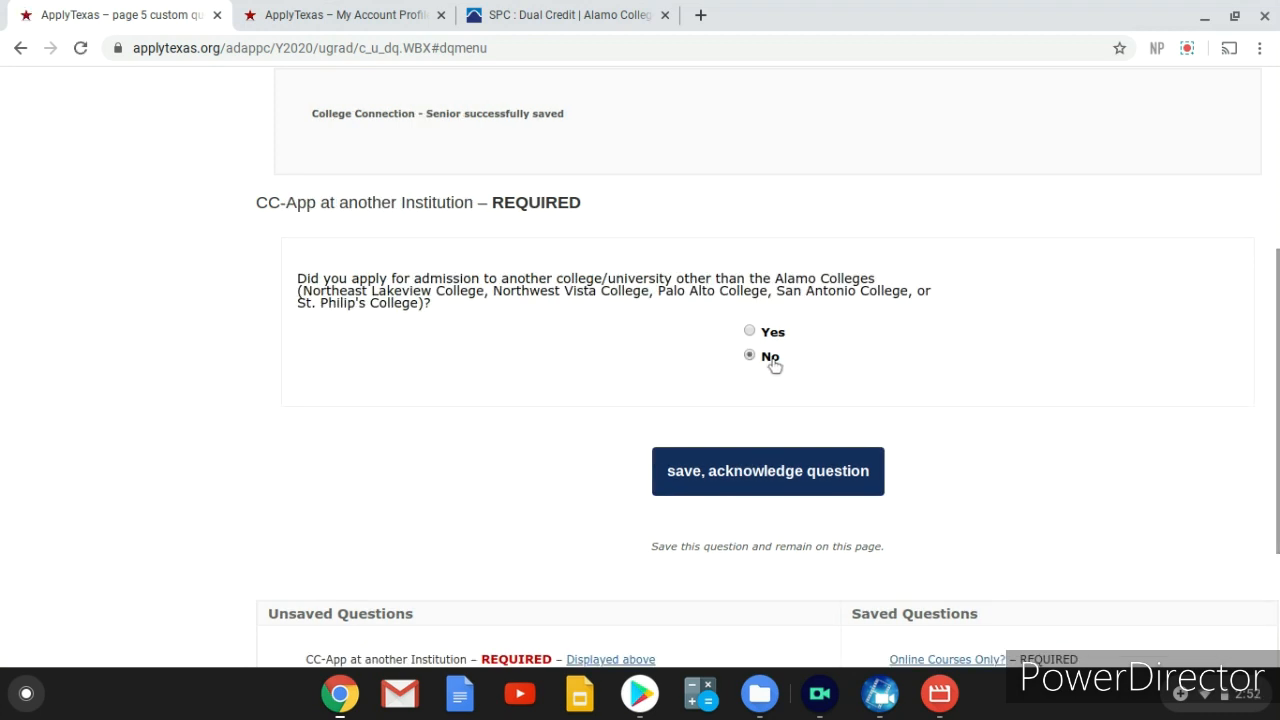
click(739, 484)
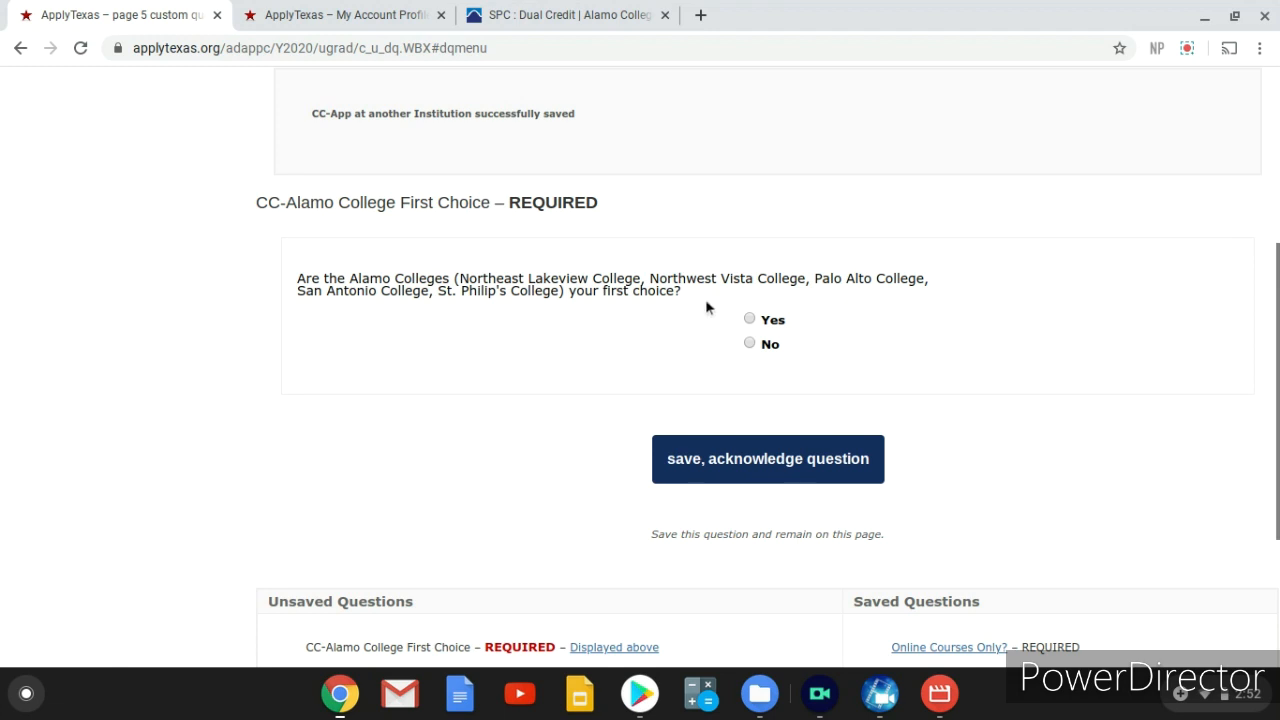
click(749, 319)
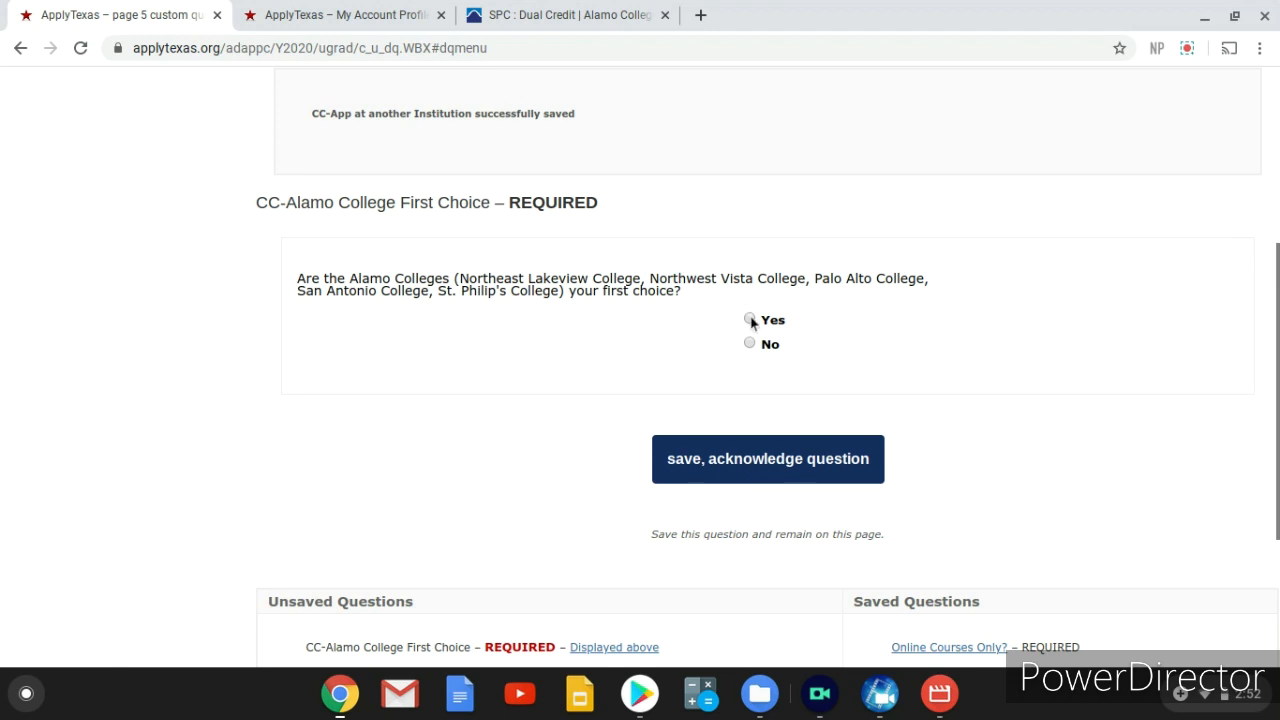
click(779, 452)
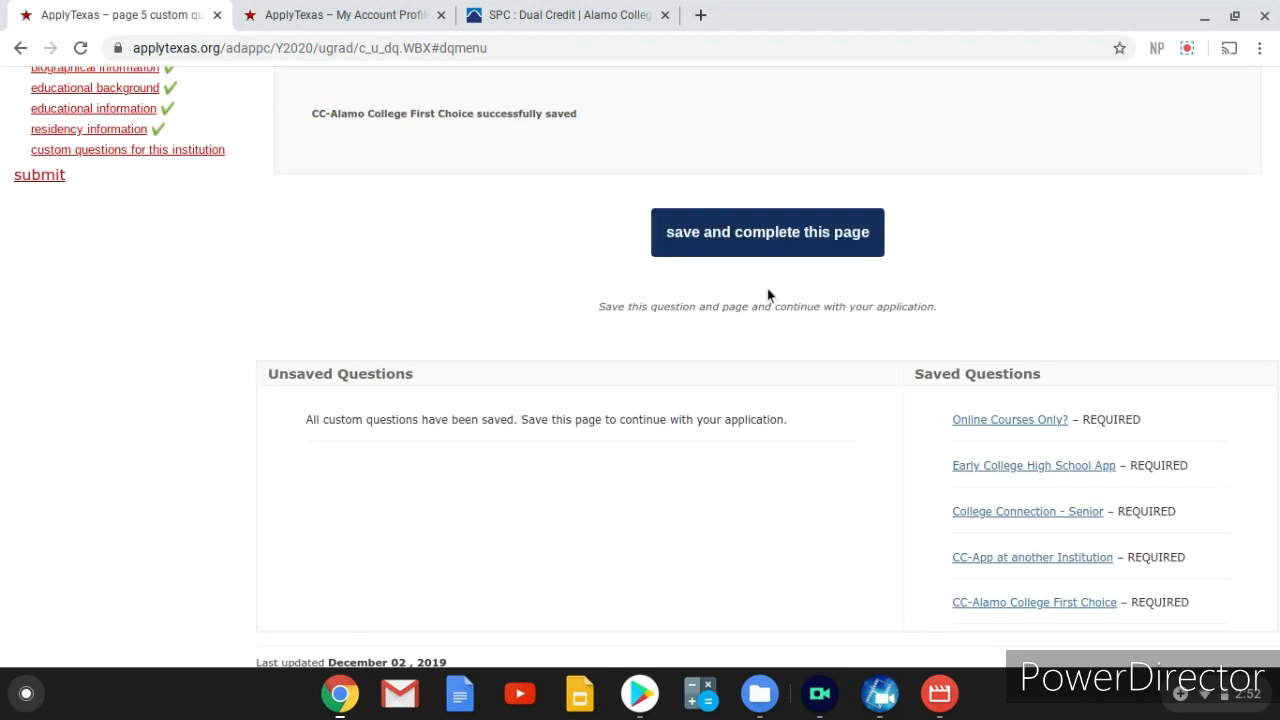
click(744, 248)
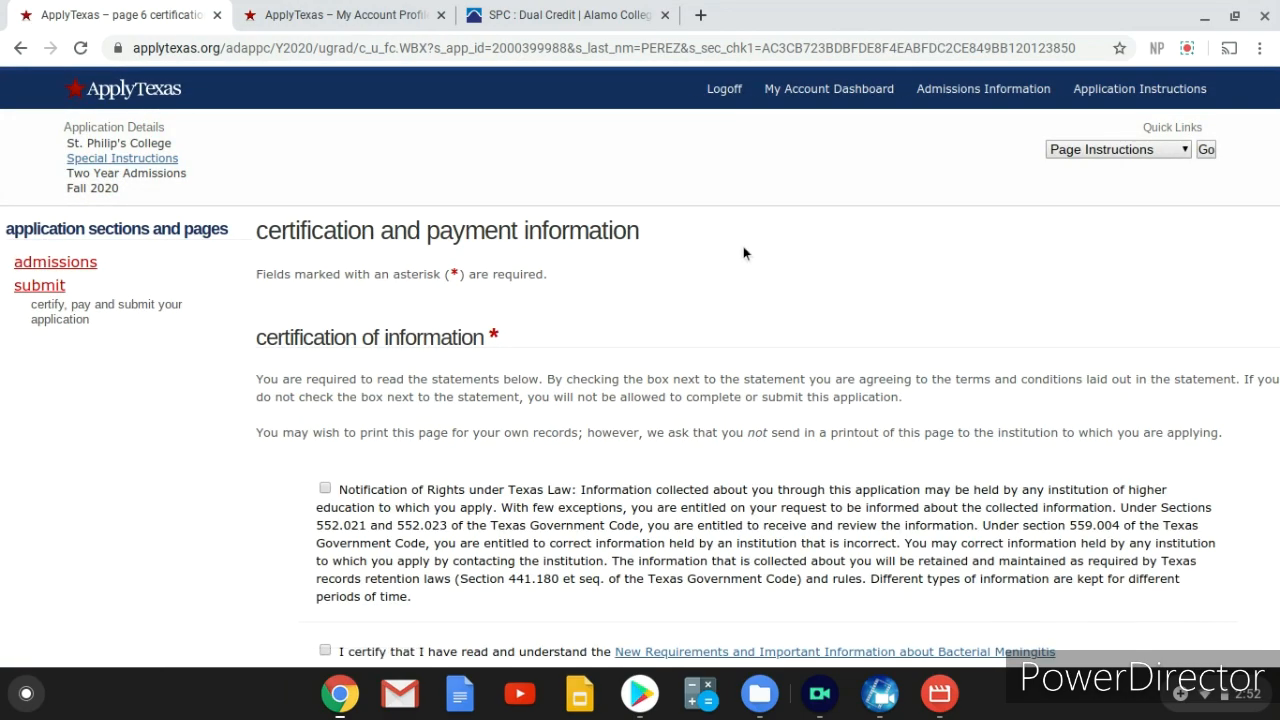
- Accept all three certification statements: Notification of Rights, Bacterial Meningitis information, and agreement to college policies
scroll(743, 253, down, 2)
scroll(645, 282, down, 2)
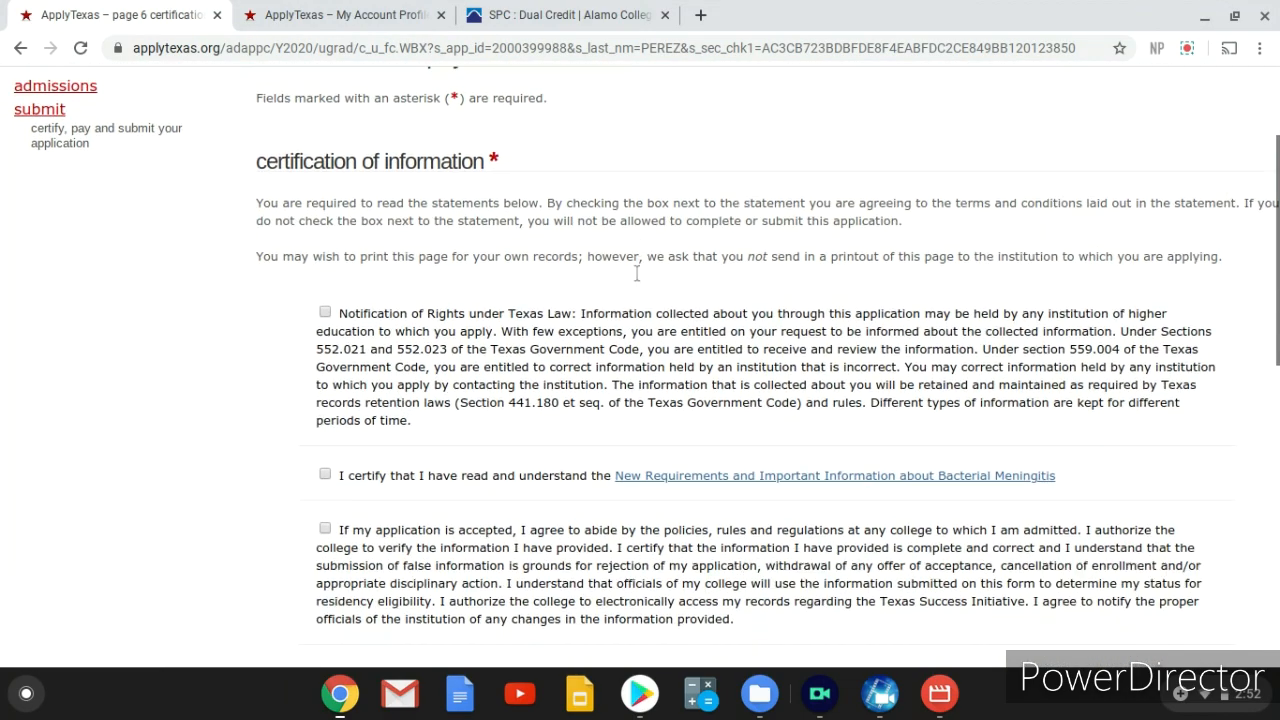
click(425, 304)
click(386, 406)
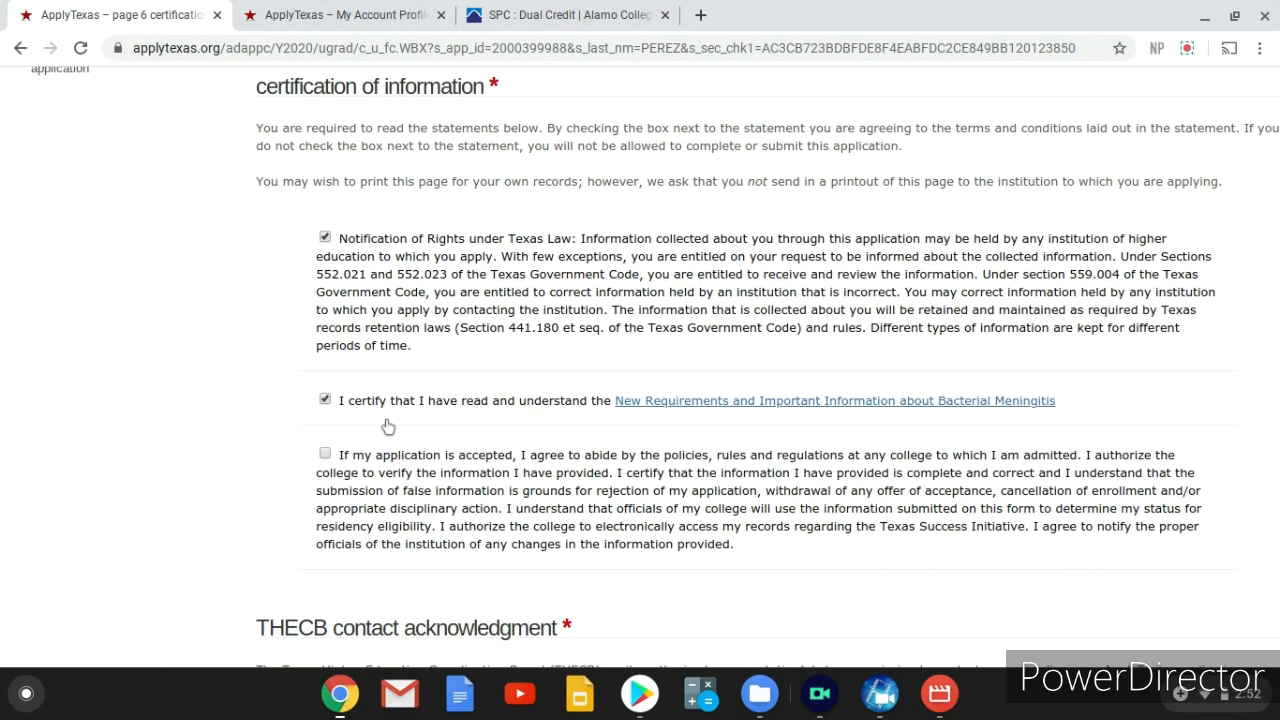
click(390, 458)
- Answer No to the THECB contact acknowledgment
scroll(655, 366, down, 2)
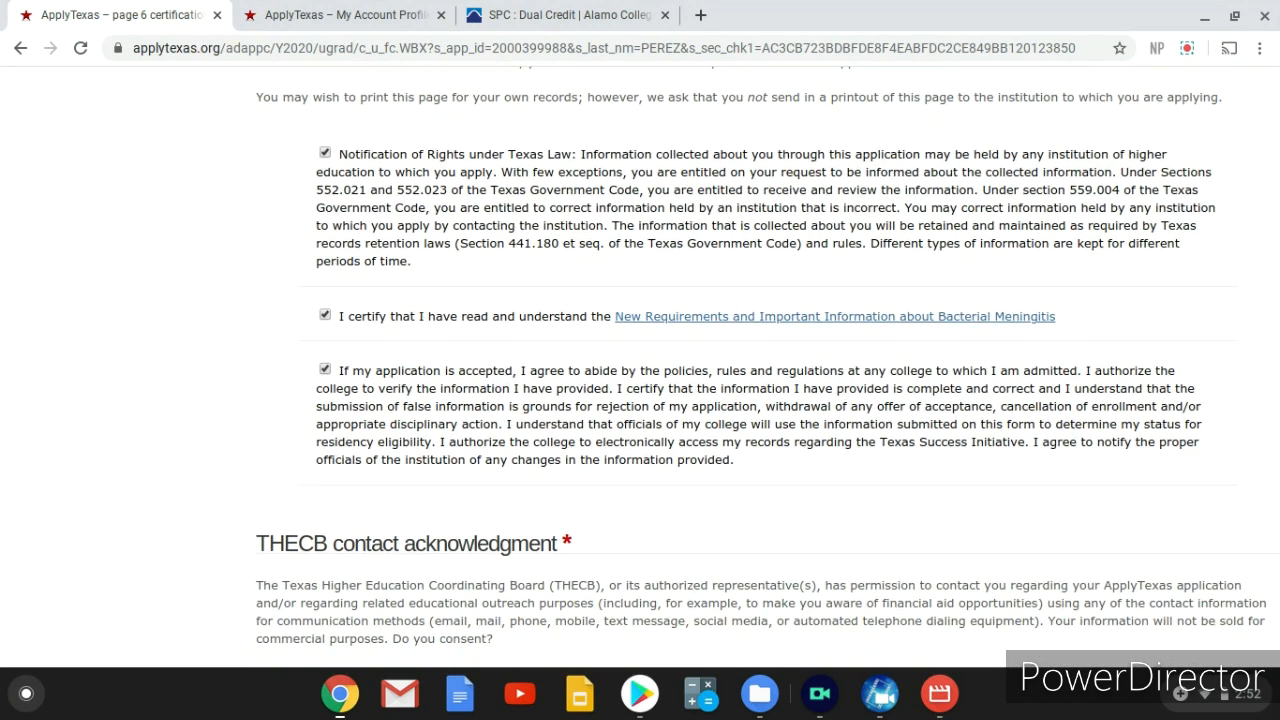
scroll(1014, 390, down, 5)
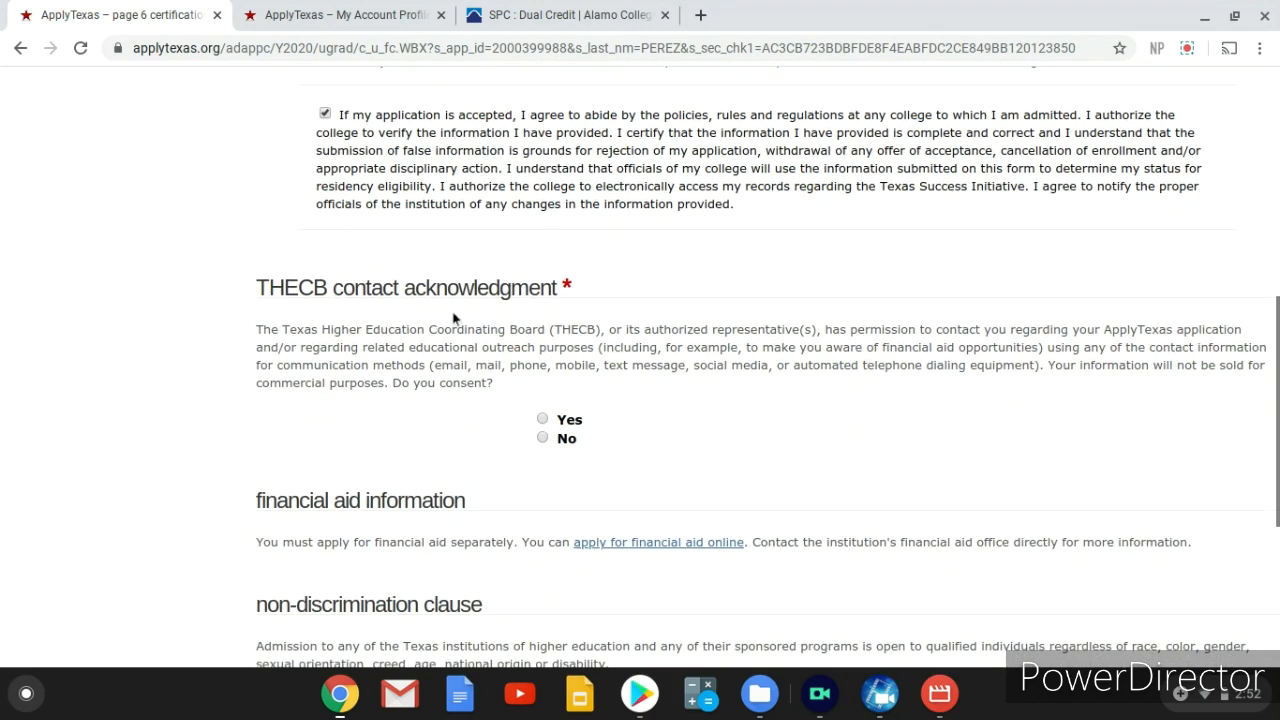
click(543, 439)
scroll(774, 406, down, 3)
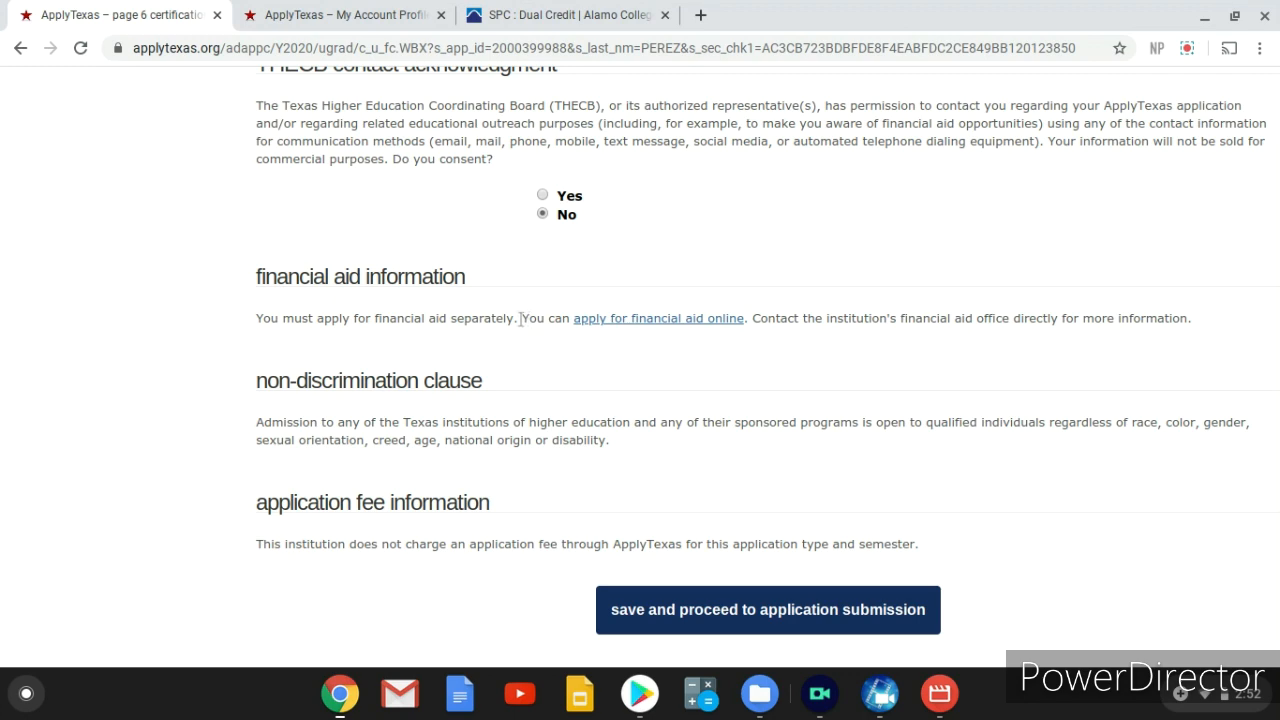
- Save the certification page, proceed to application submission, and check the confirmation that the application is ready to submit
scroll(520, 318, down, 2)
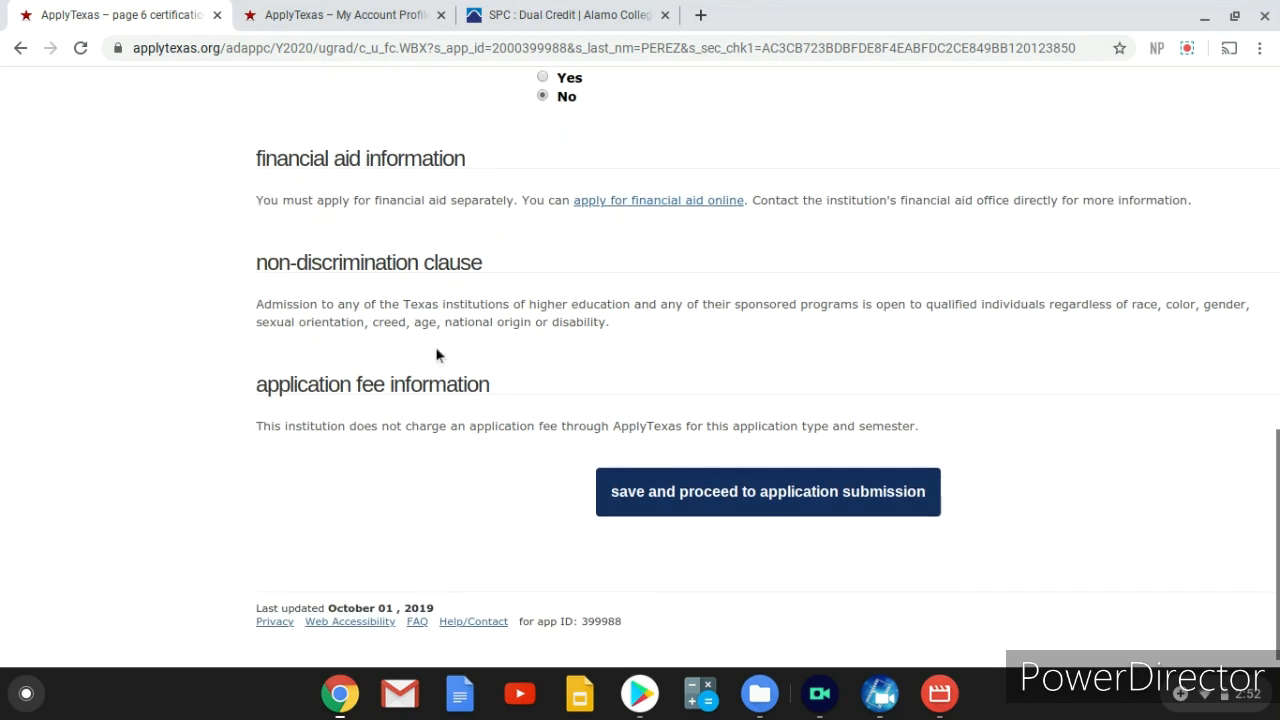
click(643, 496)
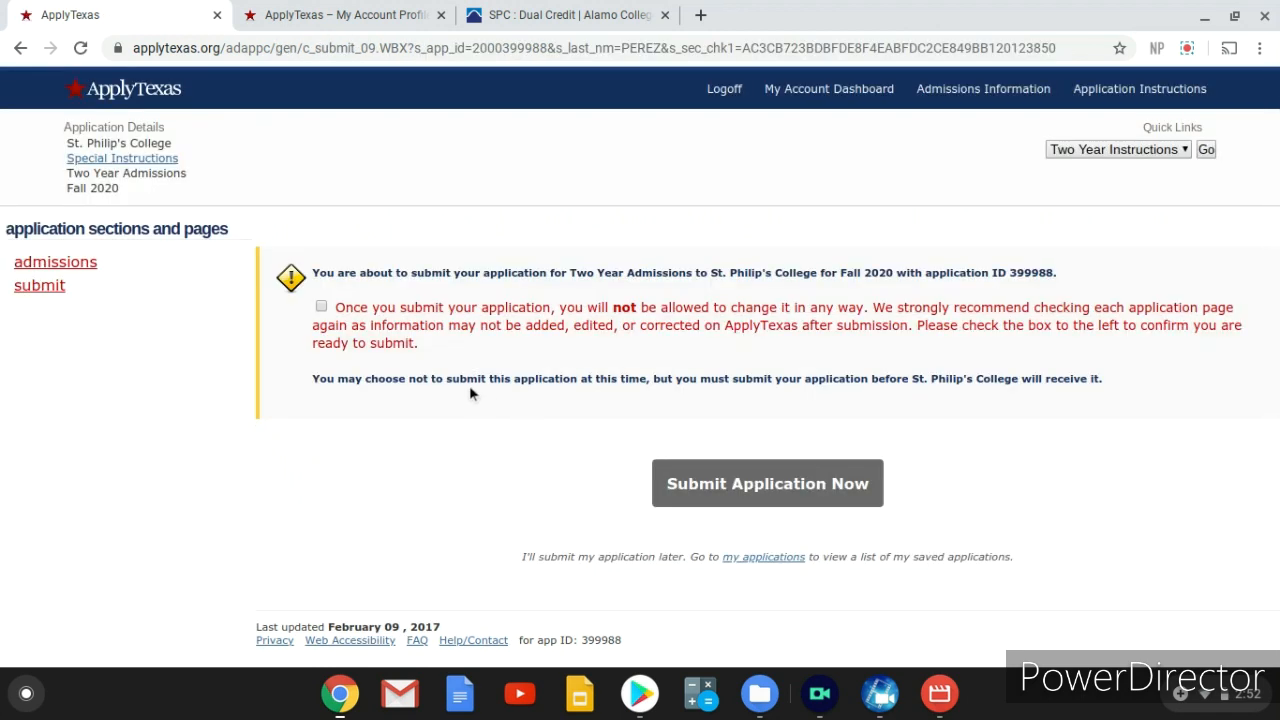
click(321, 306)
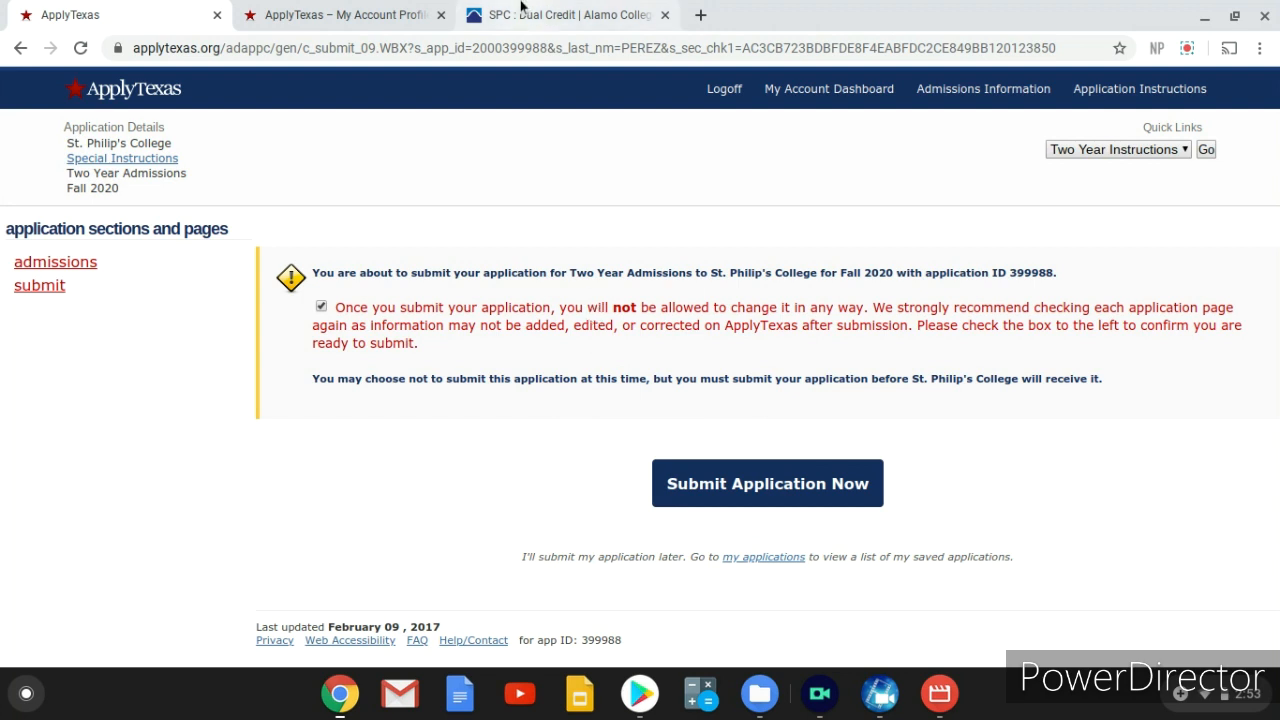
- Switch to the St. Philip's College Dual Credit page, review the requirements, and open the ApplyTexas "view steps" guide
click(522, 14)
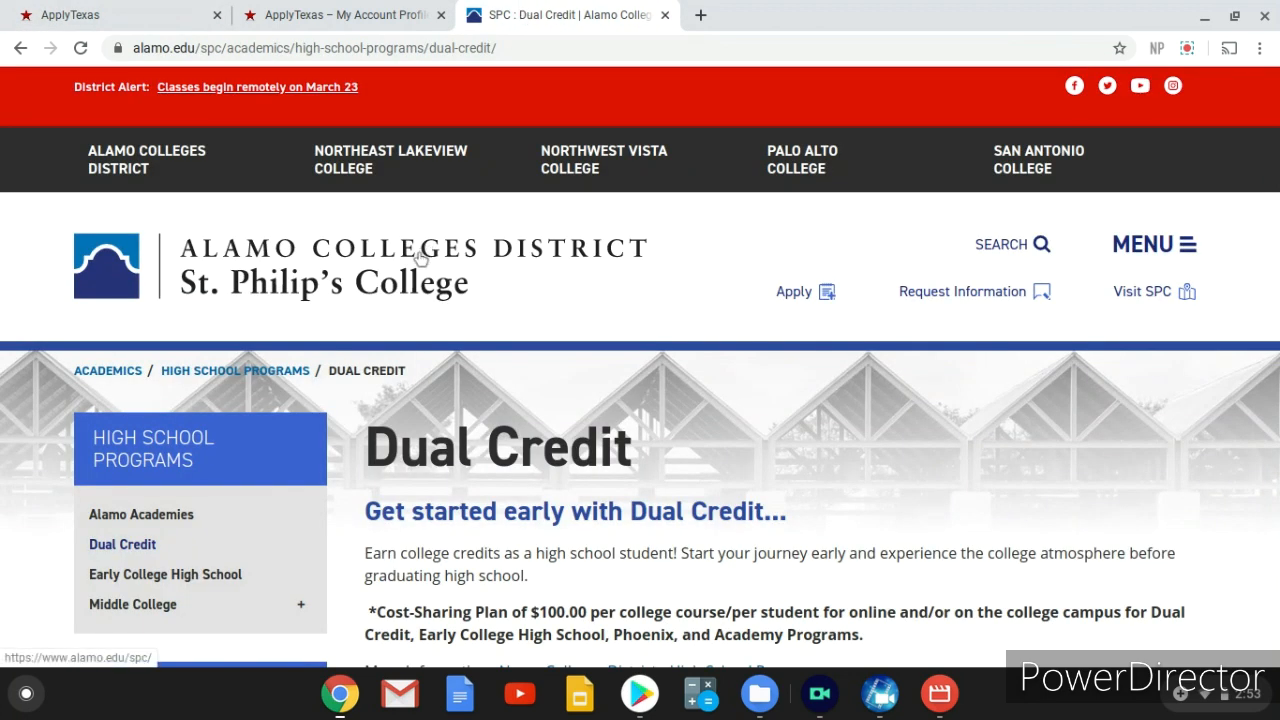
scroll(420, 258, down, 1)
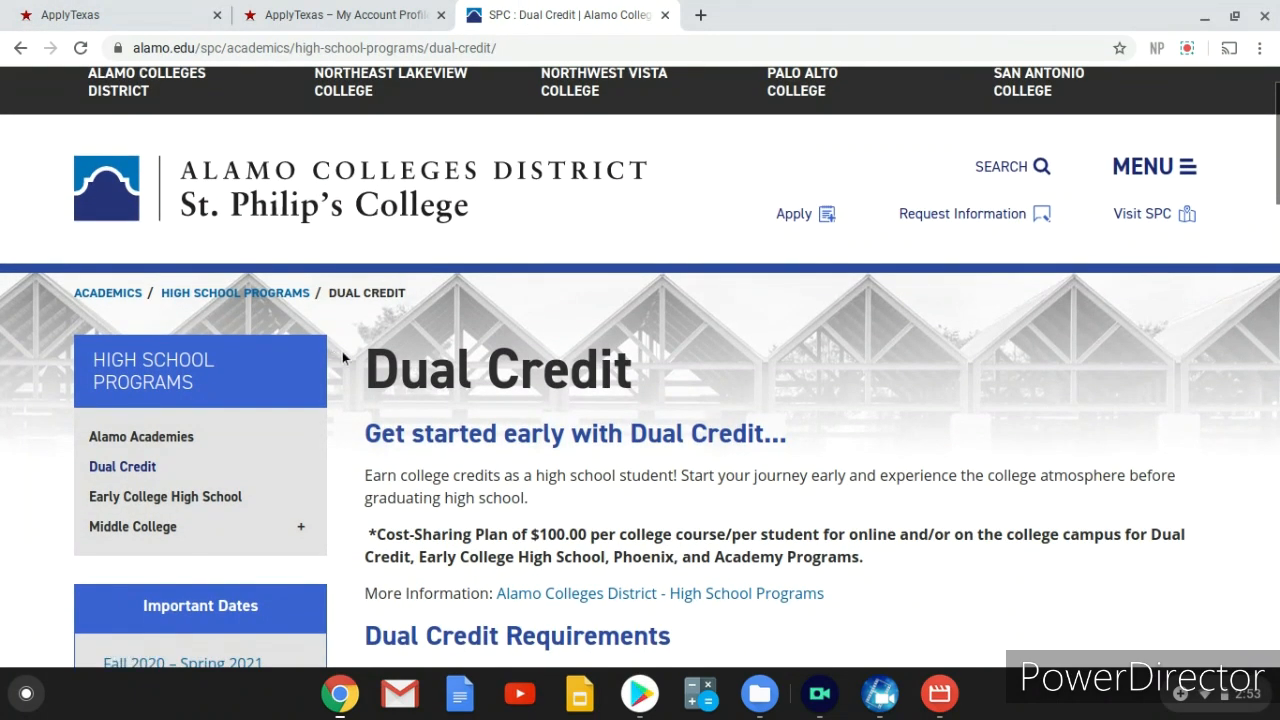
scroll(342, 357, down, 1)
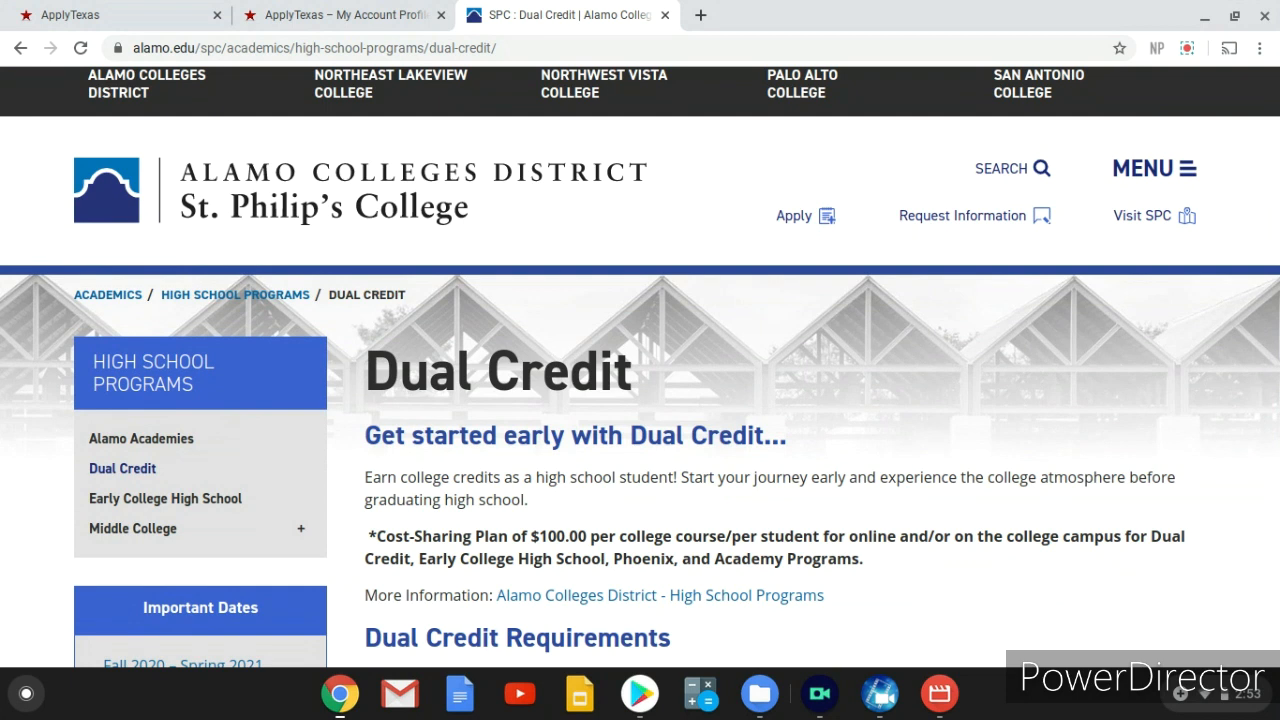
scroll(228, 131, down, 3)
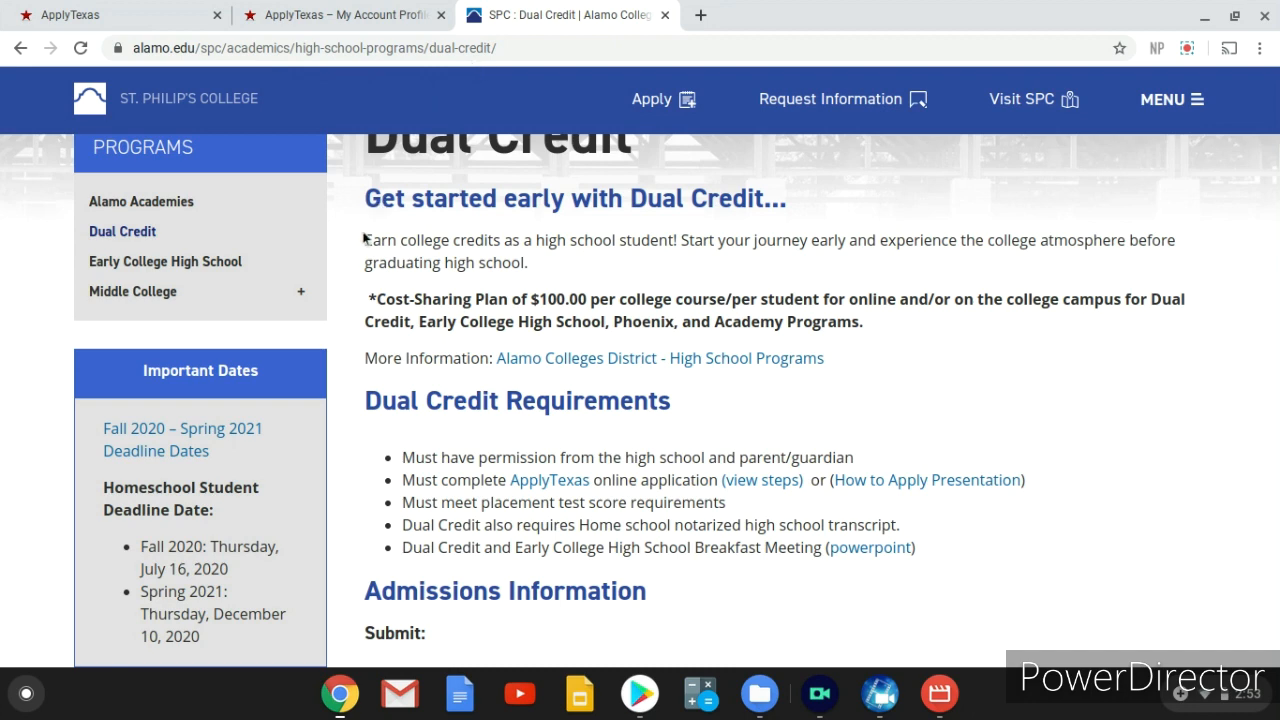
scroll(363, 240, down, 1)
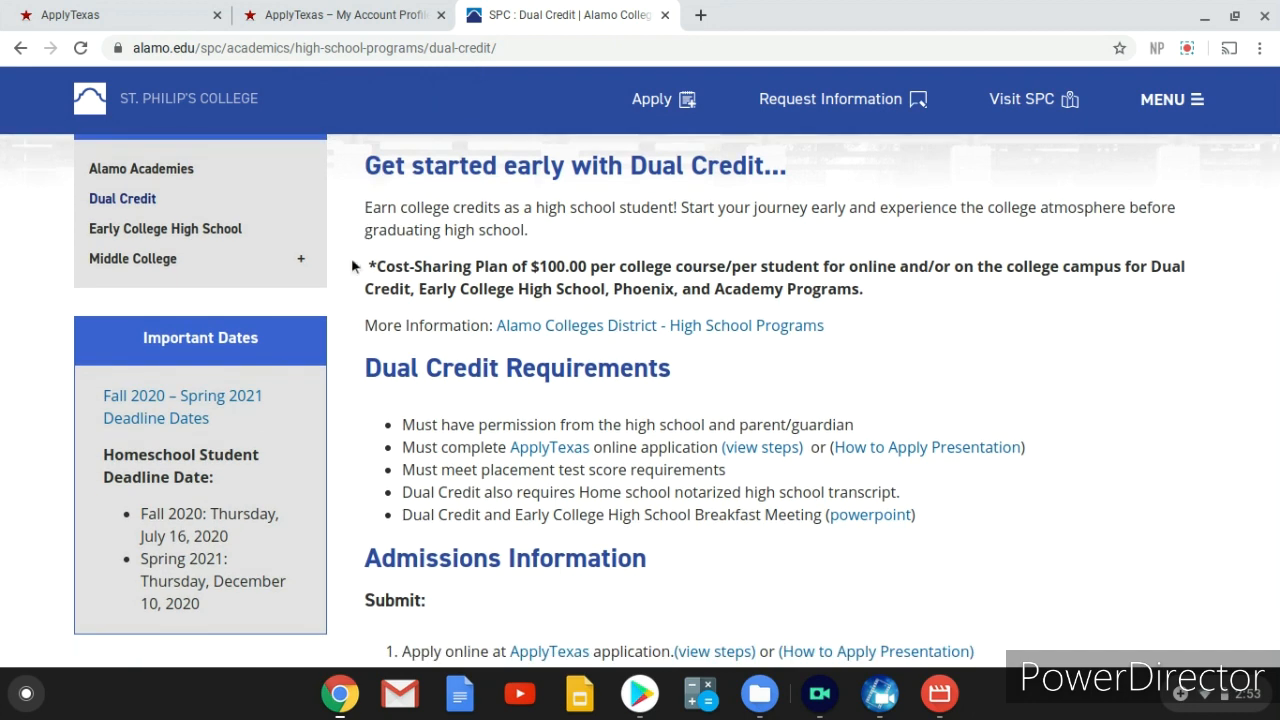
click(751, 452)
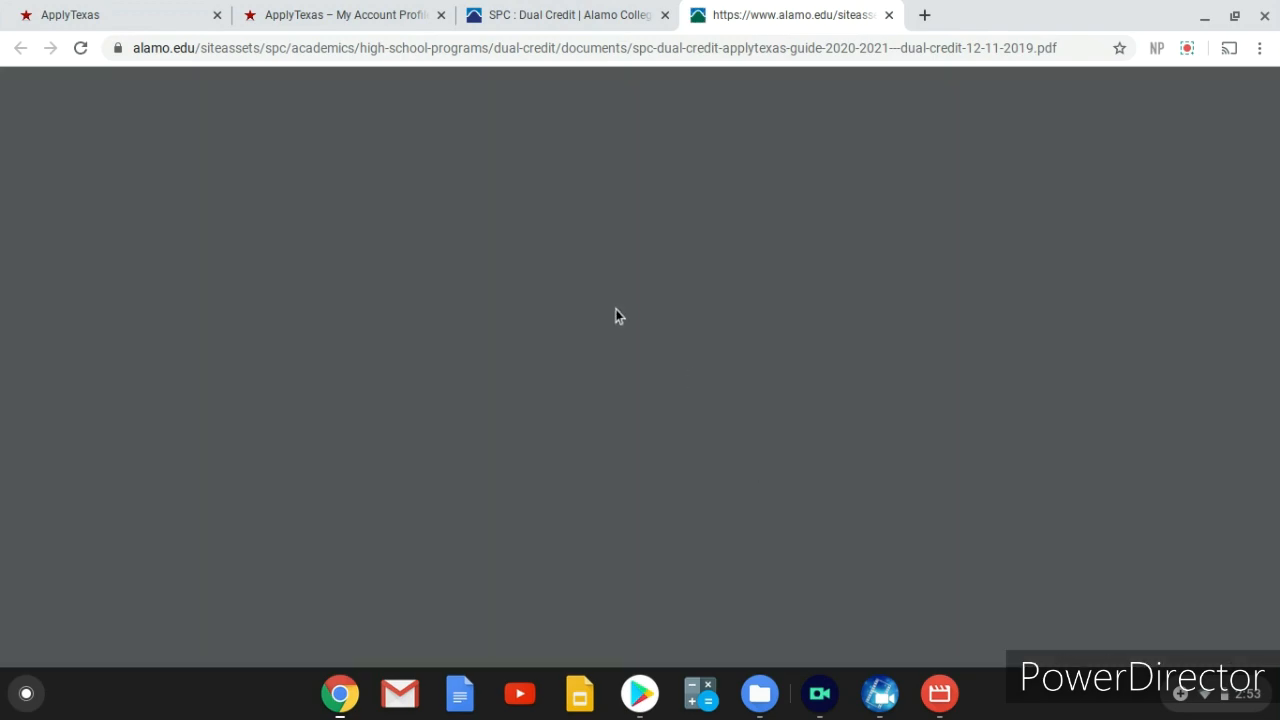
- Look through the St. Philip's College ApplyTexas guide PDF, from account creation through custom questions and certification of information
scroll(614, 308, down, 3)
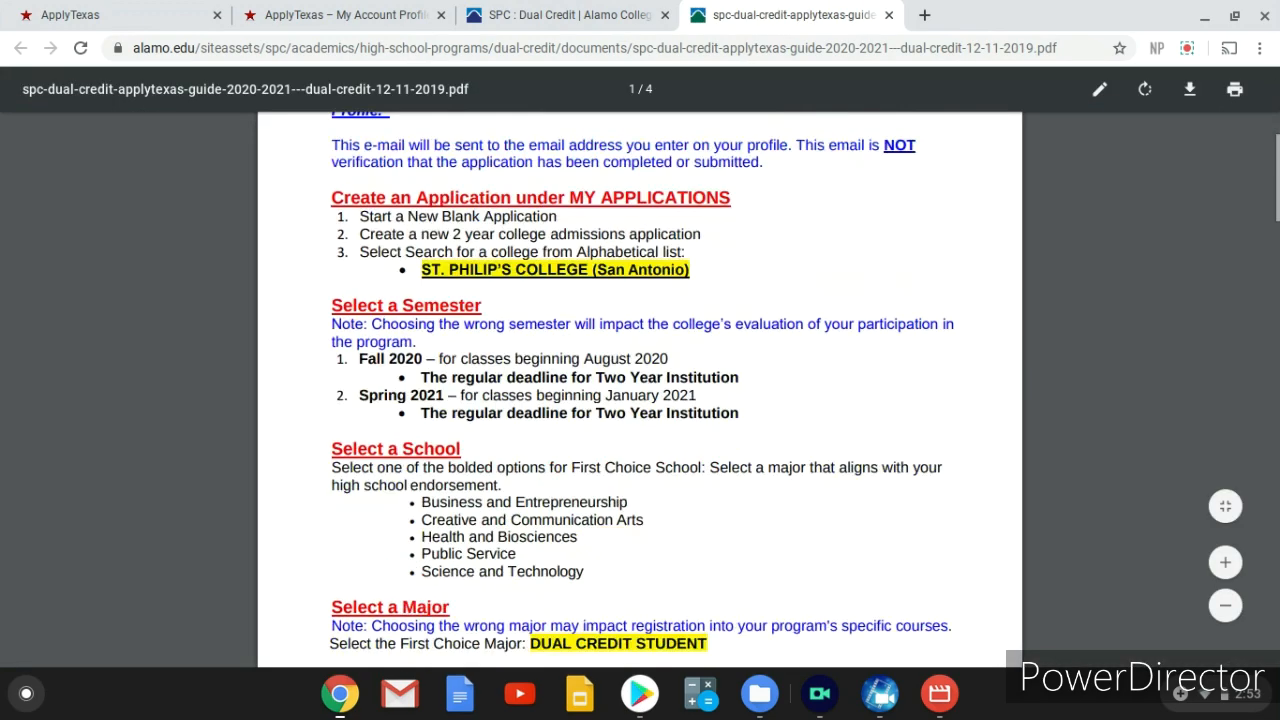
scroll(640, 390, down, 12)
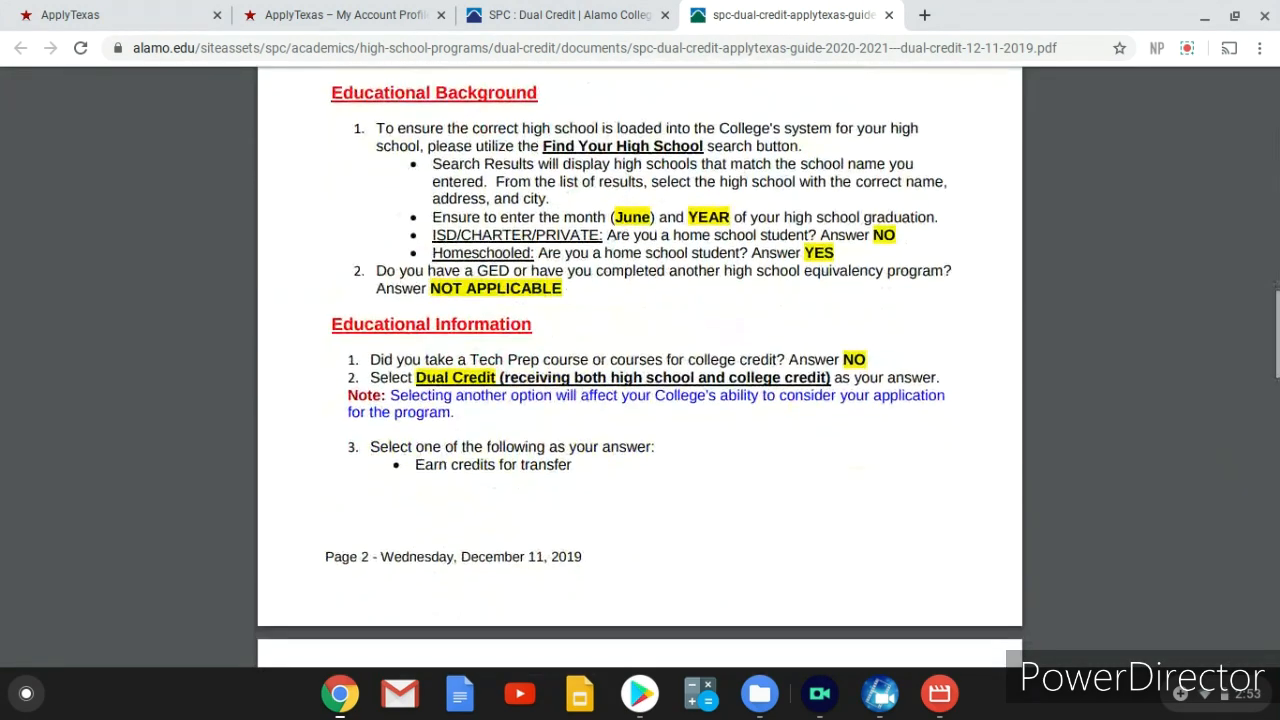
scroll(640, 366, down, 12)
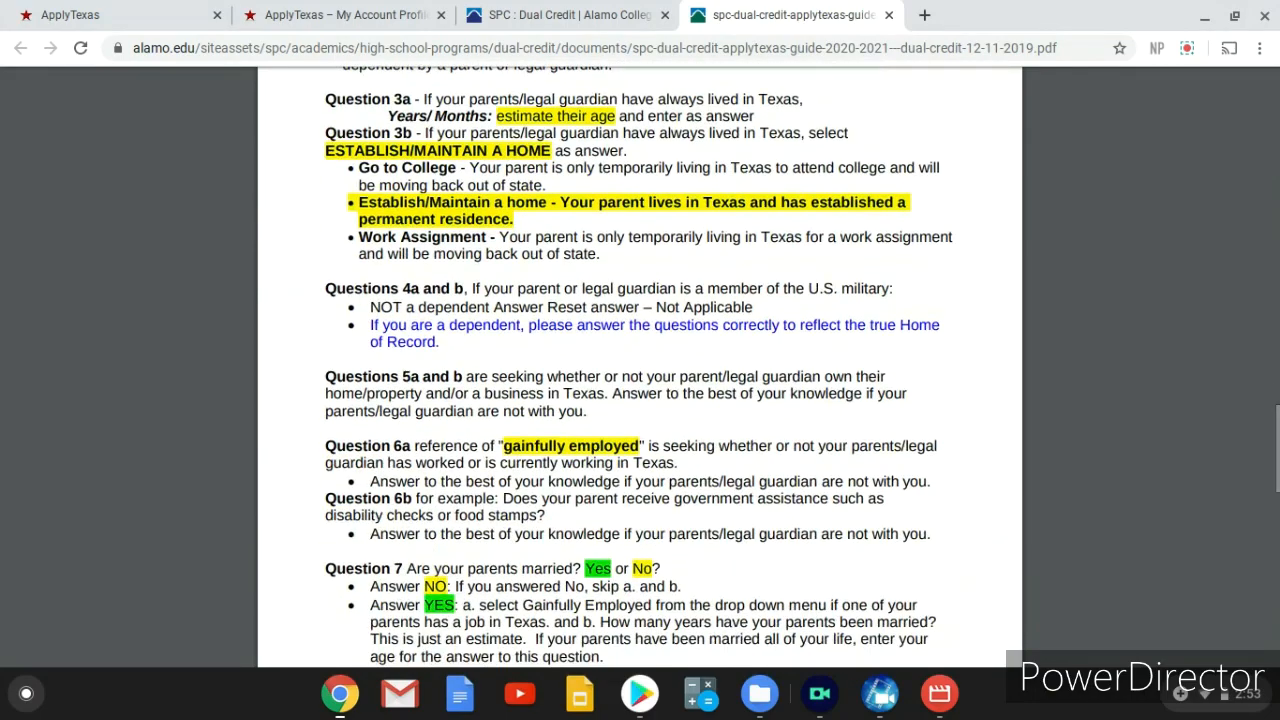
scroll(640, 366, down, 12)
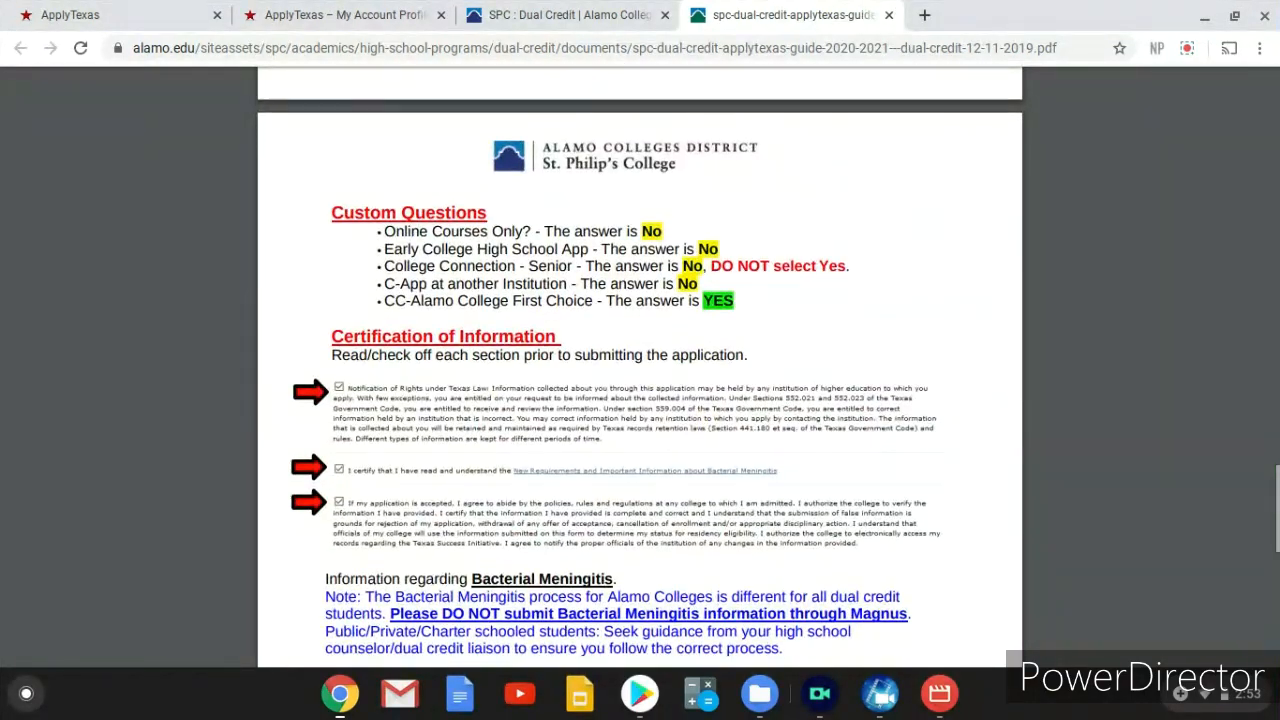
scroll(640, 390, up, 20)
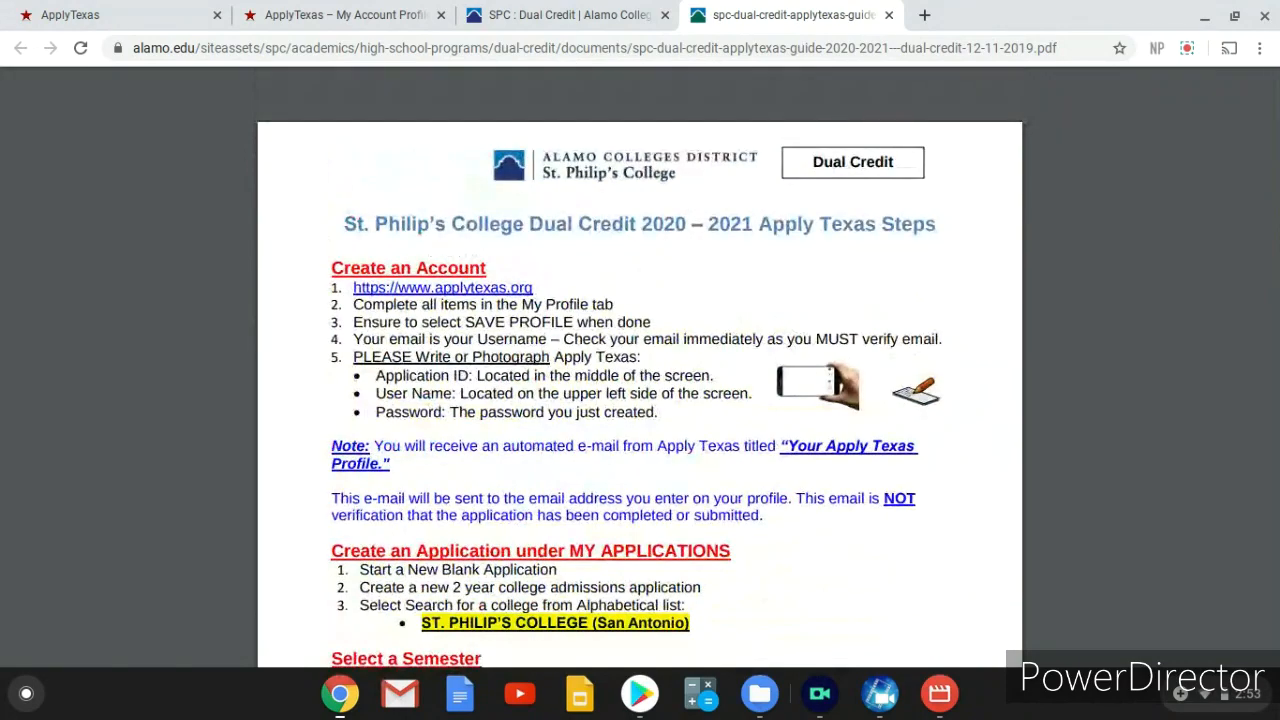
scroll(588, 537, down, 4)
scroll(564, 388, down, 7)
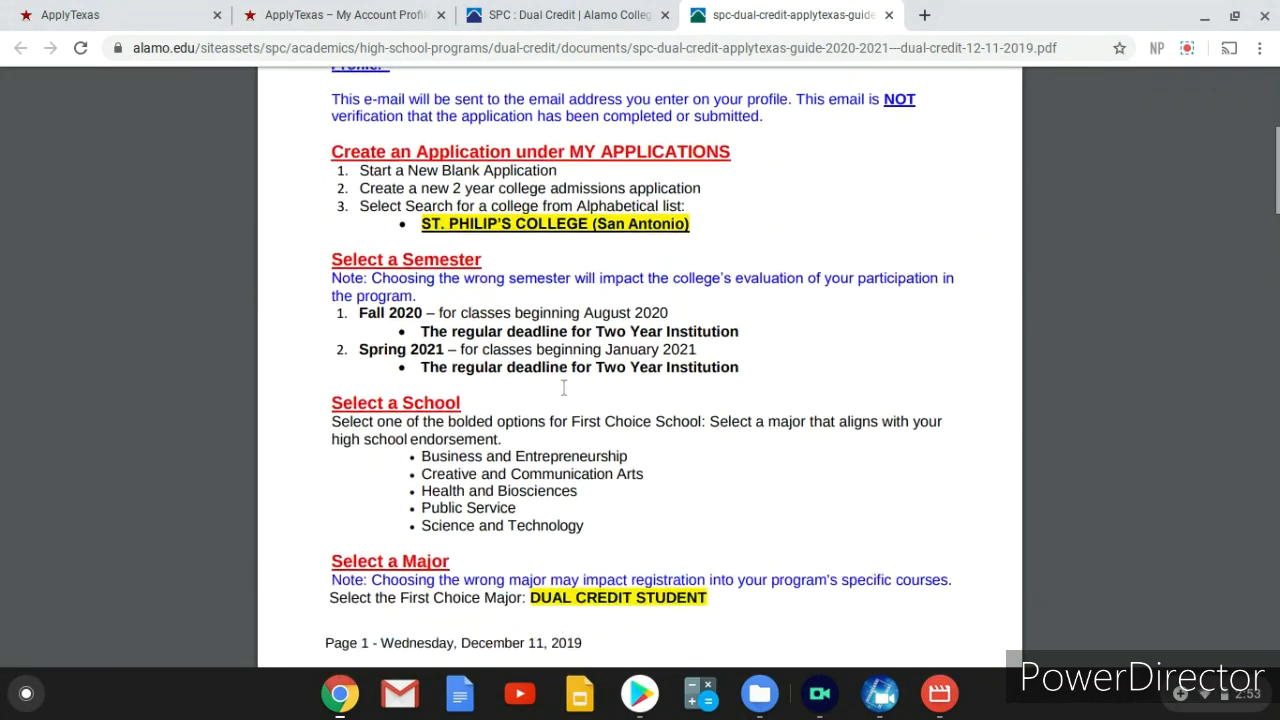
scroll(564, 388, up, 11)
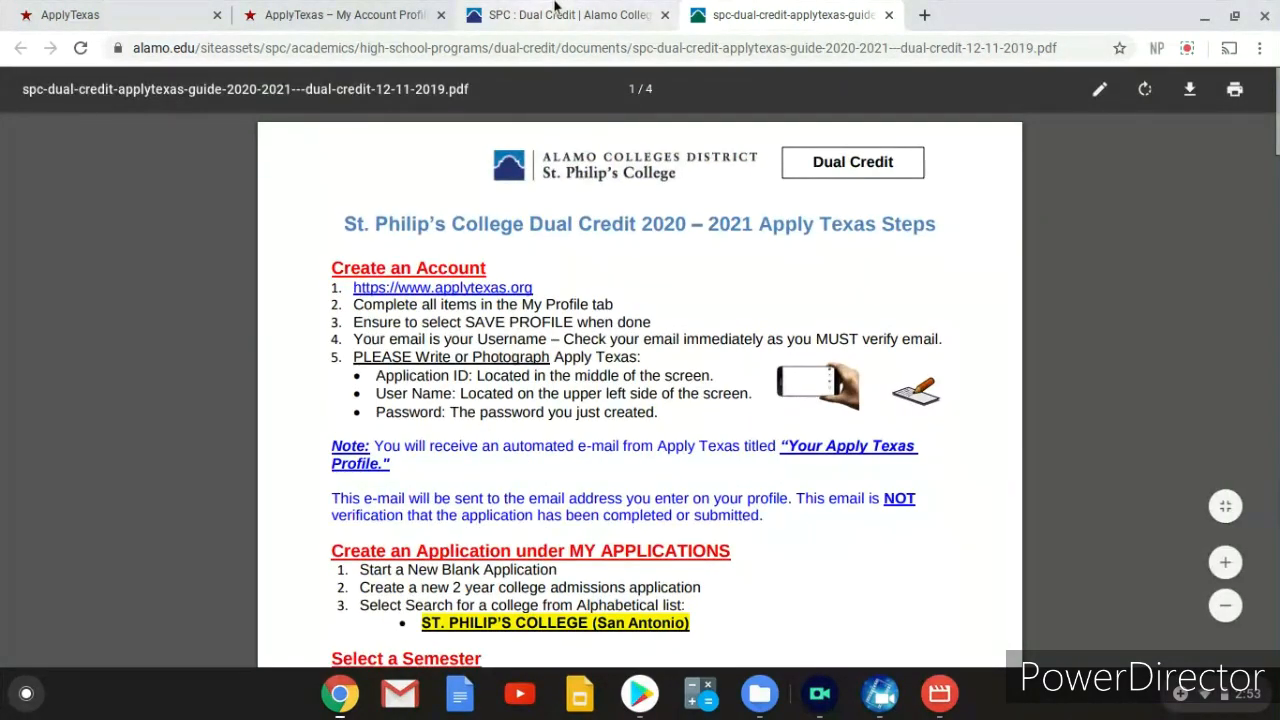
- Return to the St. Philip's College Dual Credit page and look over its additional information and forms section
click(560, 15)
scroll(352, 407, down, 3)
scroll(352, 400, down, 10)
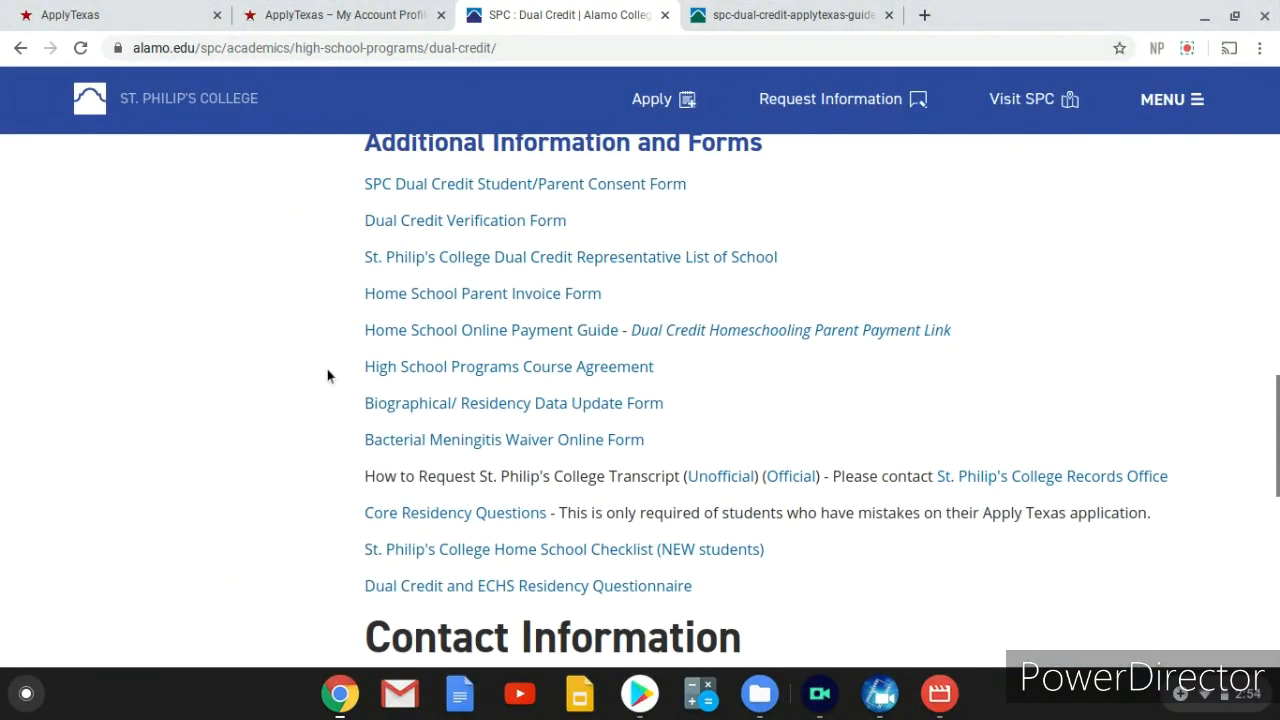
scroll(260, 357, down, 3)
scroll(259, 360, up, 12)
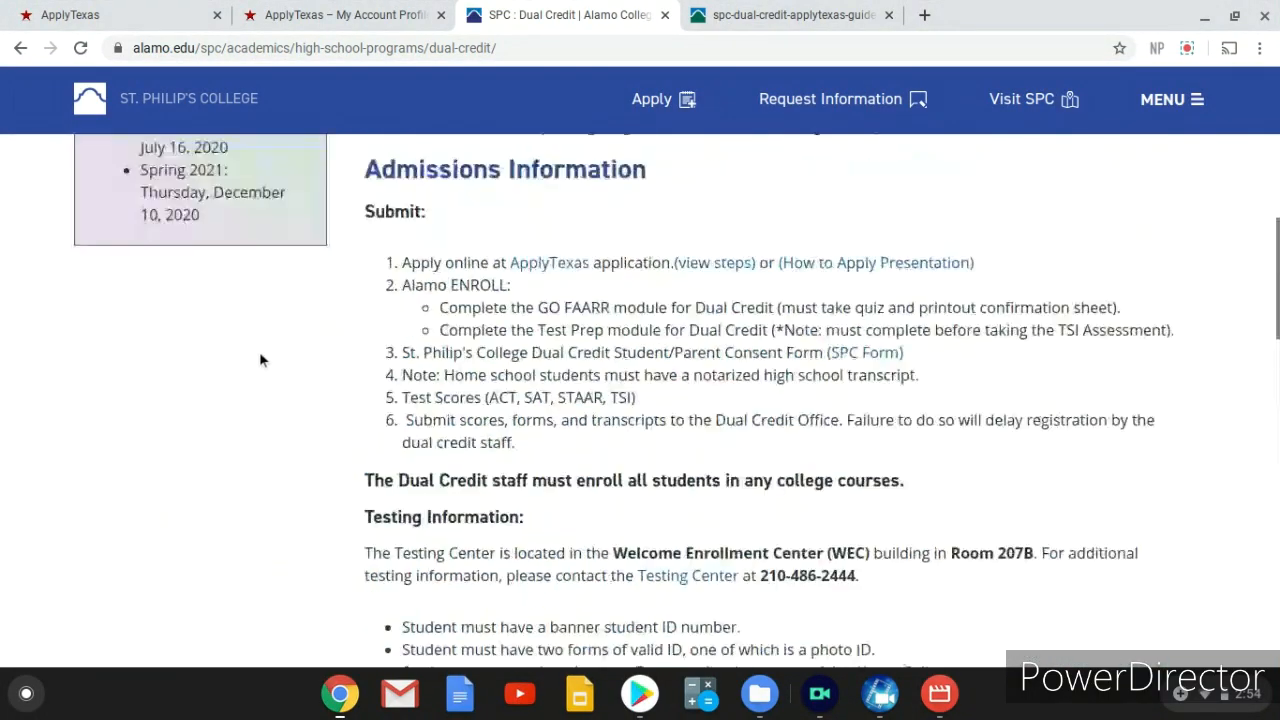
scroll(259, 360, up, 5)
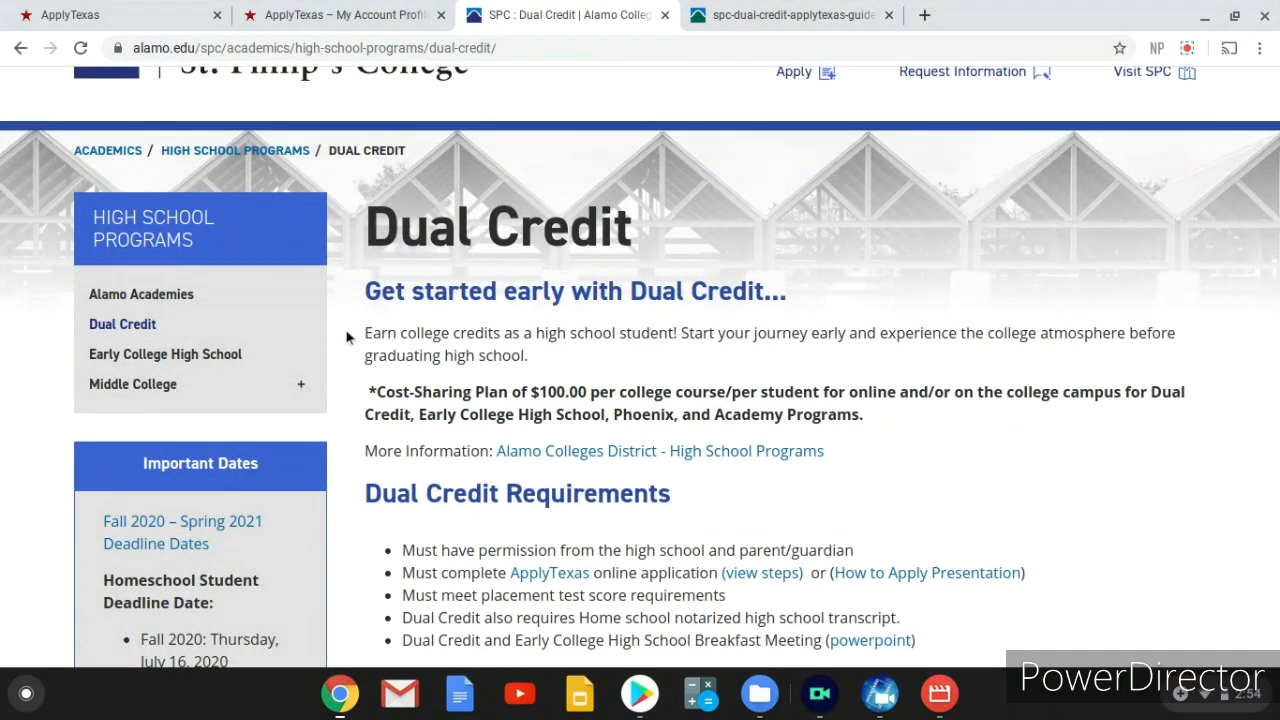
- Review the Admissions Information submission list, highlighting the Alamo ENROLL item with its GO FAARR and Test Prep modules
scroll(348, 338, down, 1)
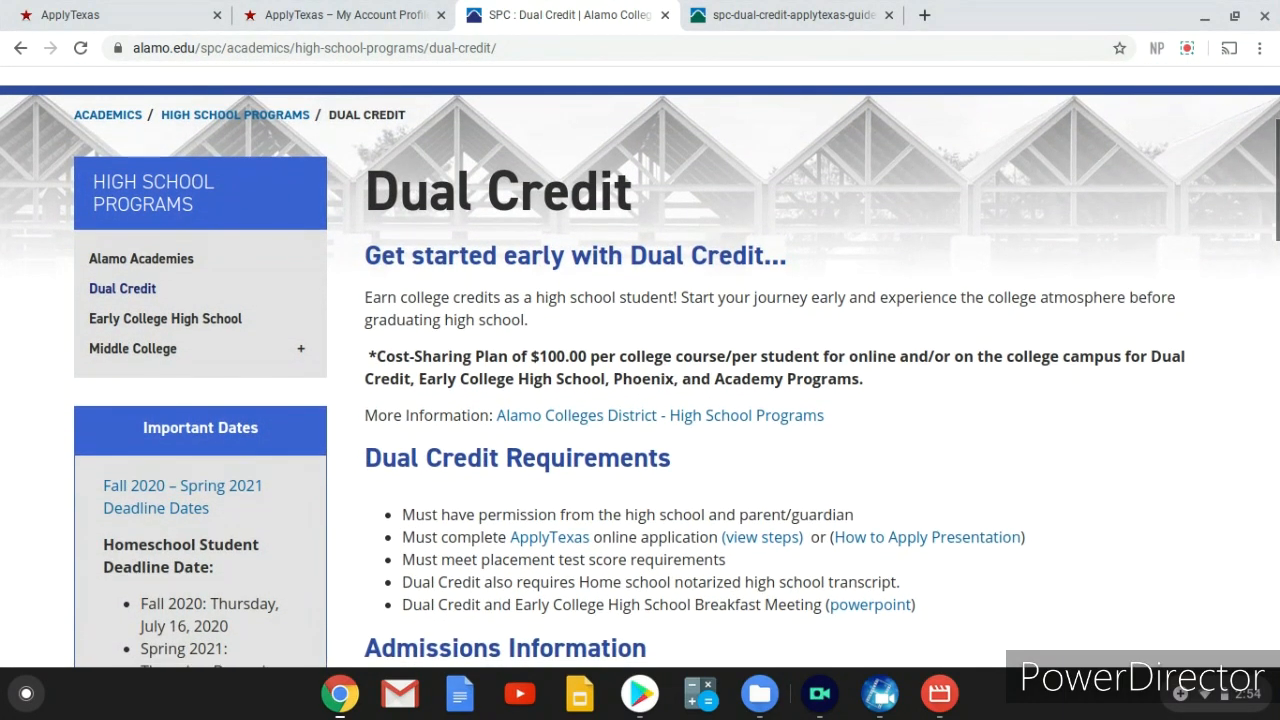
scroll(640, 400, down, 7)
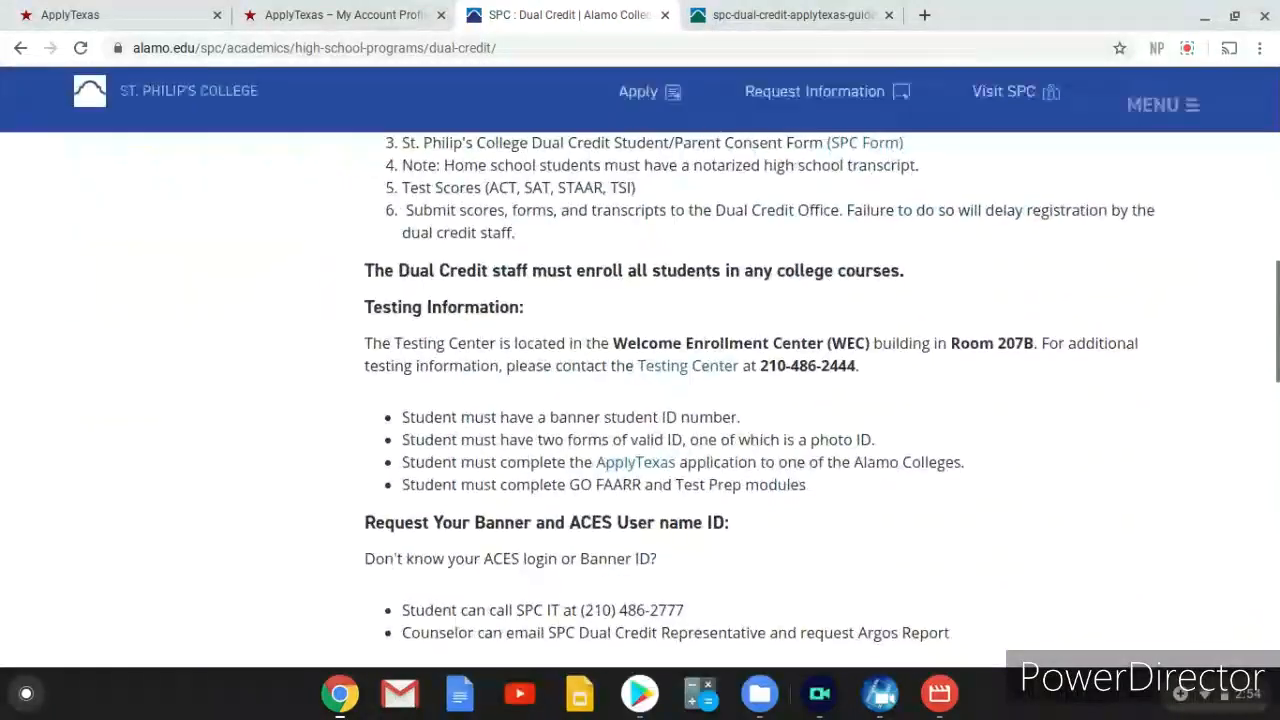
scroll(640, 400, up, 2)
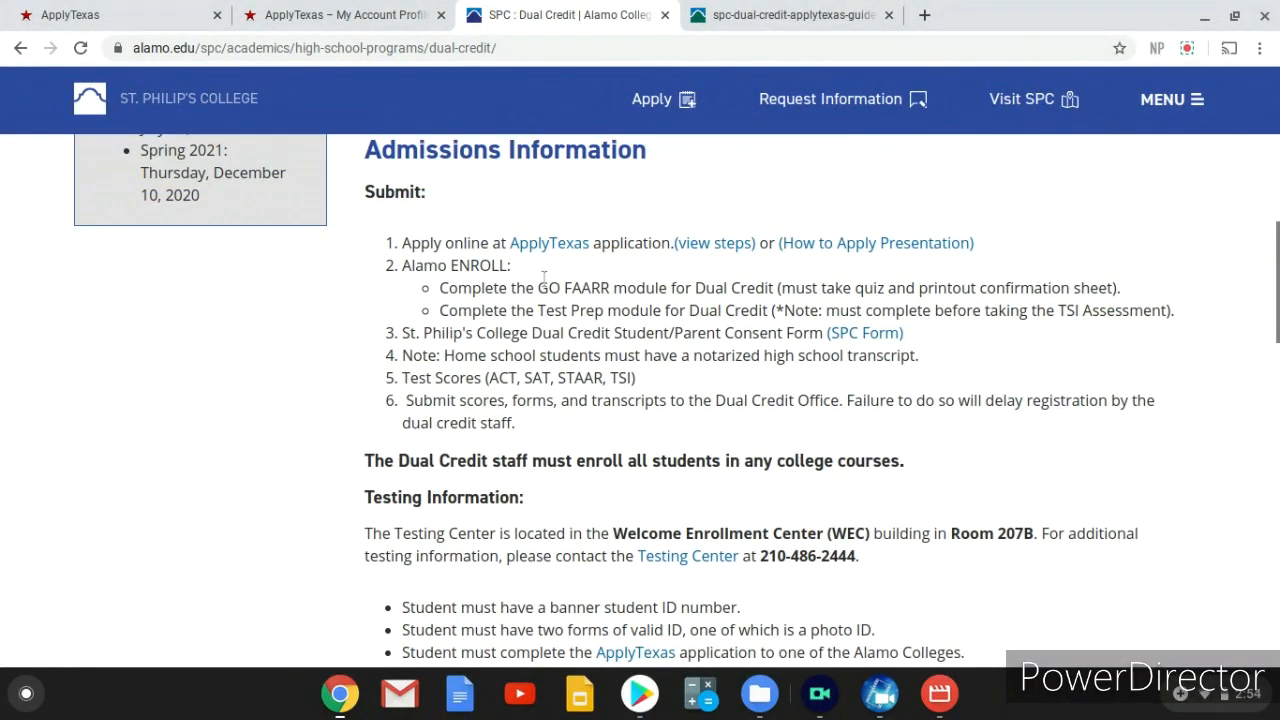
drag(410, 266, 1205, 315)
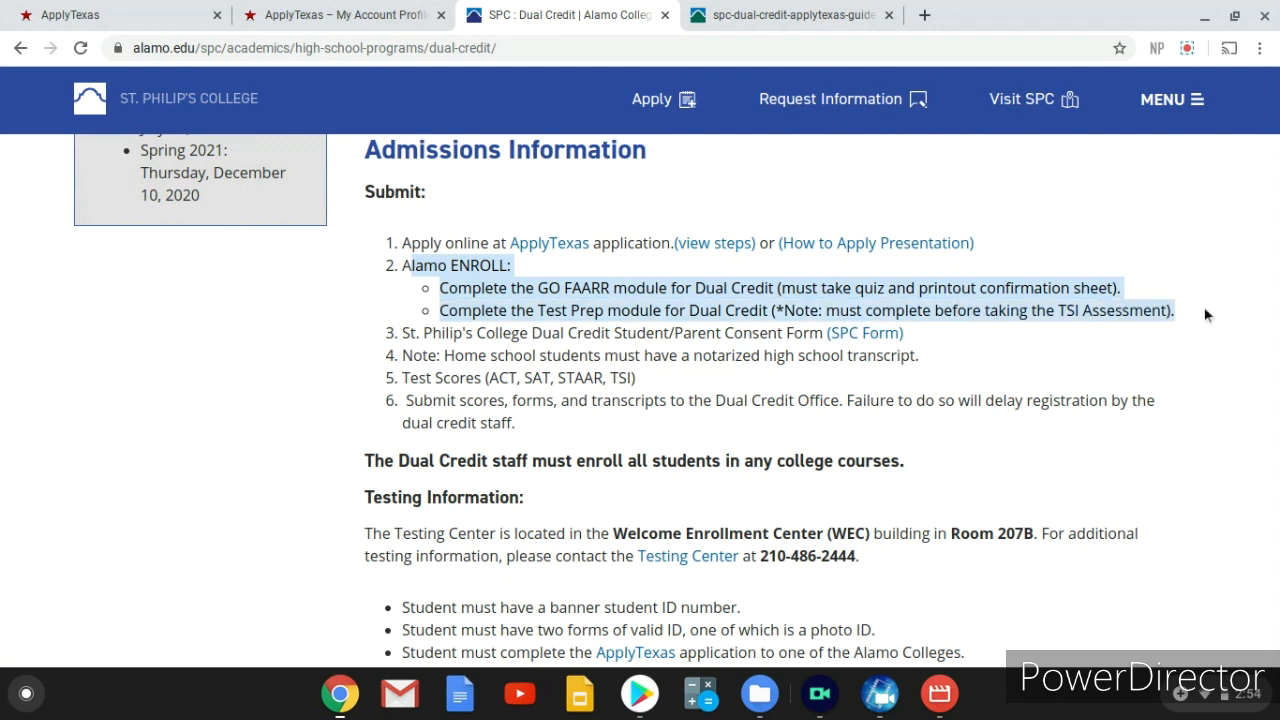
click(365, 285)
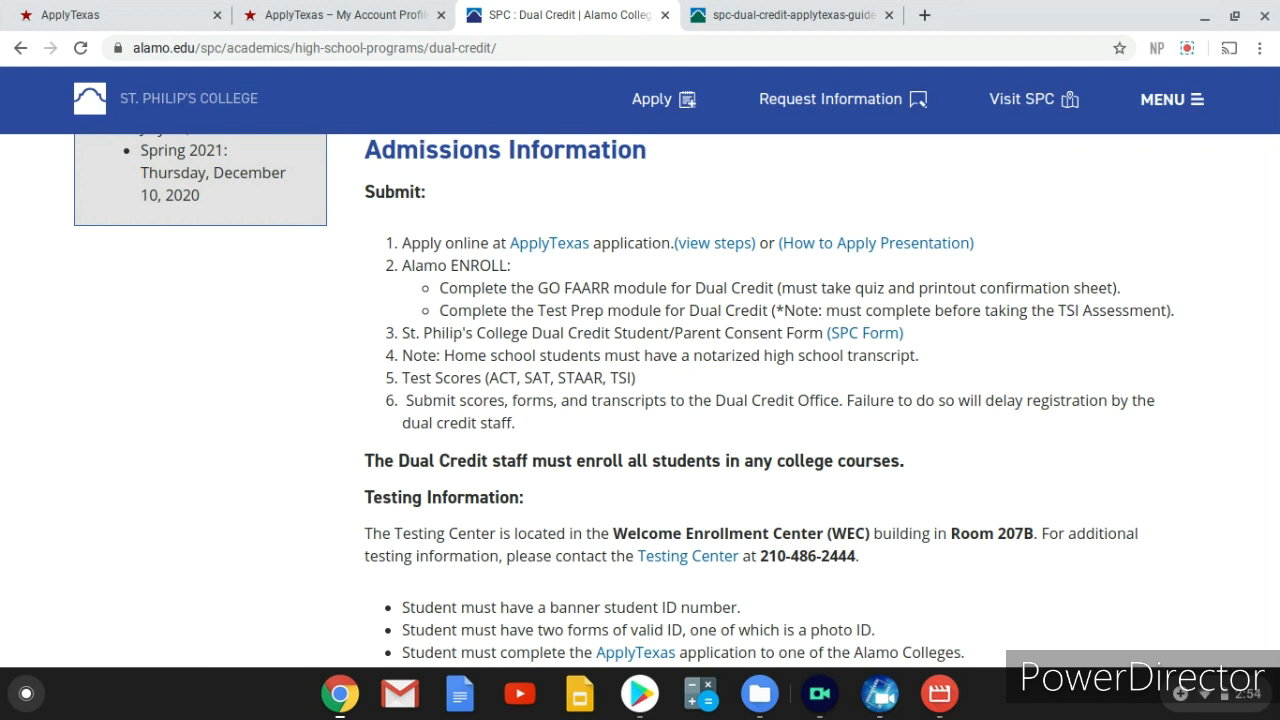
scroll(348, 268, up, 2)
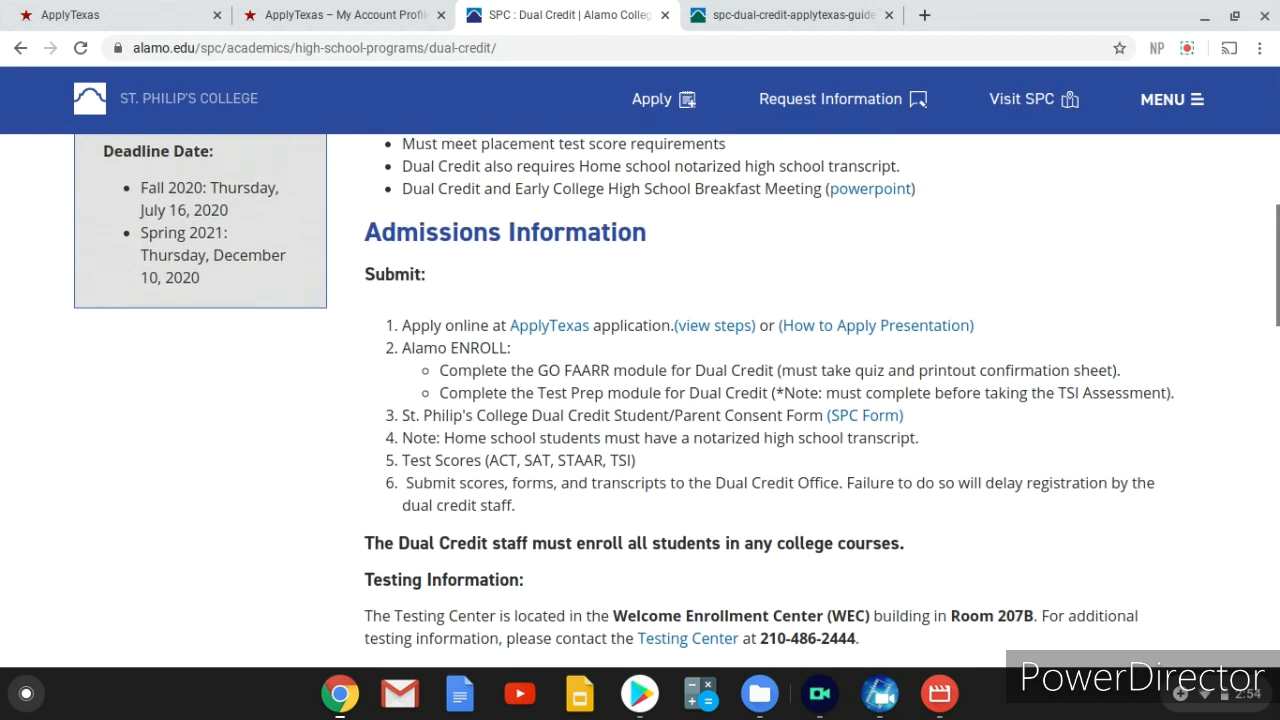
scroll(348, 268, up, 4)
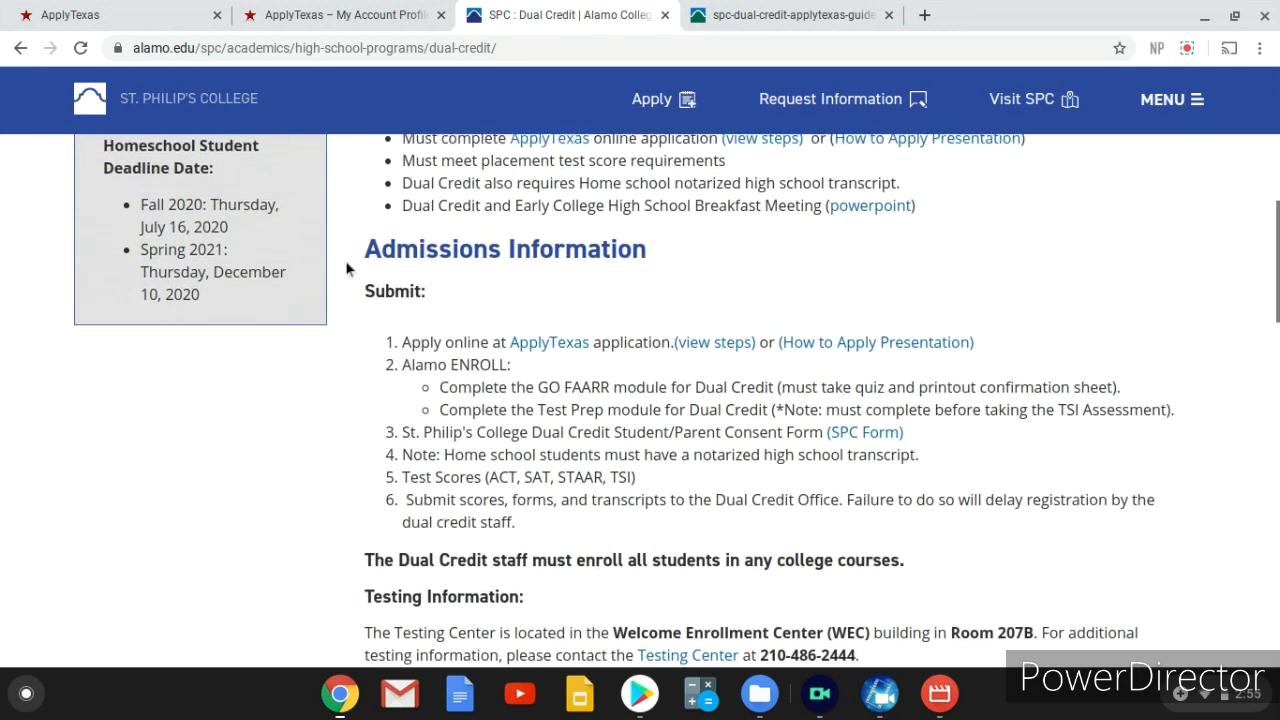
scroll(420, 245, up, 2)
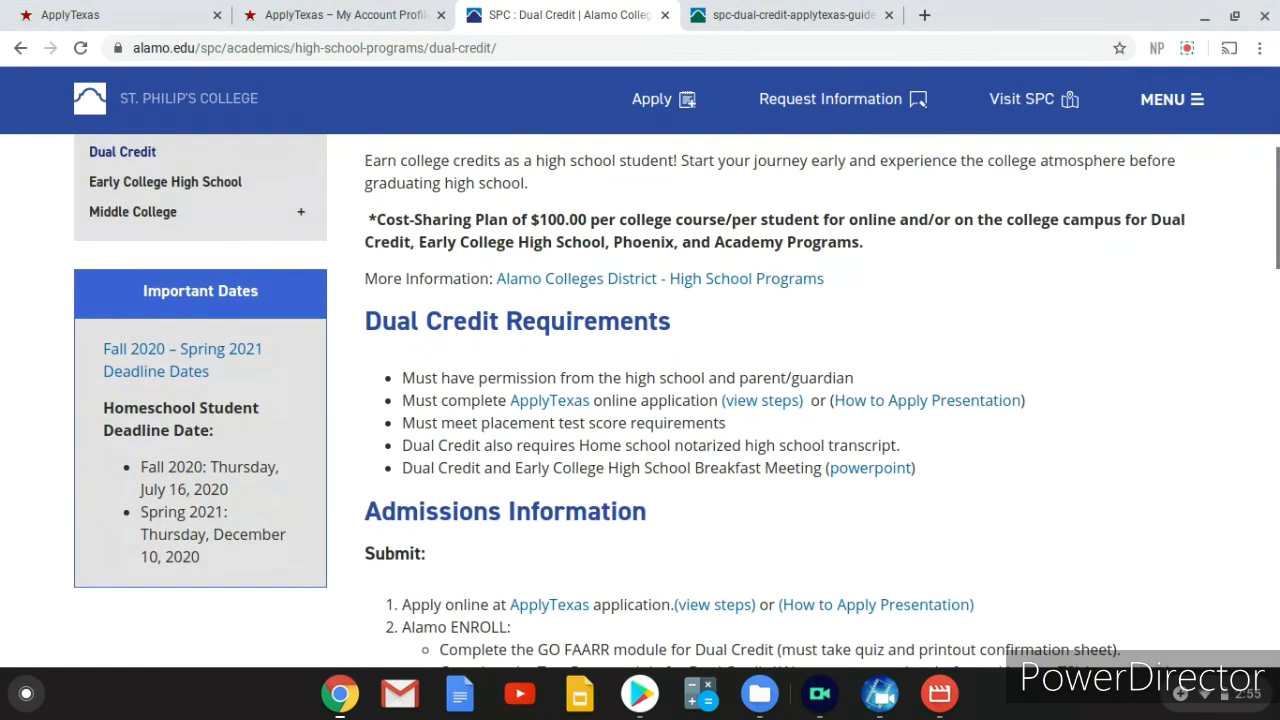